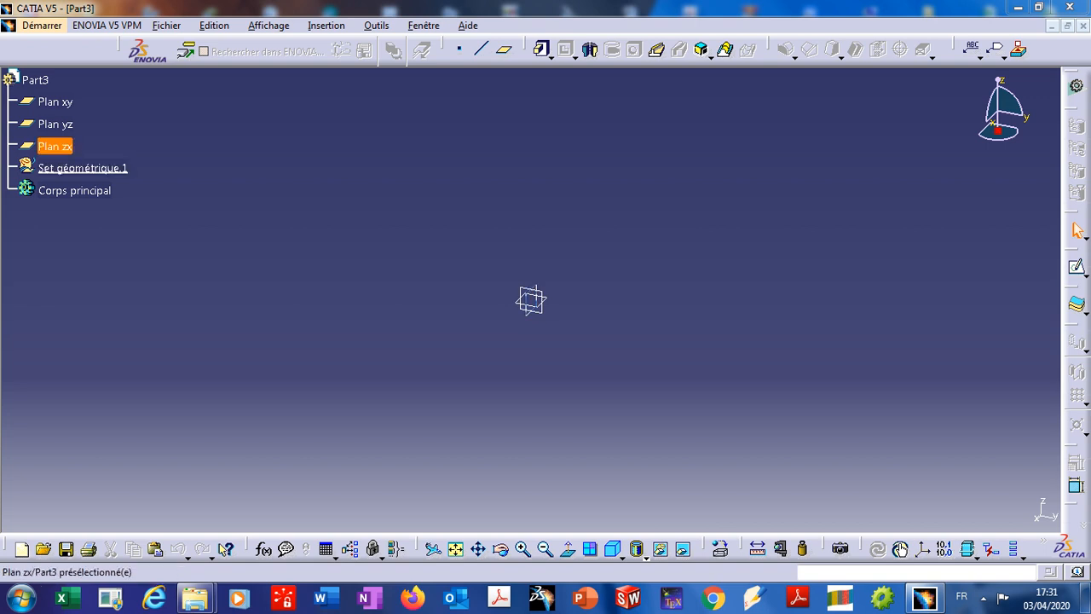
Create a sketch on Plan zx and draw a horizontal axis from the origin along the positive H direction.
left_click(54, 146)
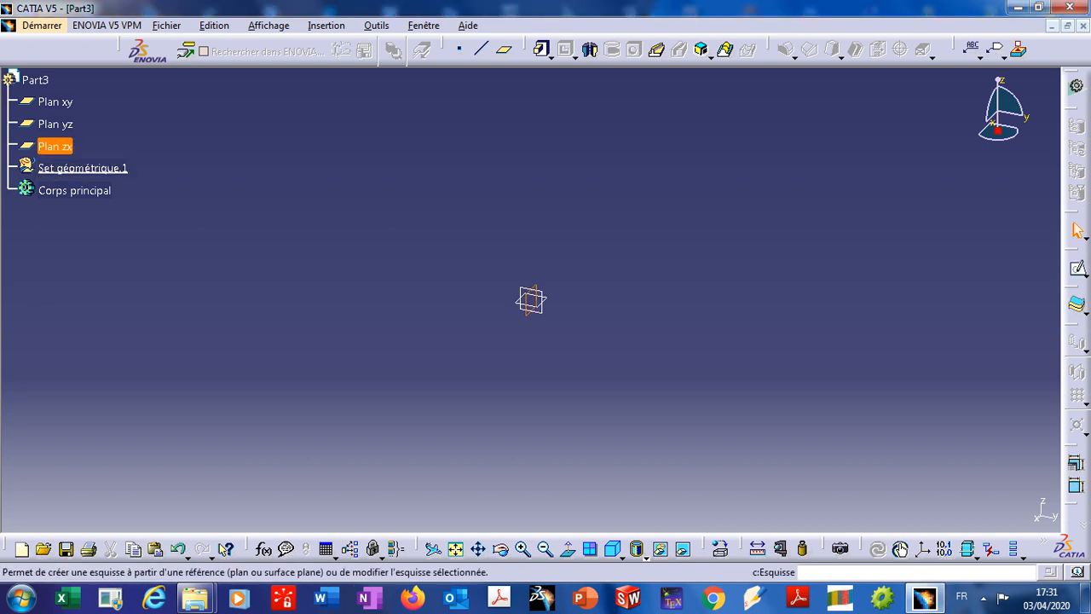
left_click(541, 48)
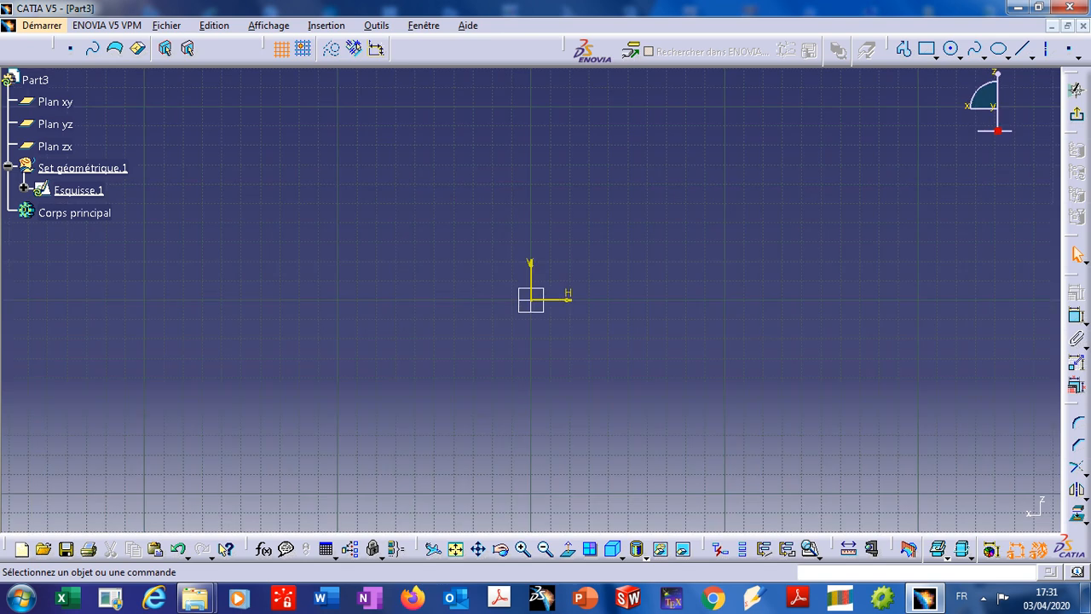
left_click(1046, 49)
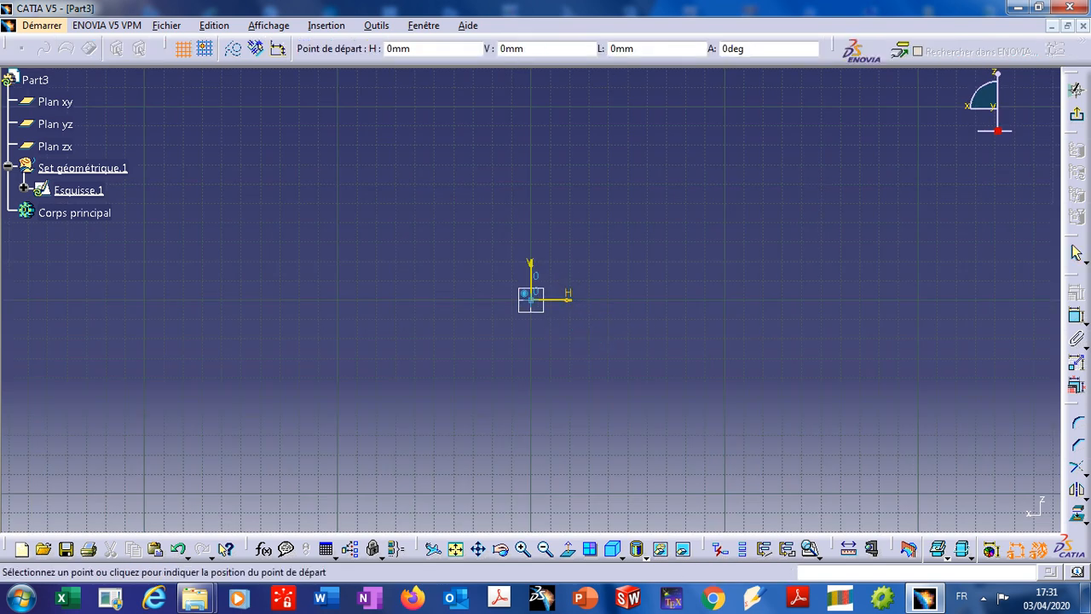
left_click(529, 296)
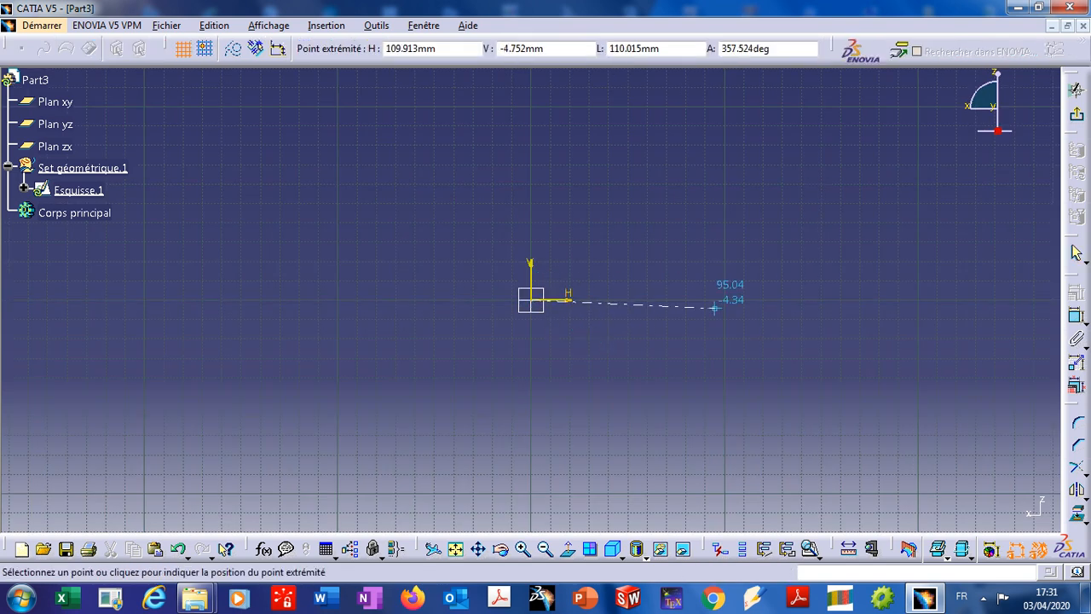
left_click(828, 299)
Start a contour at the axis's outer end: vertical face, chamfer, horizontal edge at about 69 mm height, and a groove about 12 mm deep.
left_click(905, 49)
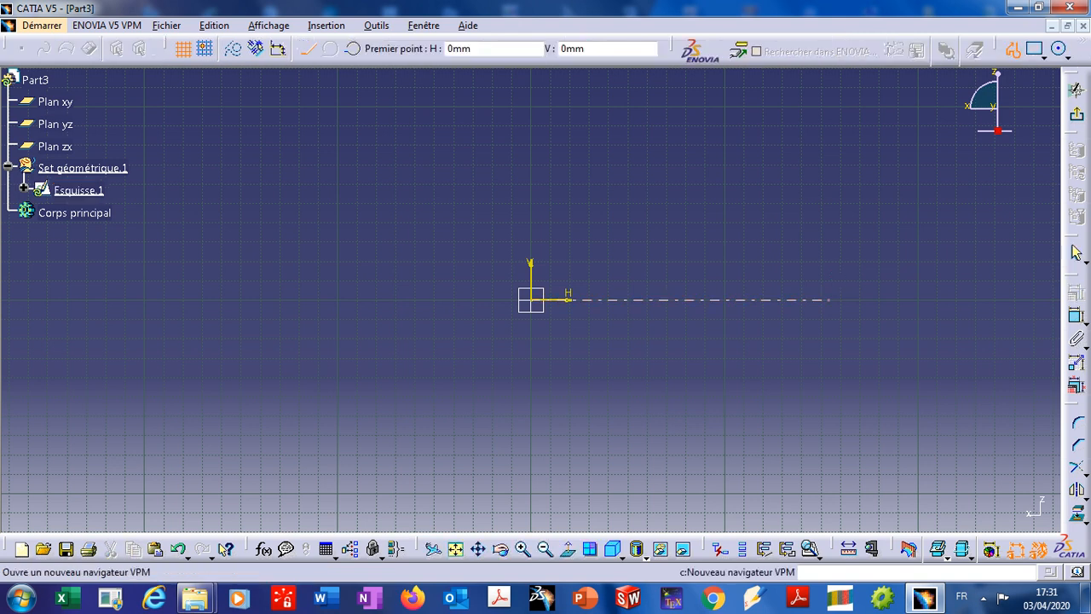
left_click(827, 299)
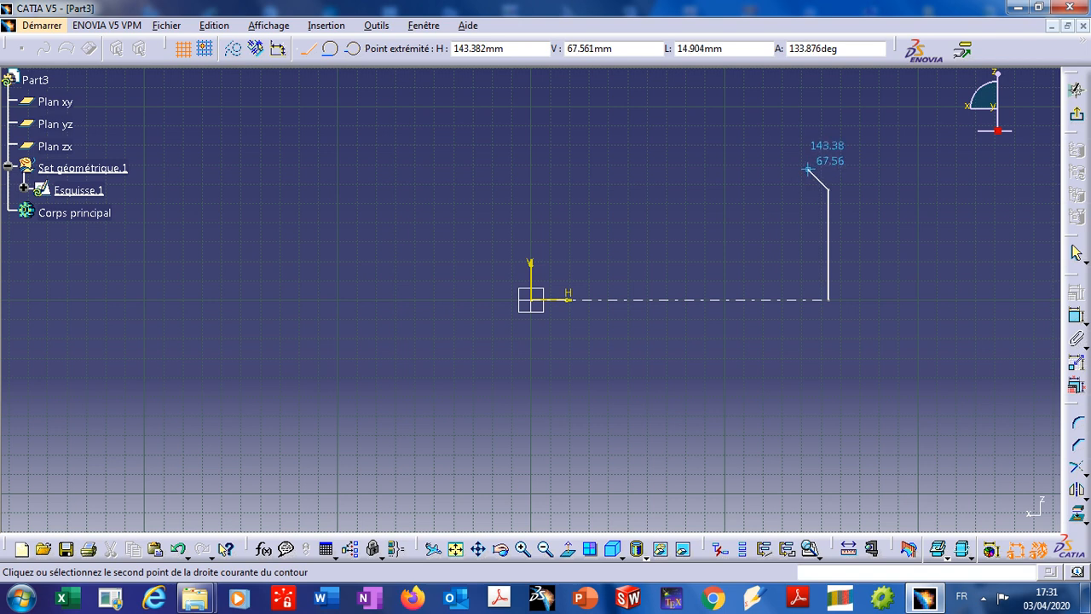
left_click(808, 165)
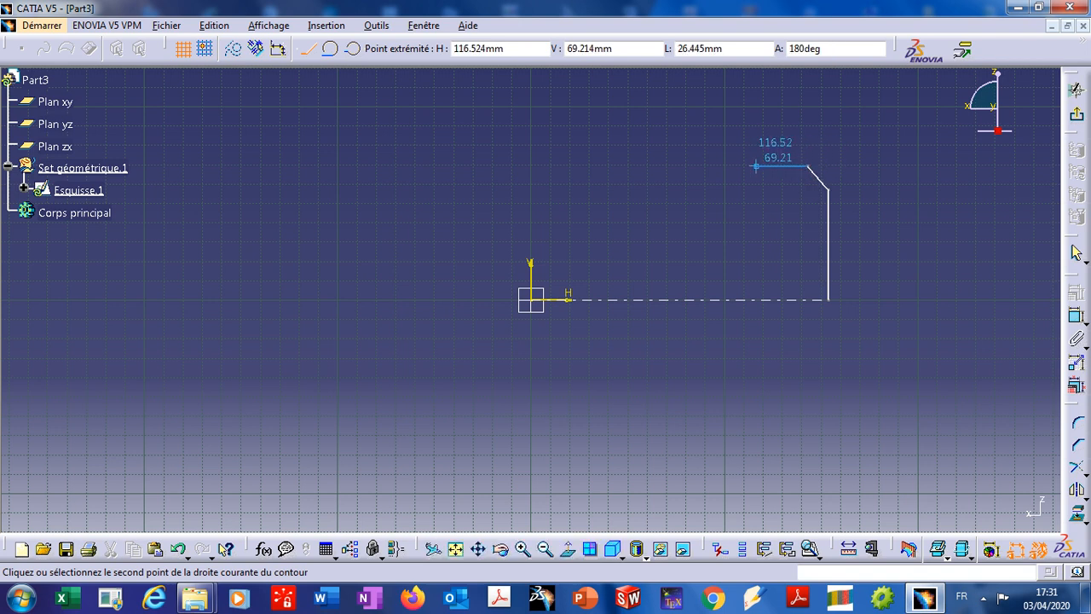
left_click(762, 166)
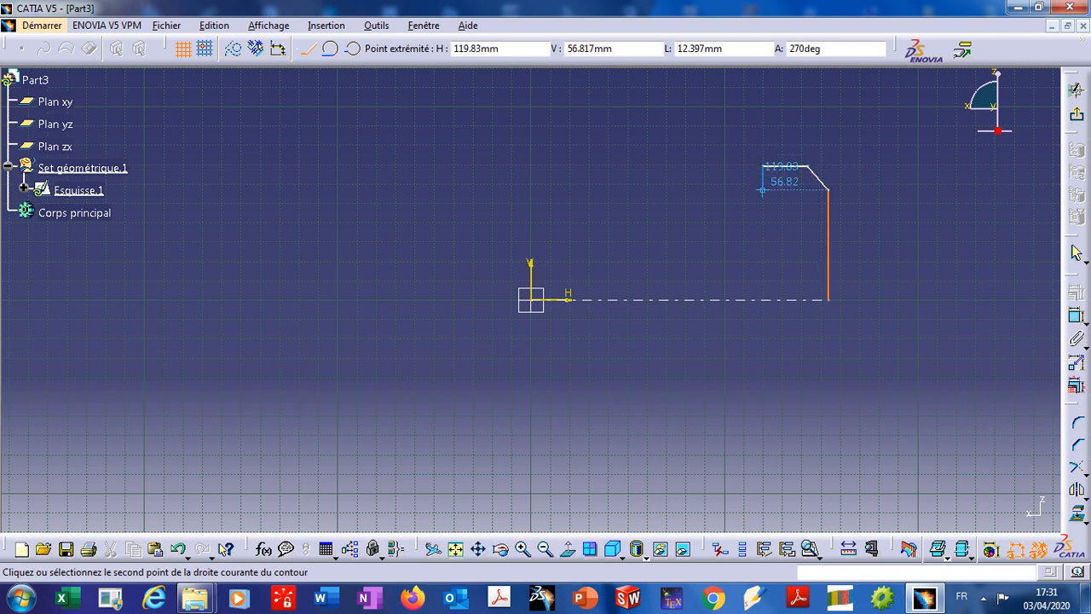
left_click(762, 189)
left_click(744, 189)
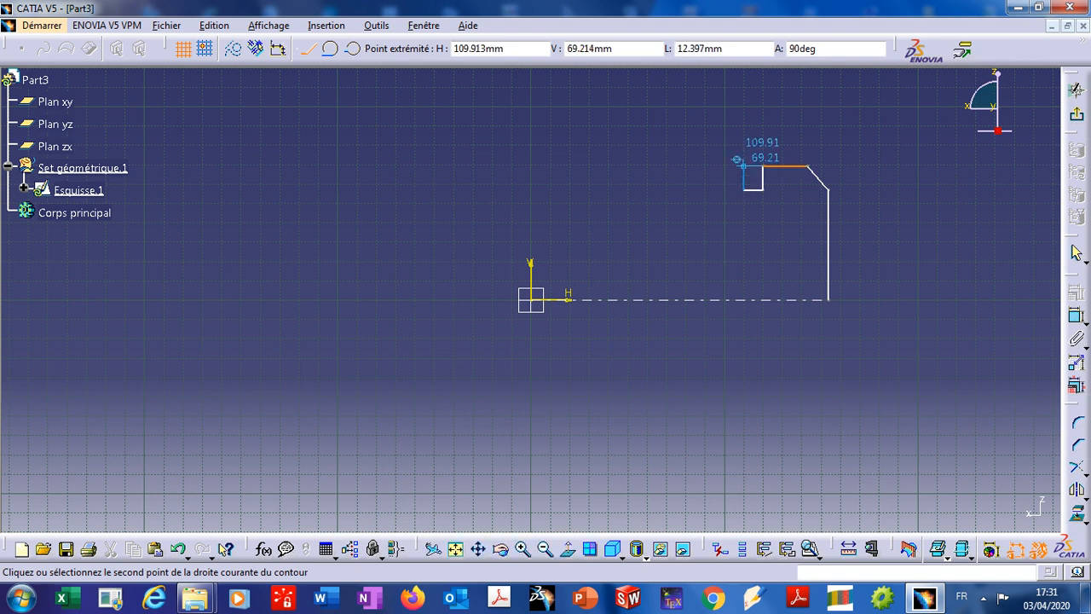
left_click(743, 165)
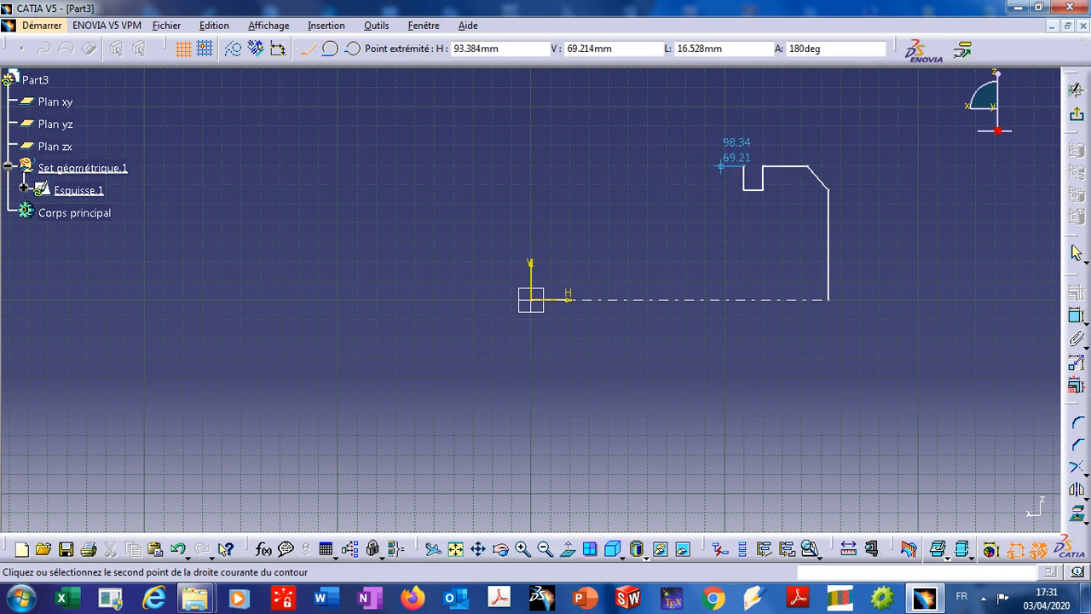
Continue the contour from the groove with a vertical shoulder, chamfer and top edge at about 110 mm height, ending at the origin.
left_click(668, 165)
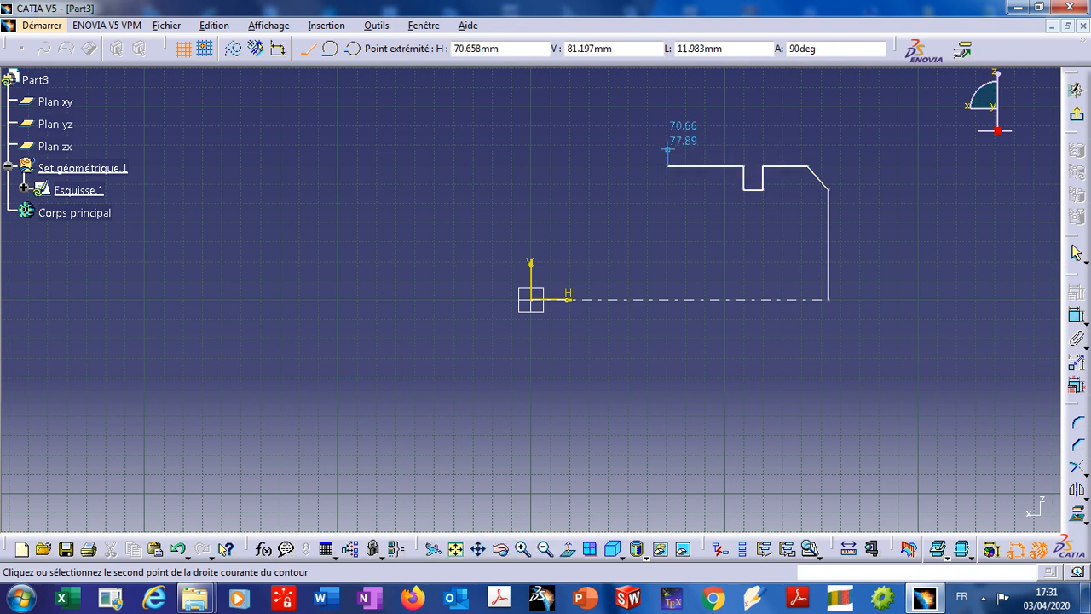
left_click(667, 104)
left_click(646, 86)
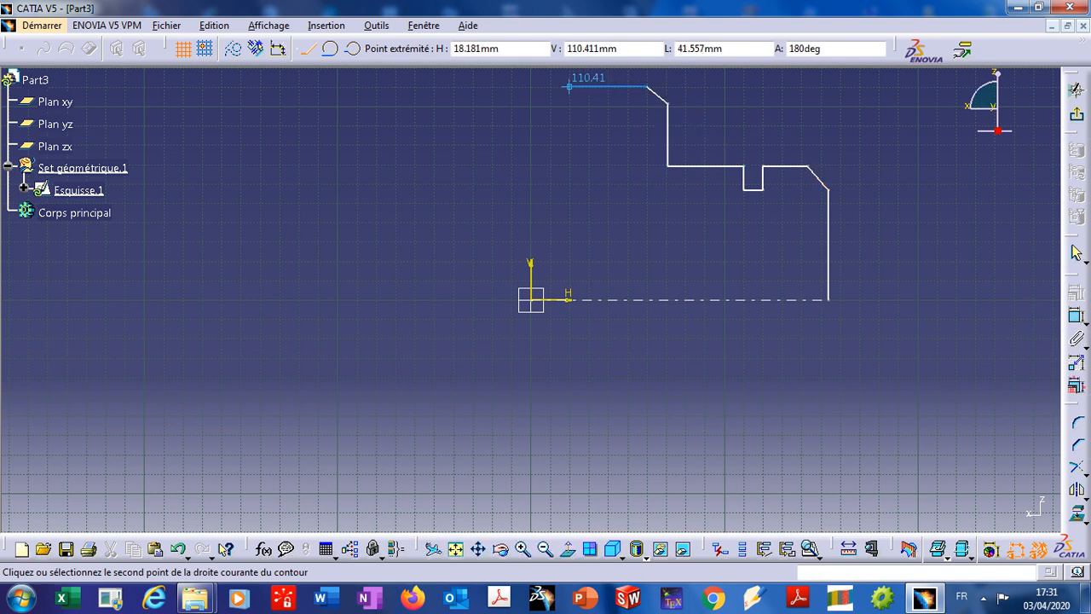
left_click(531, 86)
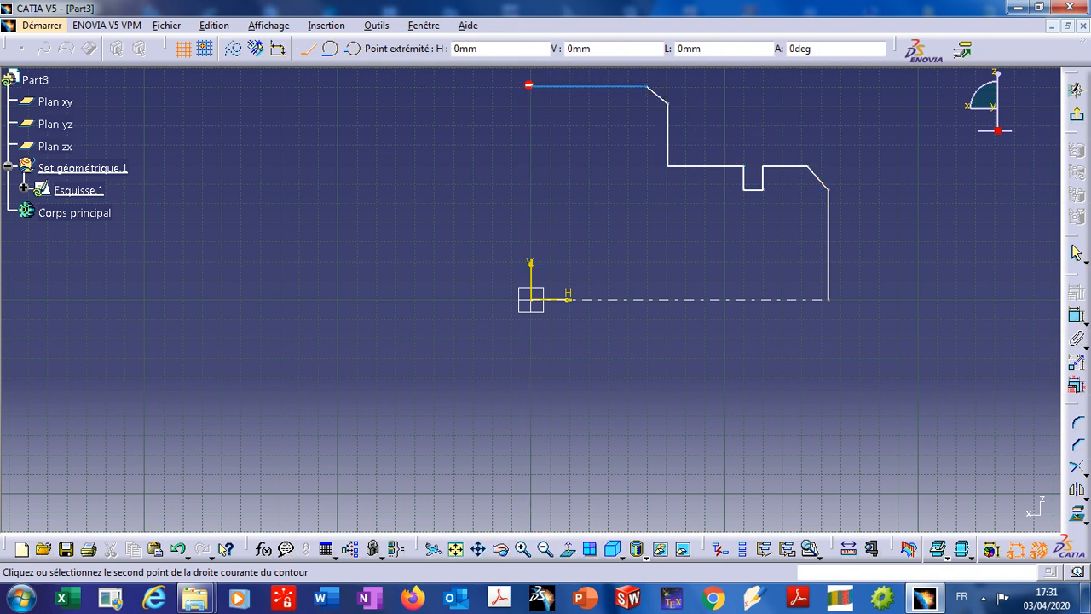
left_click(530, 297)
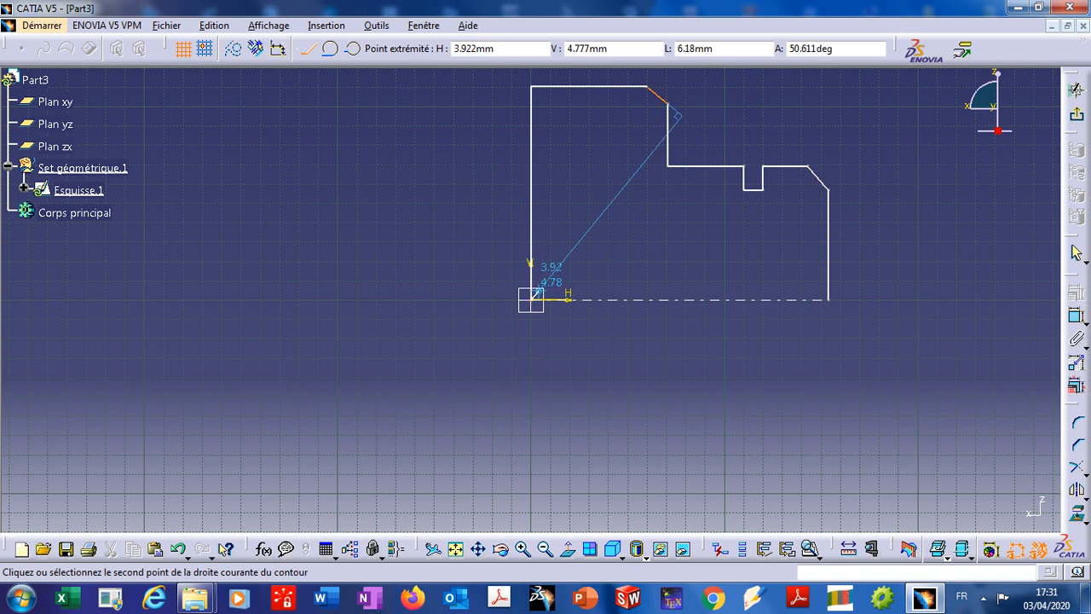
key("Escape")
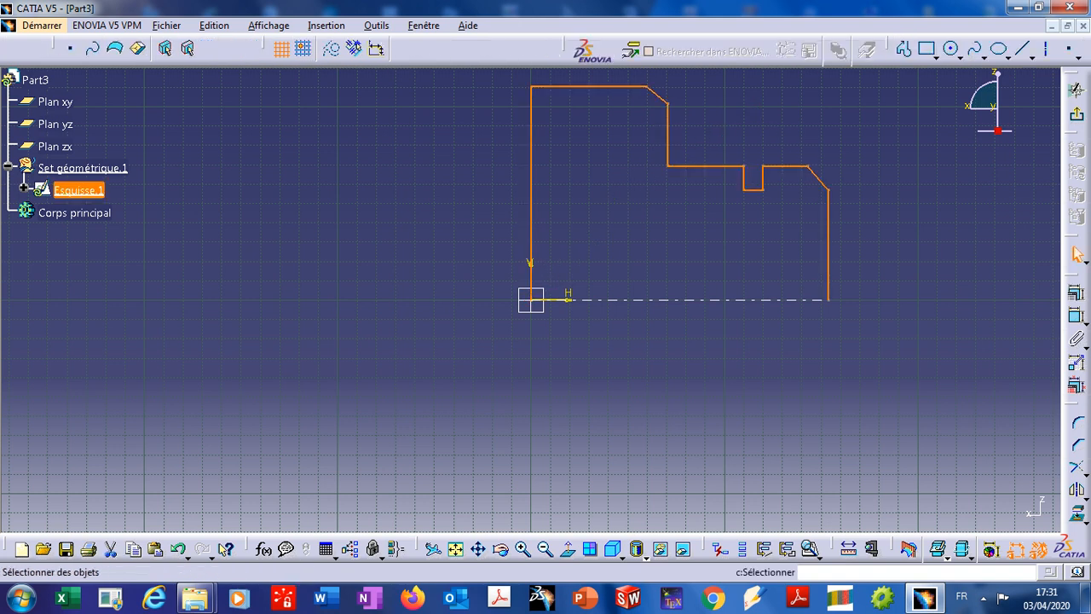
Exit the sketch and revolve the profile 360 degrees around its sketch axis into a solid.
left_click(1076, 89)
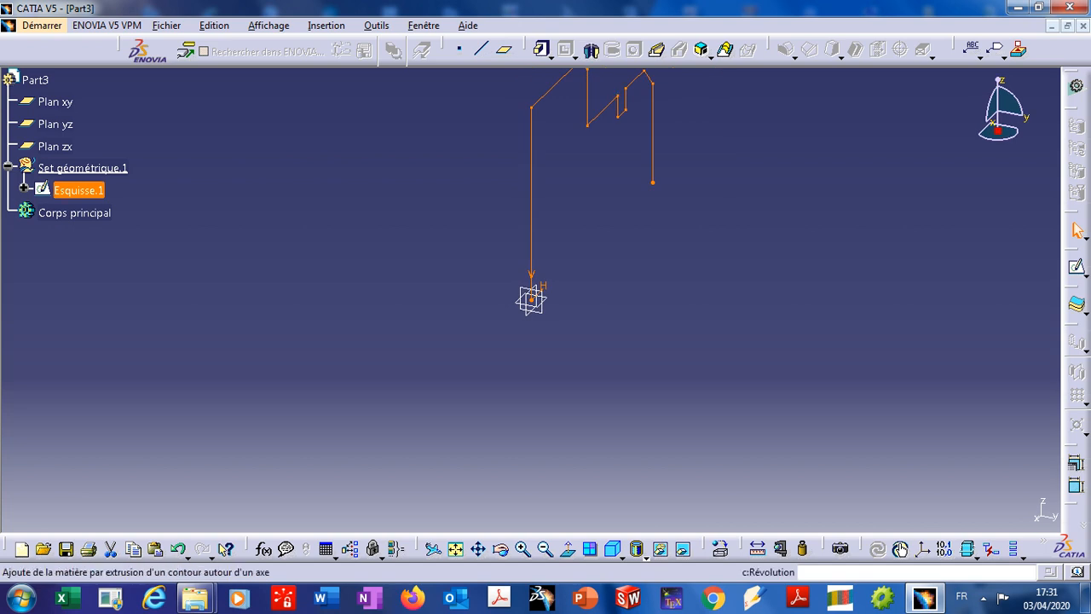
left_click(590, 49)
key("Return")
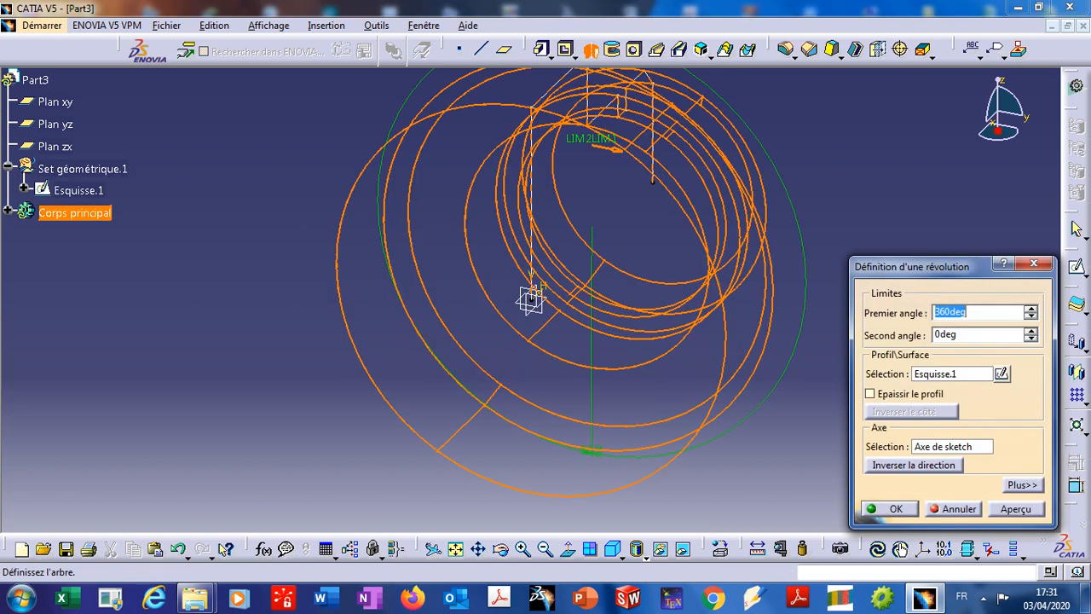
key("Return")
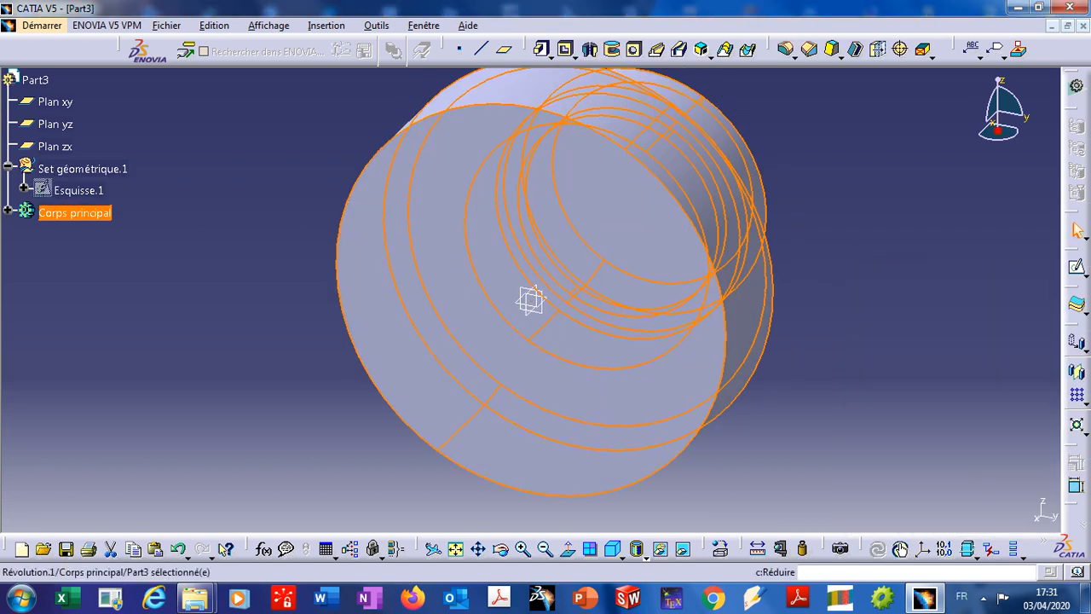
left_click(455, 549)
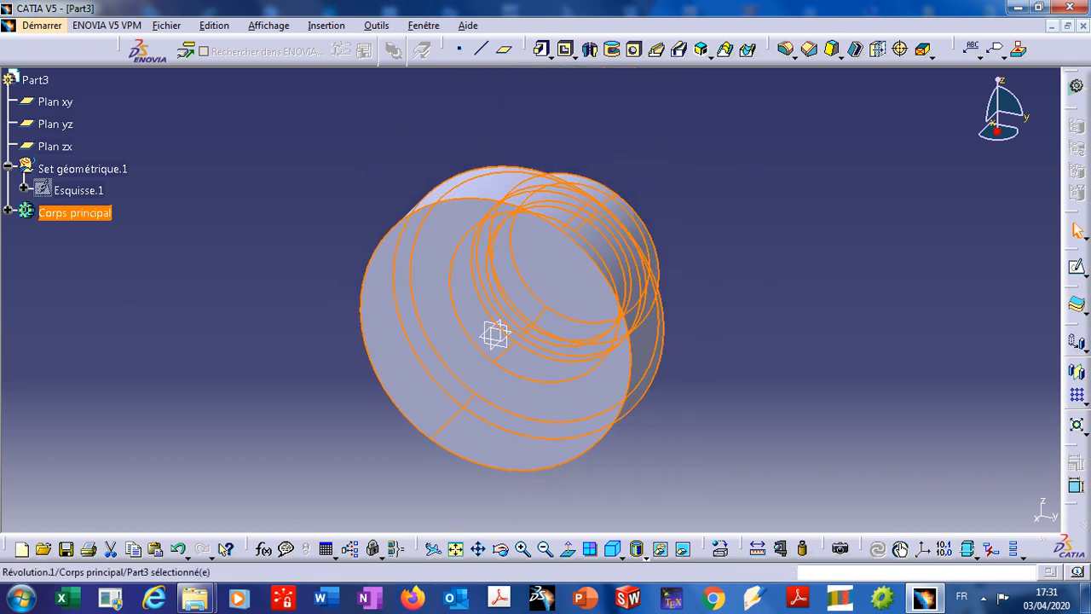
left_click(500, 549)
left_click_drag(701, 383, 488, 450)
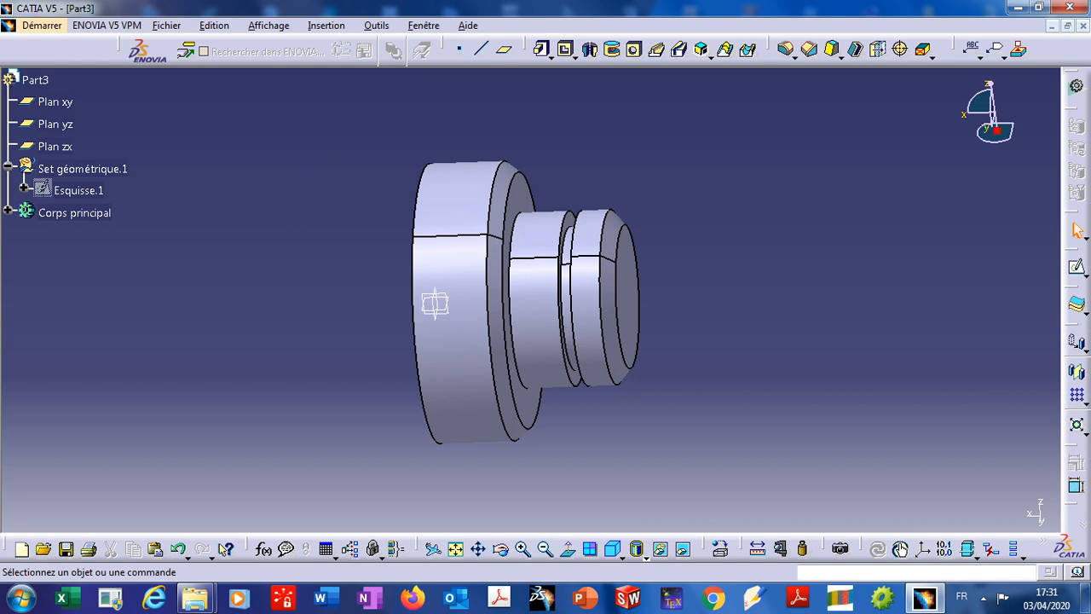
Rename the main body Corps principal as PIECE FINIE.
left_click(69, 214)
right_click(67, 216)
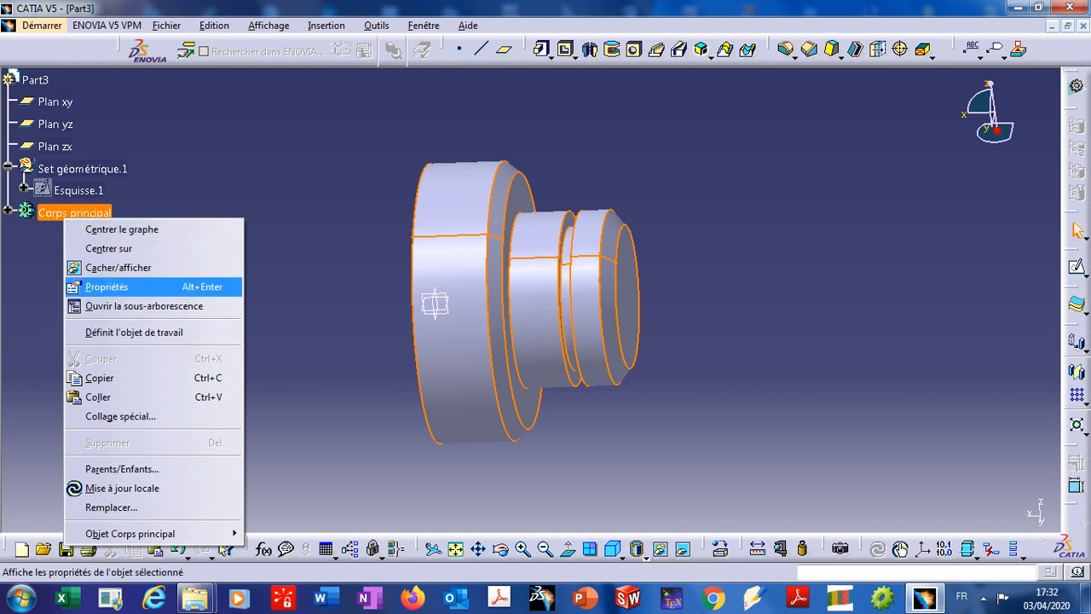
left_click(119, 286)
left_click(417, 130)
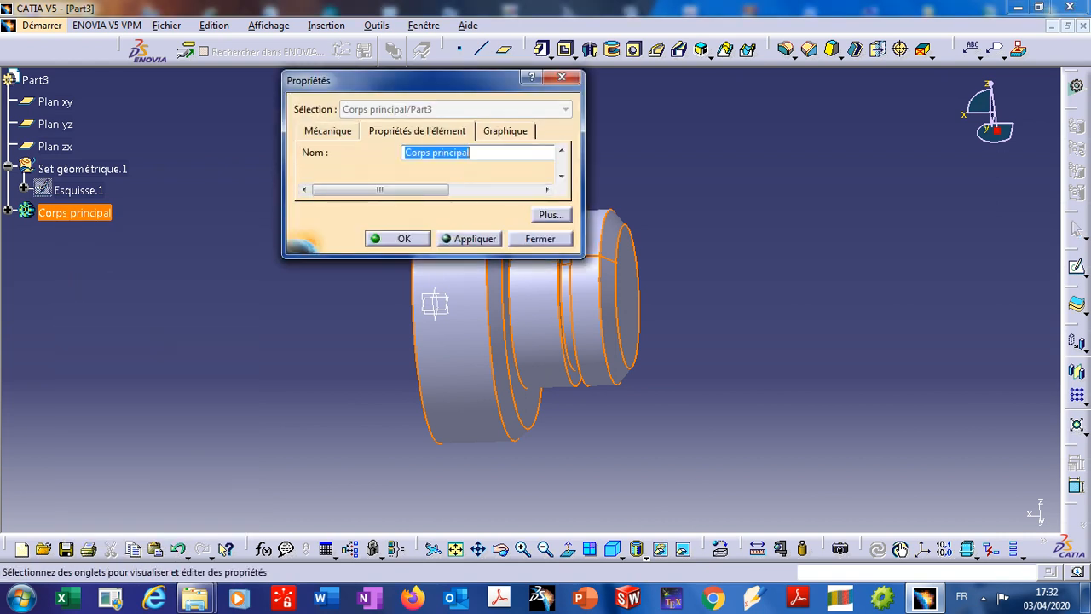
left_click(470, 152)
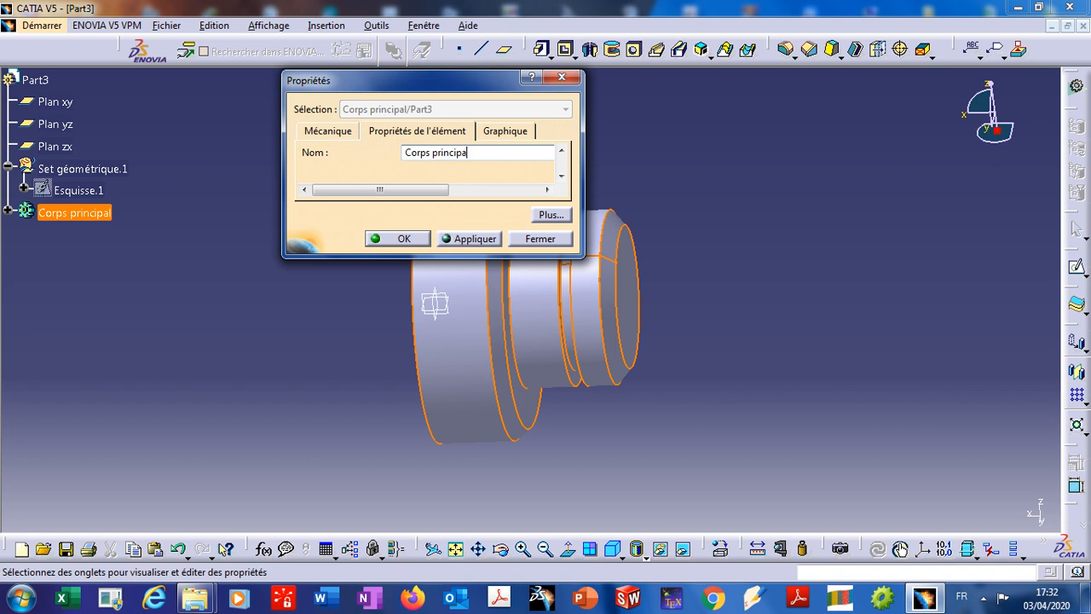
key("BackSpace")
key("BackSpace")
key("BackSpace")
key("BackSpace")
key("BackSpace")
key("BackSpace")
key("BackSpace")
key("BackSpace")
key("BackSpace")
key("BackSpace")
key("BackSpace")
key("BackSpace")
key("BackSpace")
key("BackSpace")
key("BackSpace")
type("PIECE FINIE")
left_click(468, 239)
key("Return")
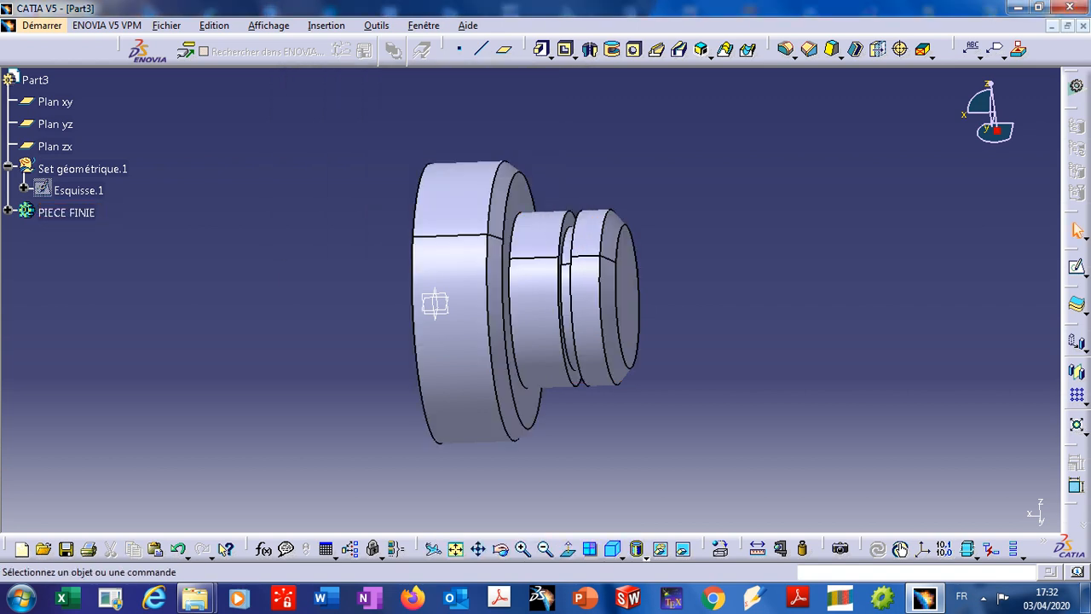
Copy the PIECE FINIE body and paste it into Part3 as a second body.
right_click(84, 212)
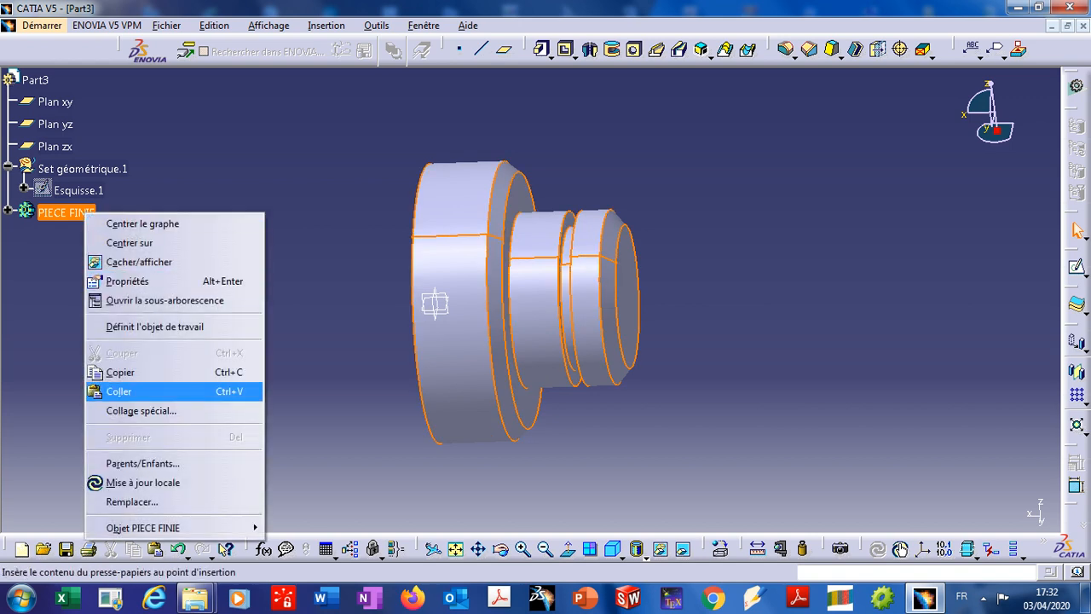
left_click(120, 372)
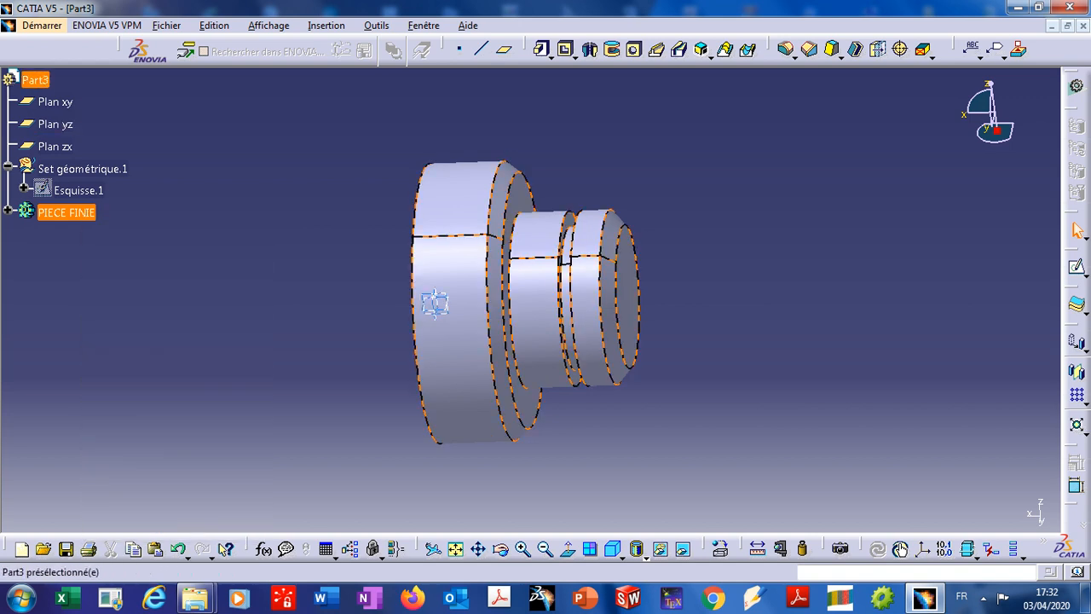
right_click(36, 79)
left_click(94, 255)
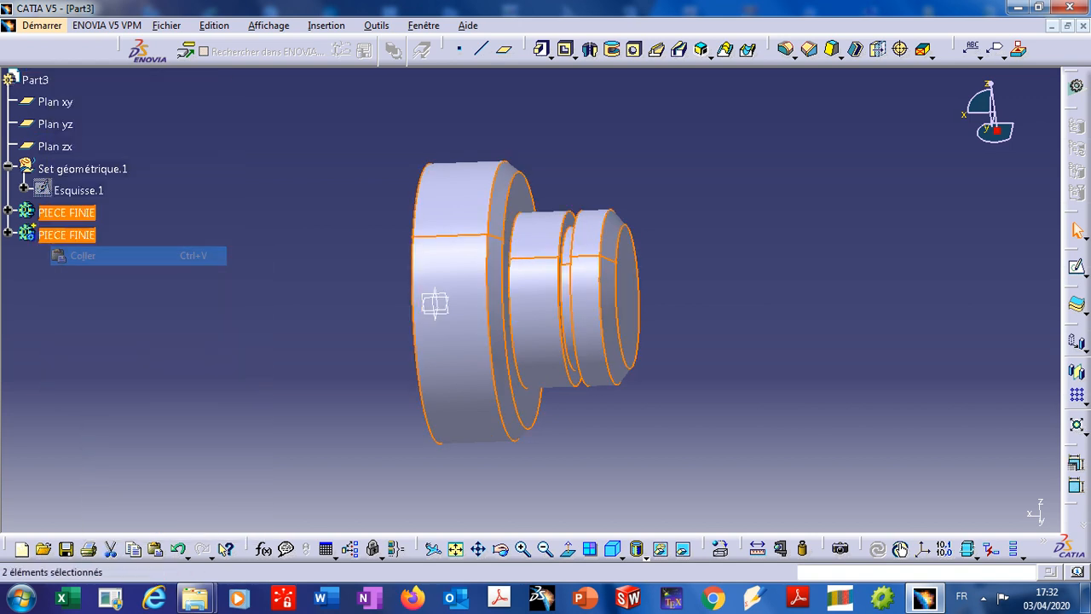
key("Escape")
Expand the pasted body in the tree and rename it as PIECE BRUTE.
left_click(7, 235)
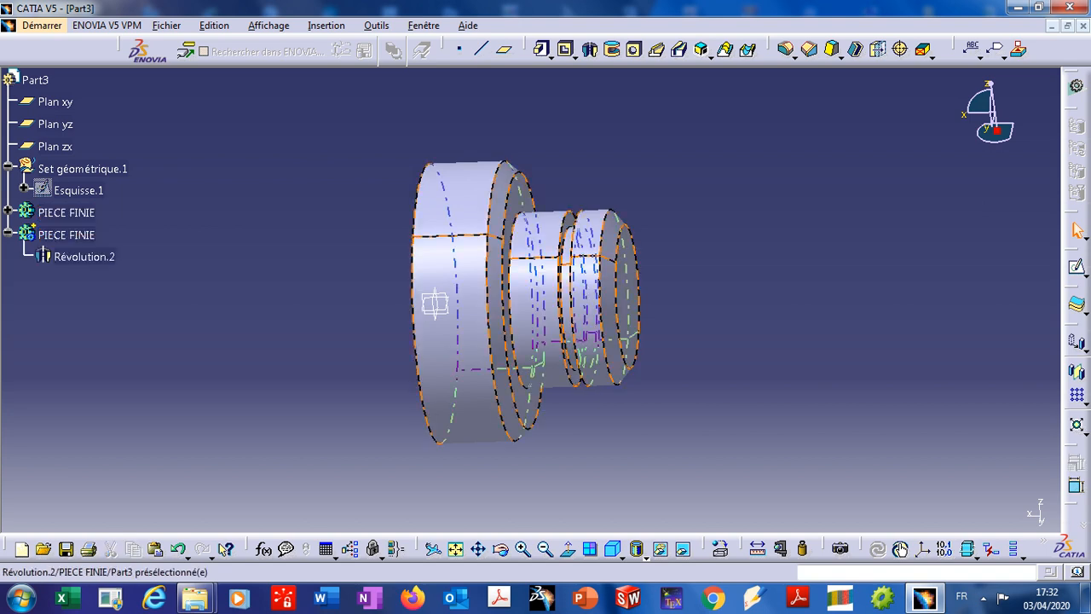
right_click(66, 234)
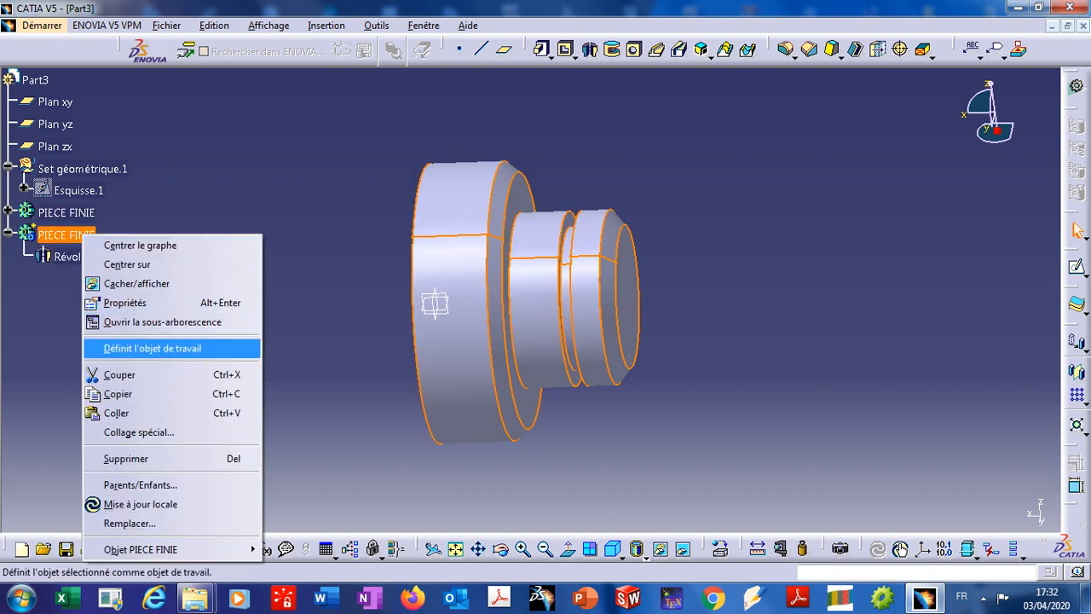
left_click(125, 303)
key("Right")
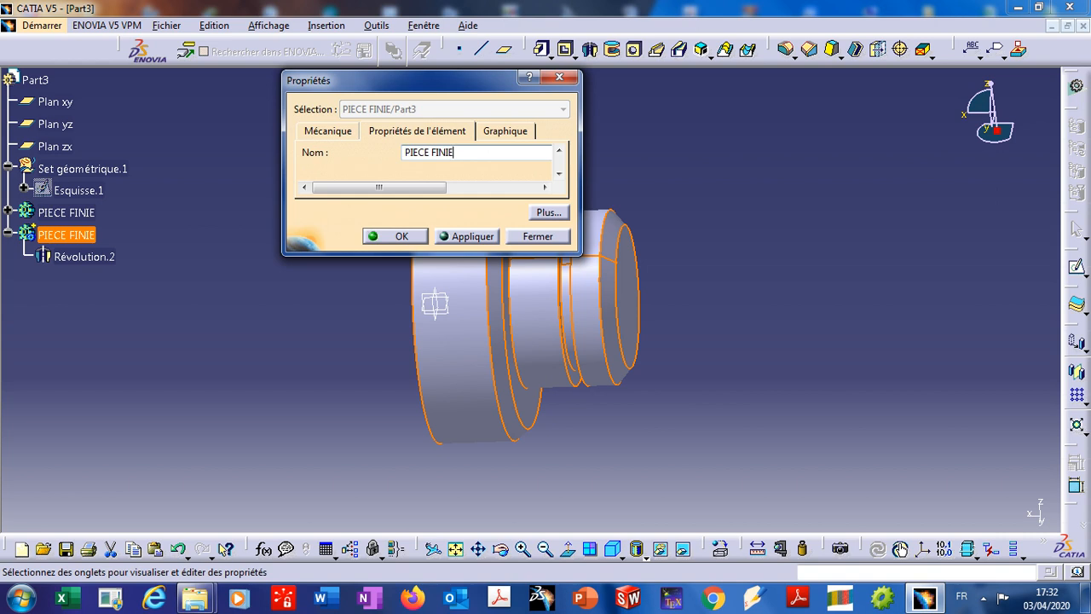
key("BackSpace")
key("BackSpace")
key("BackSpace")
key("BackSpace")
key("BackSpace")
type("BRUTE")
left_click(467, 236)
left_click(395, 236)
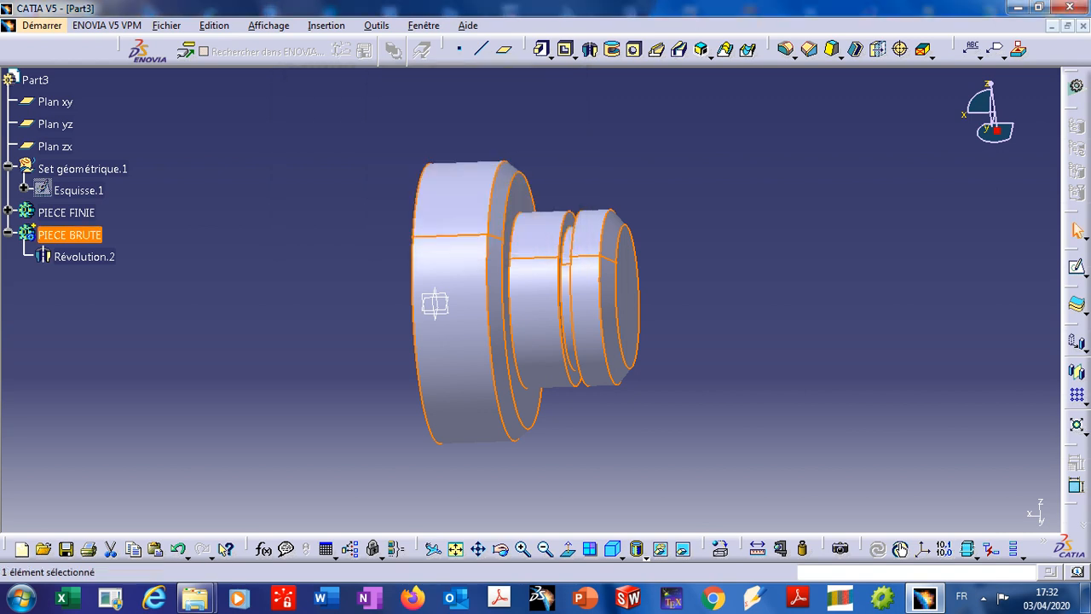
Open Esquisse.2 listed under PIECE FINIE for editing and delete all its profile geometry and axis.
left_click(7, 211)
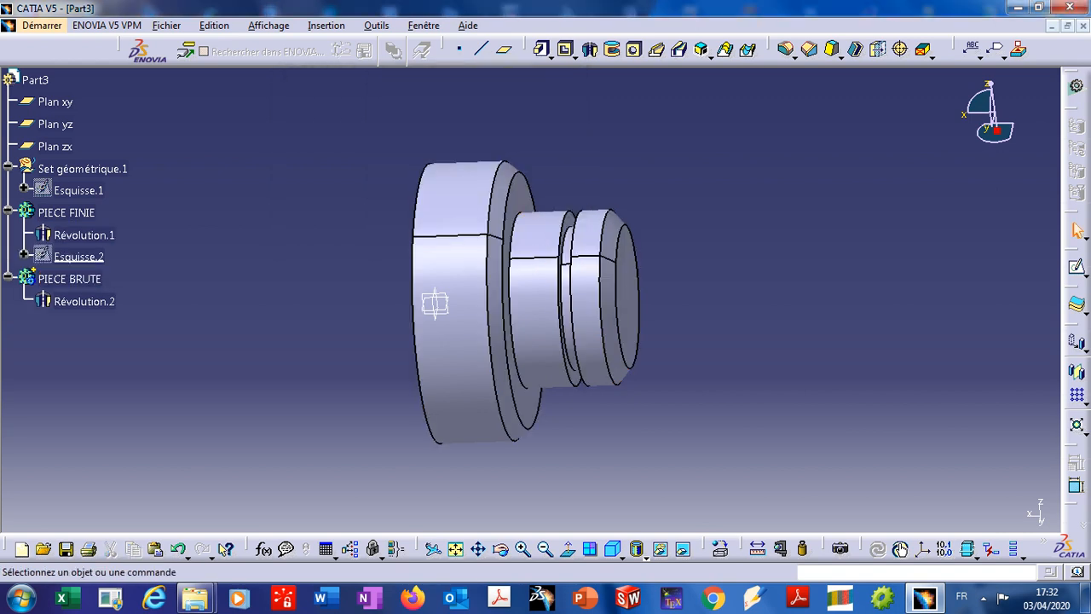
double_click(78, 257)
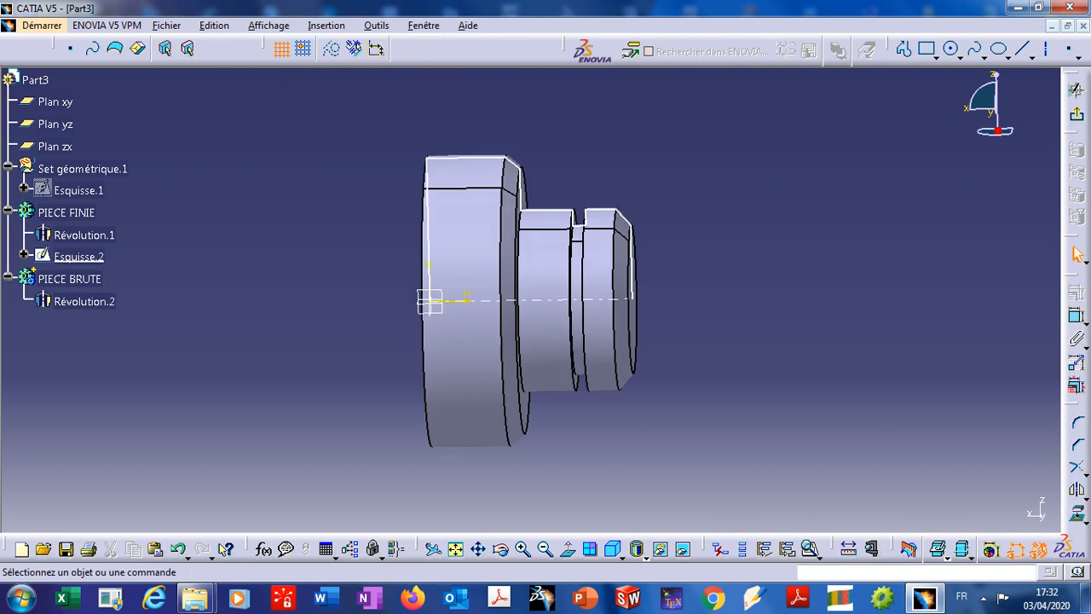
mouse_move(400, 137)
left_mouse_down()
mouse_move(546, 139)
mouse_move(671, 360)
mouse_move(674, 340)
left_mouse_up()
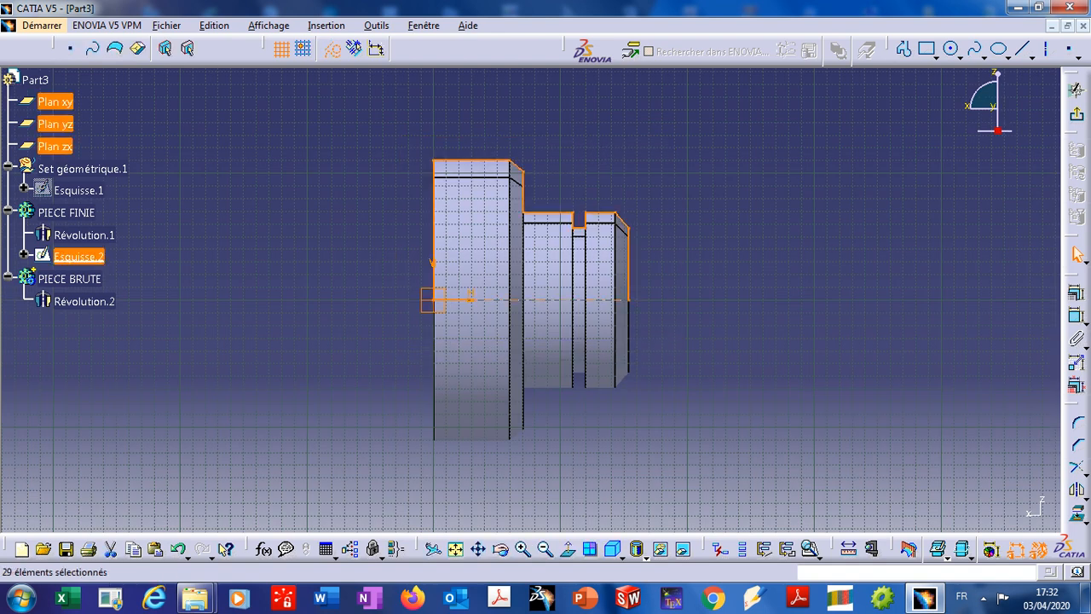
key("Delete")
Draw a horizontal revolution axis about 180 mm long in Esquisse.2, starting at the sketch origin.
left_click(1022, 49)
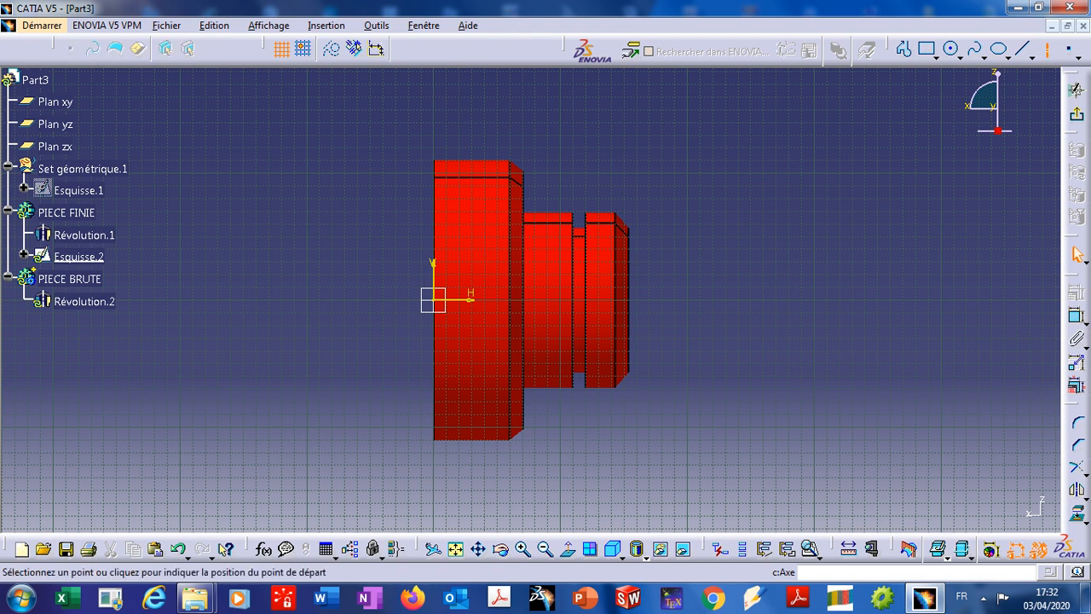
left_click(433, 300)
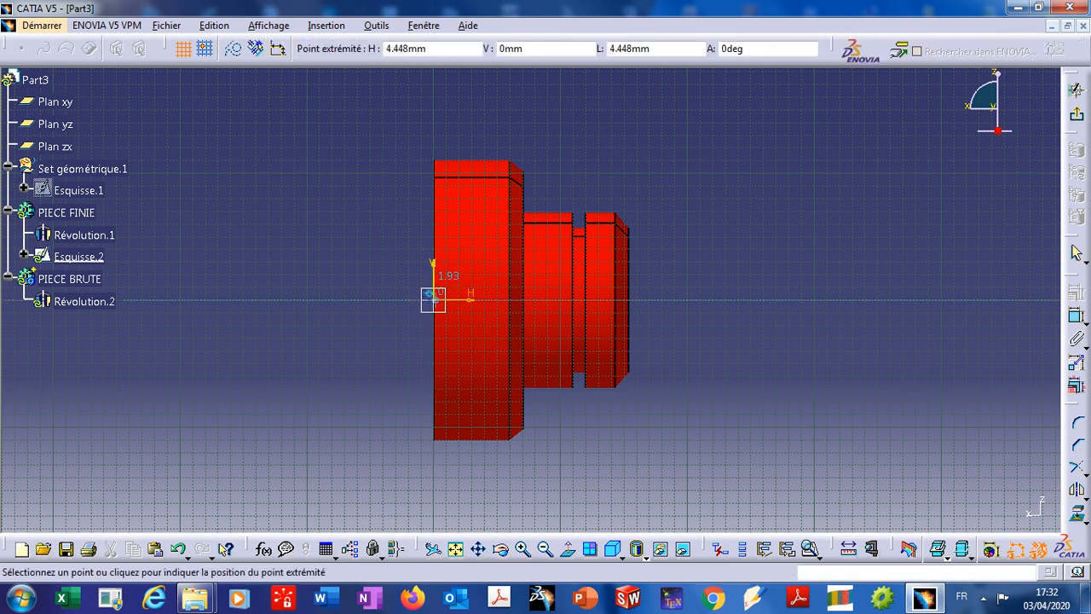
left_click(662, 299)
Draw an open three-line profile about 180 mm long and 129 mm high from the axis end back to the origin, and exit the sketch.
left_click(904, 49)
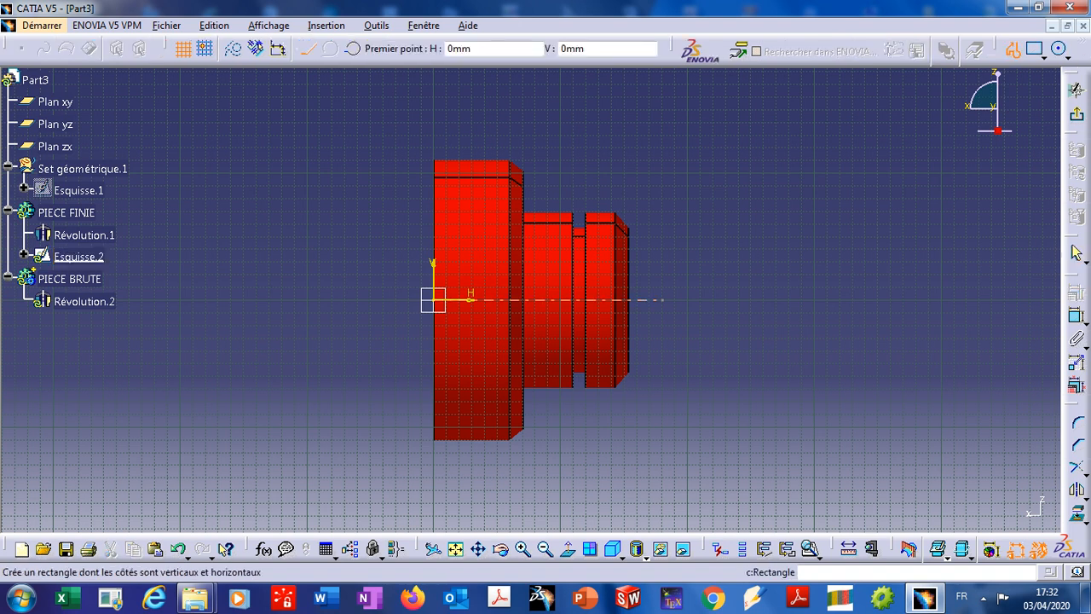
left_click(661, 299)
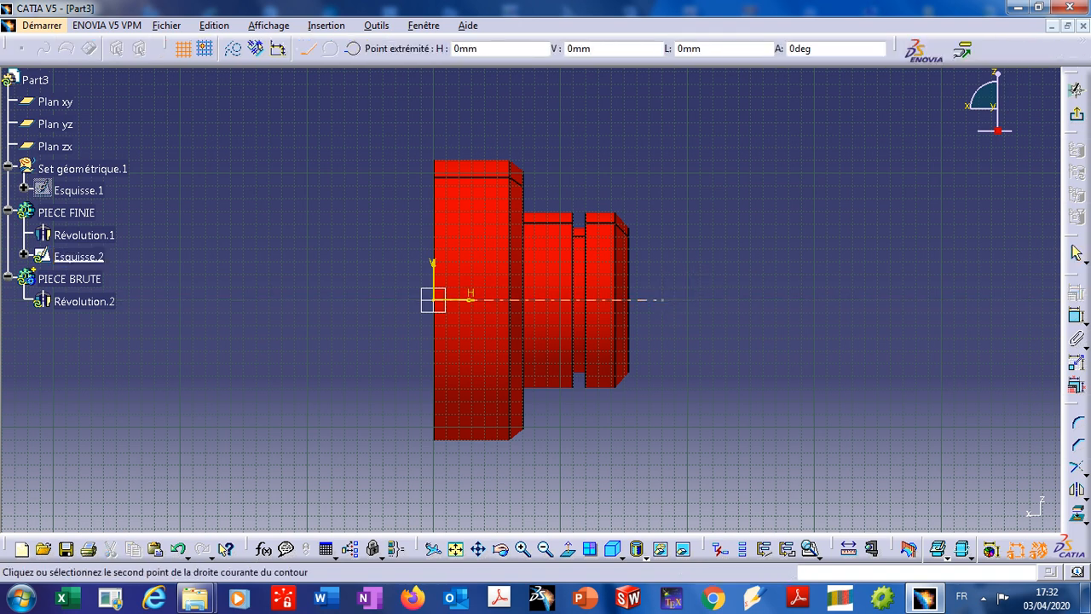
left_click(661, 135)
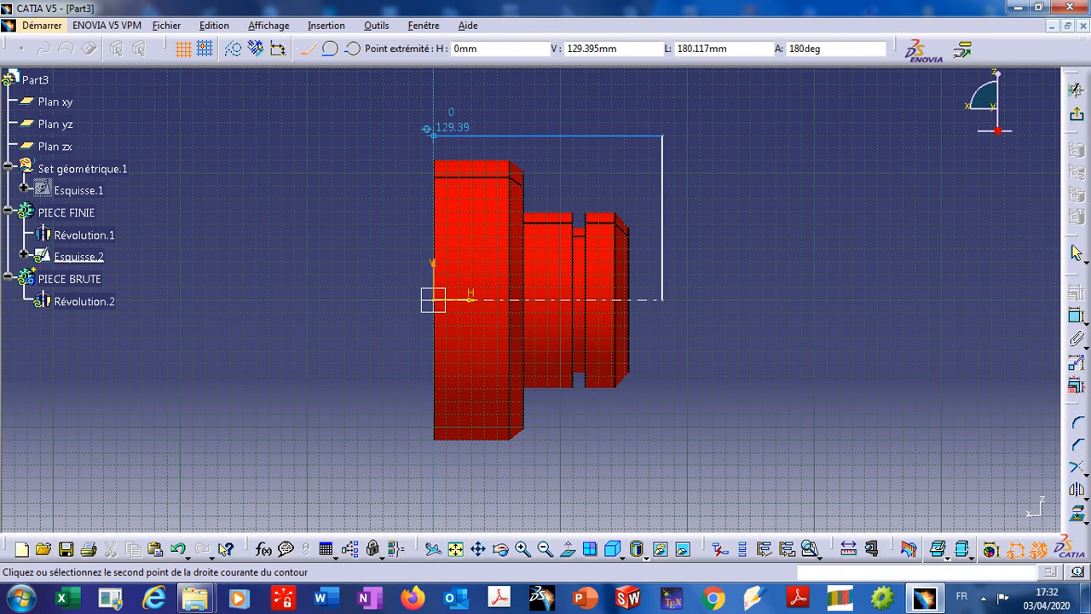
left_click(434, 135)
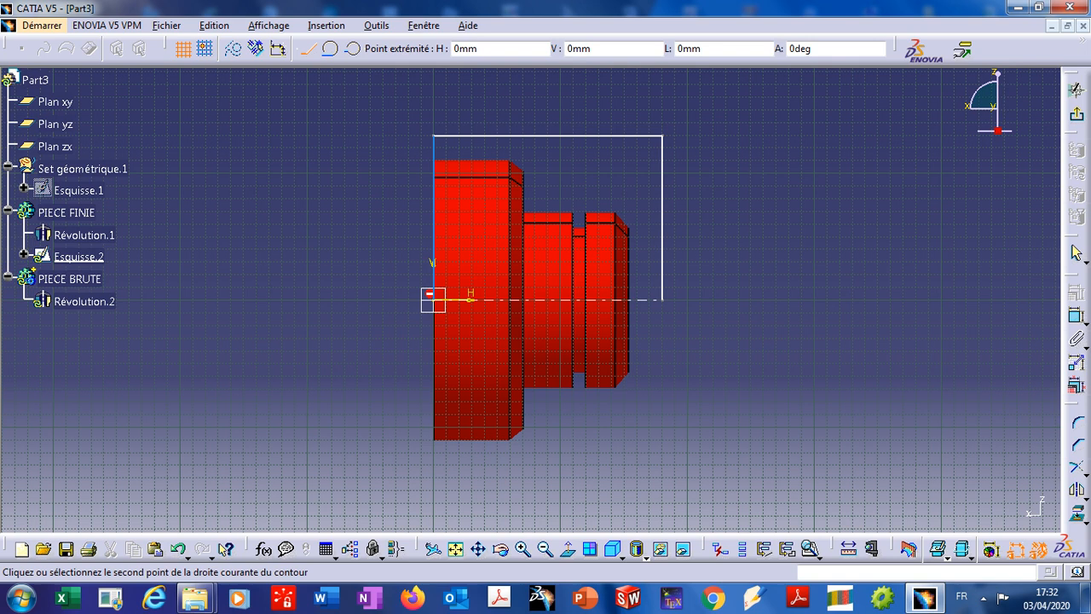
left_click(433, 299)
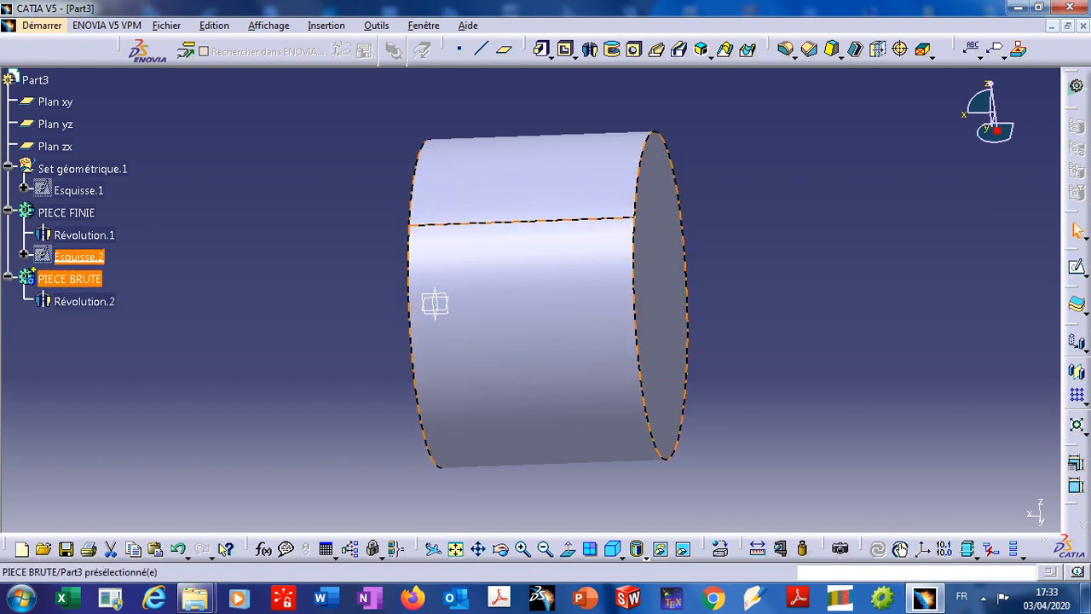
Make the PIECE BRUTE body semi-transparent through its graphic properties.
right_click(85, 279)
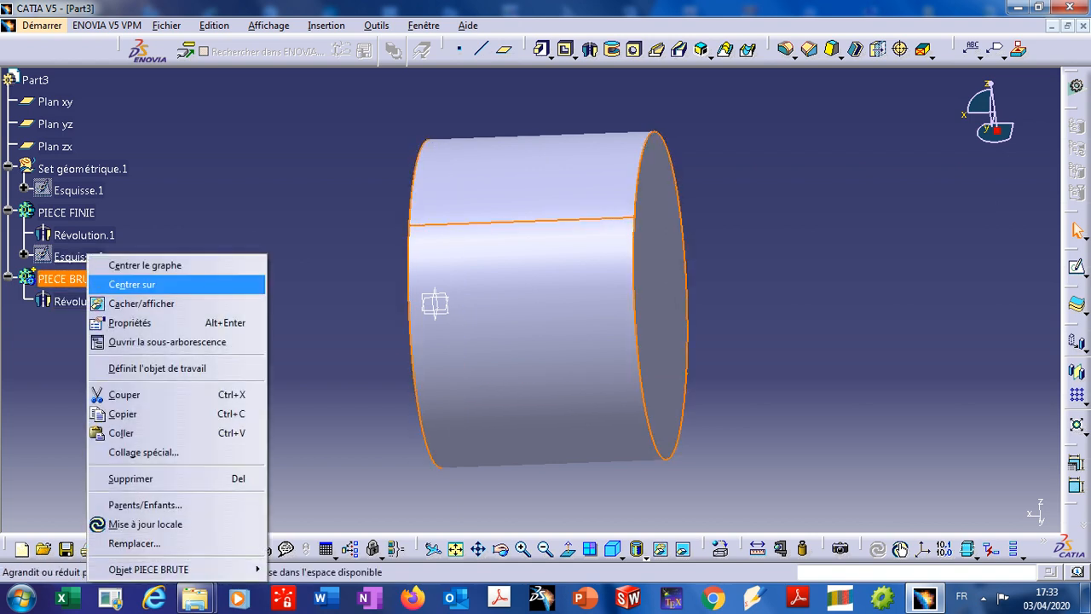
left_click(132, 323)
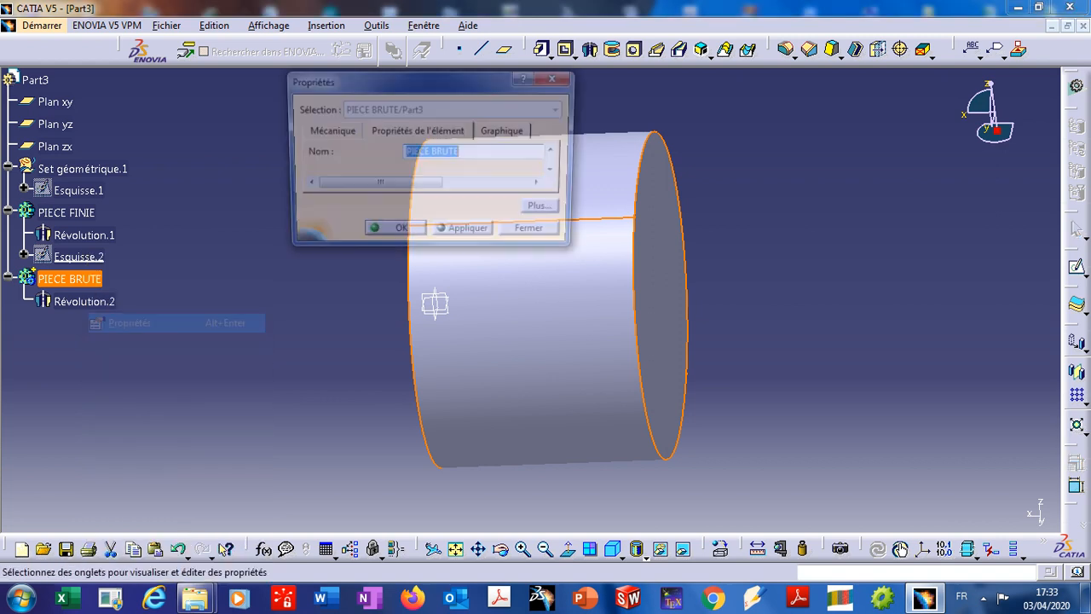
key("ctrl+Tab")
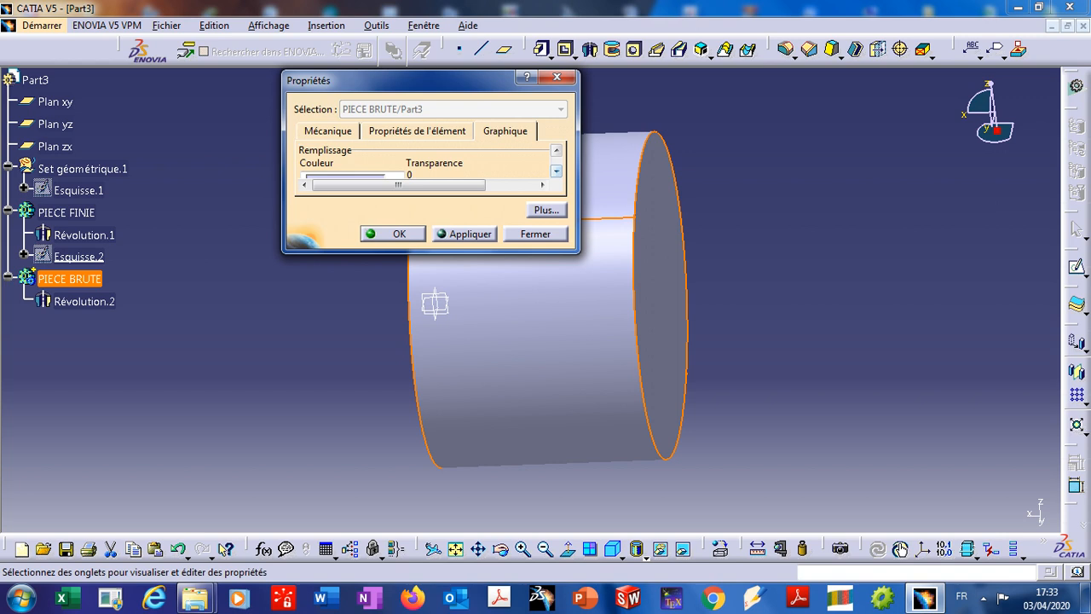
left_click_drag(579, 252, 642, 357)
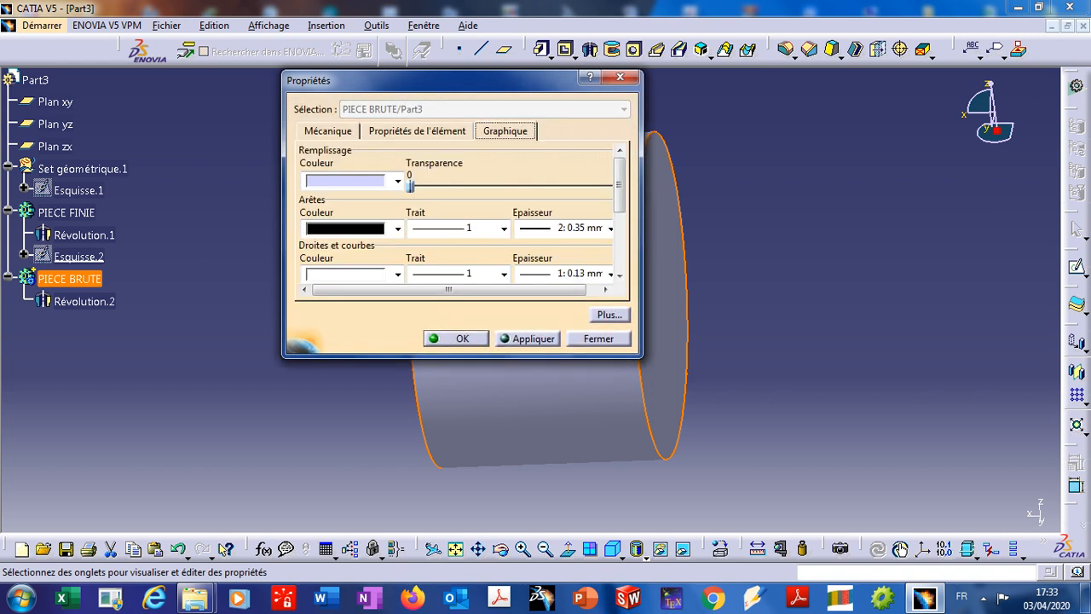
left_click_drag(410, 185, 556, 185)
left_click(527, 338)
left_click(457, 339)
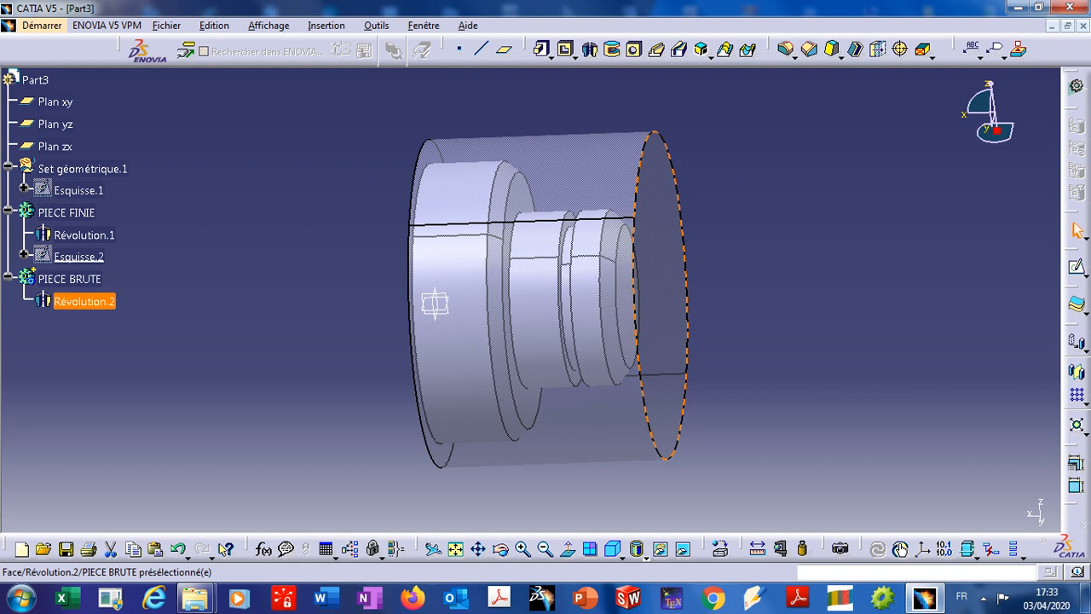
Sketch a rectangle on the raw cylinder's small-diameter-side end face, covering the upper-right quarter from the centre to beyond the outer edge.
left_click(661, 295)
left_click(1082, 274)
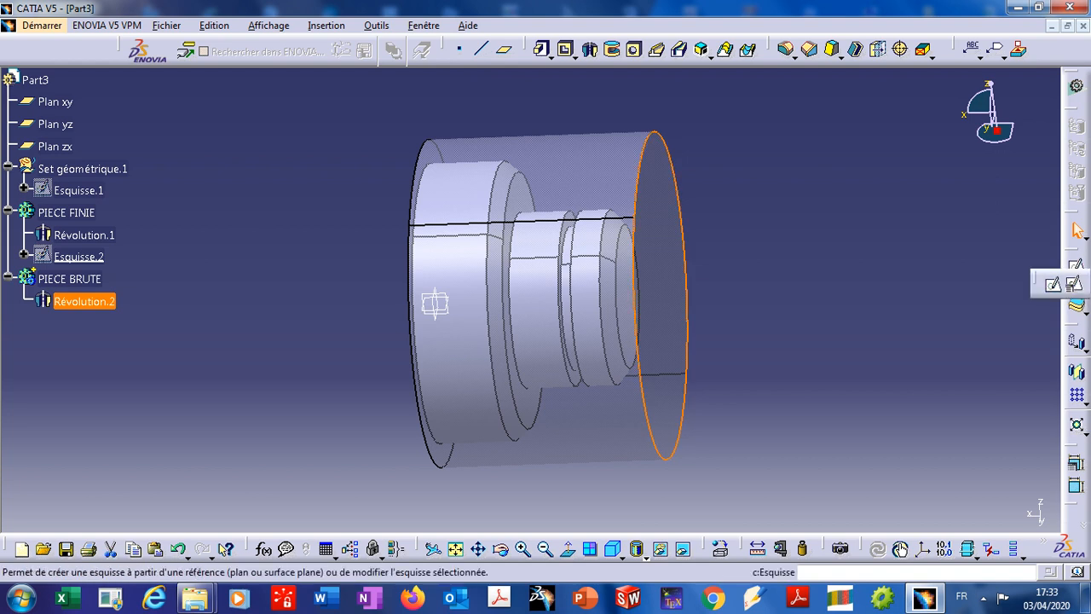
left_click(1054, 283)
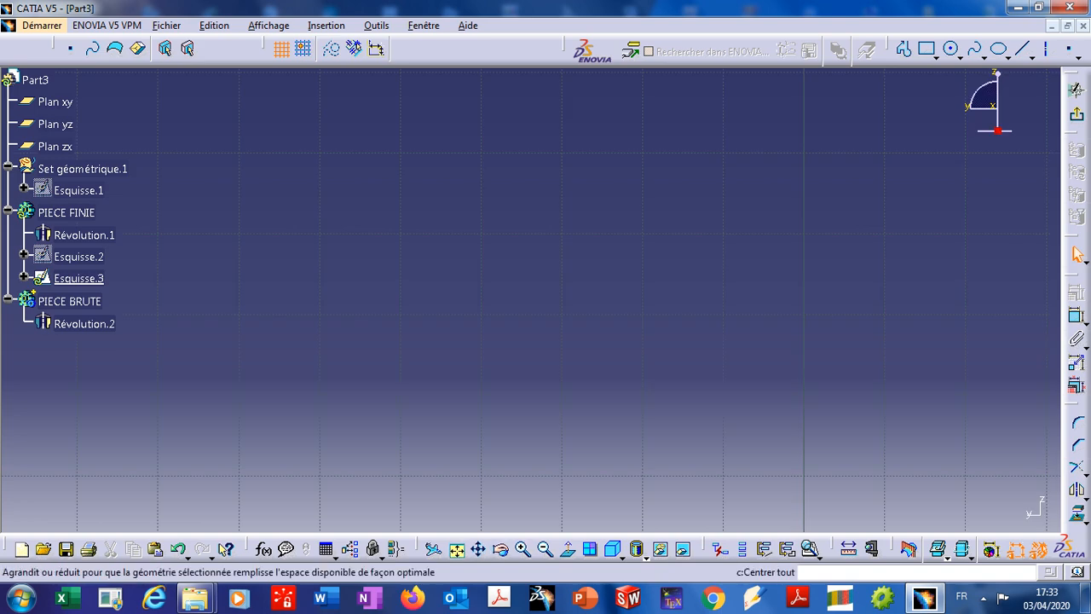
left_click(456, 549)
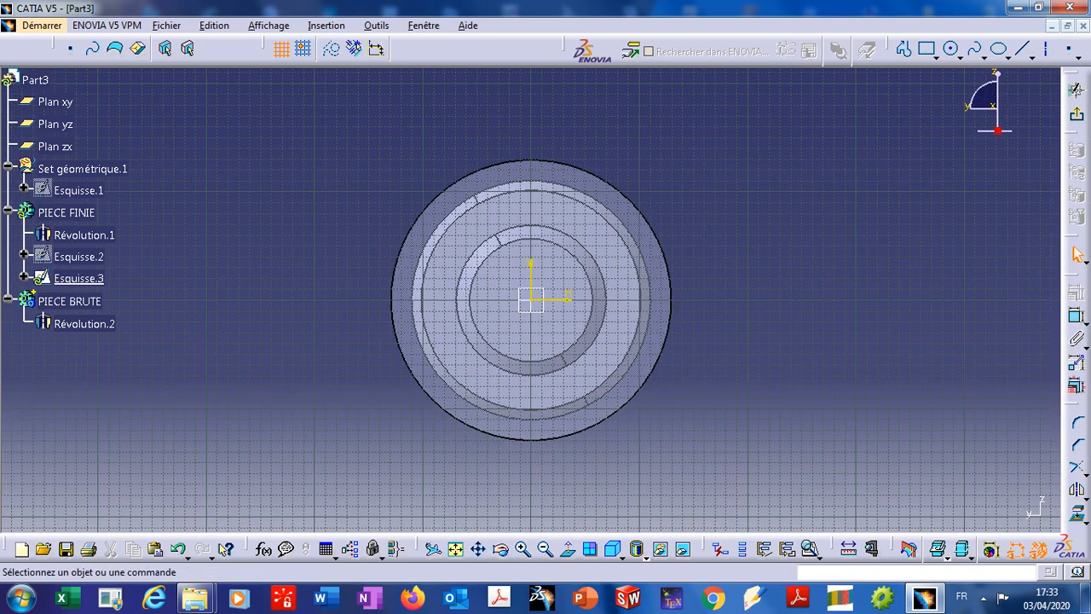
left_click(935, 56)
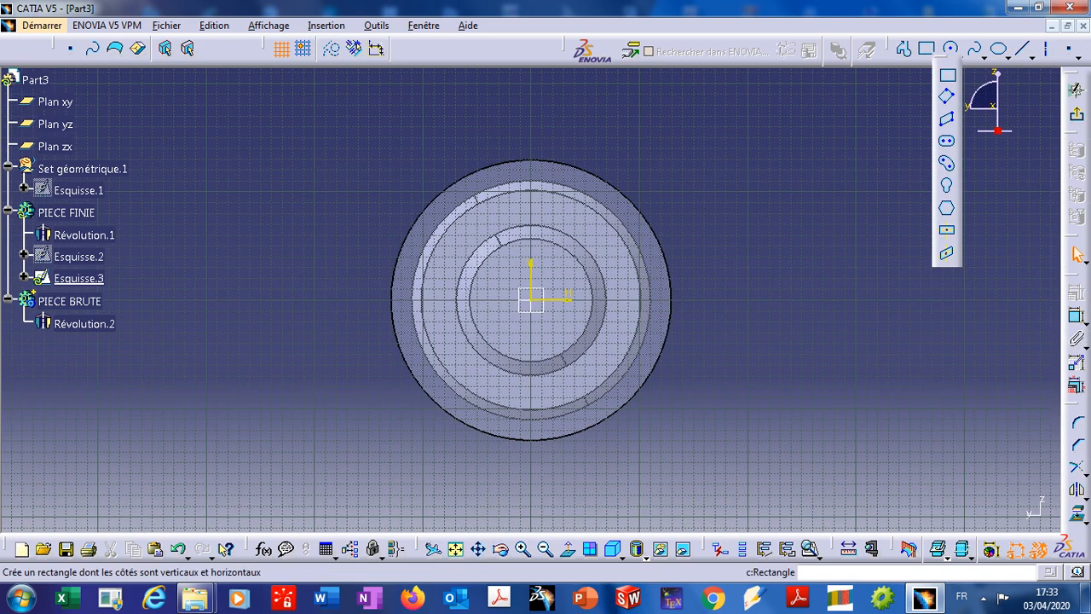
left_click(947, 75)
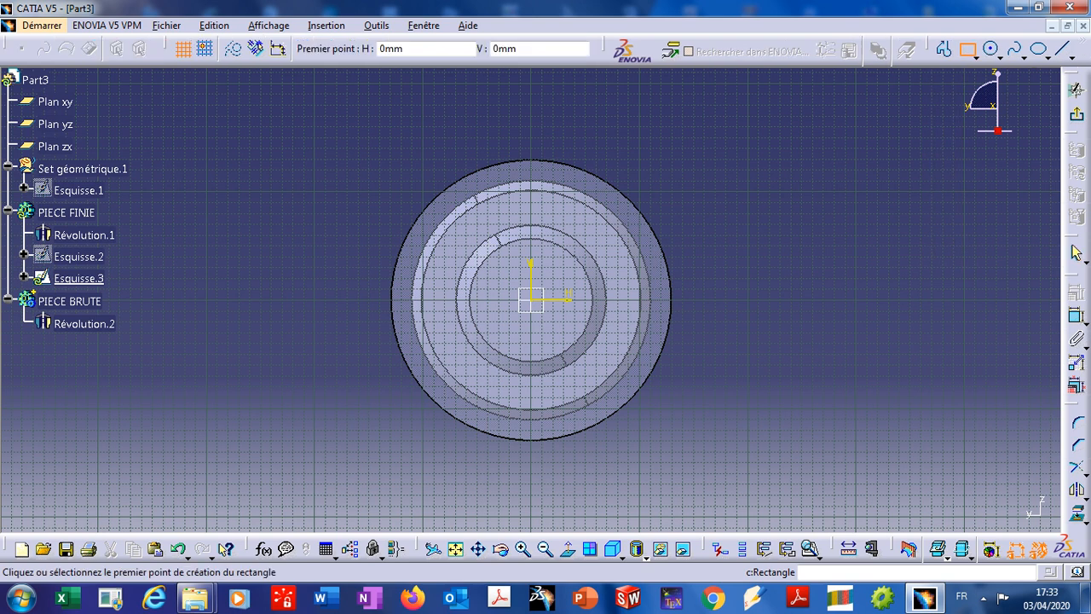
left_click(530, 114)
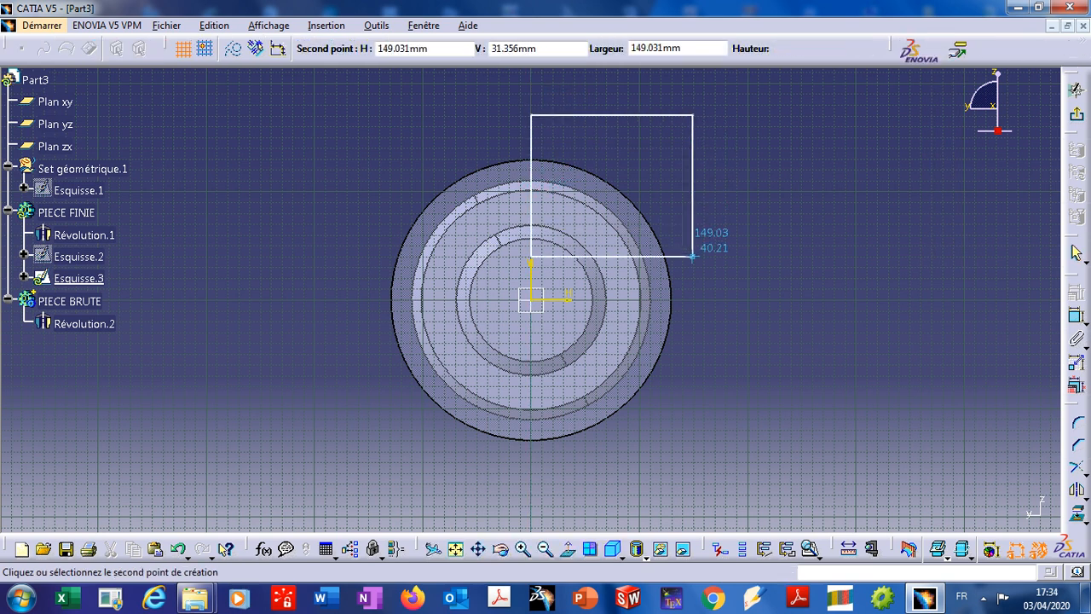
left_click(688, 300)
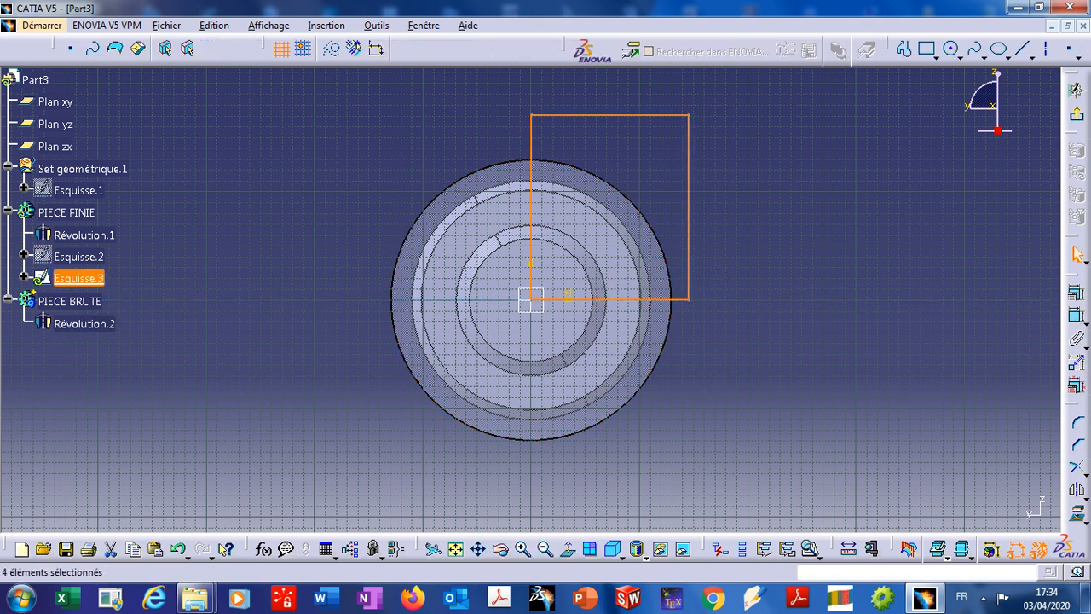
left_click(1076, 113)
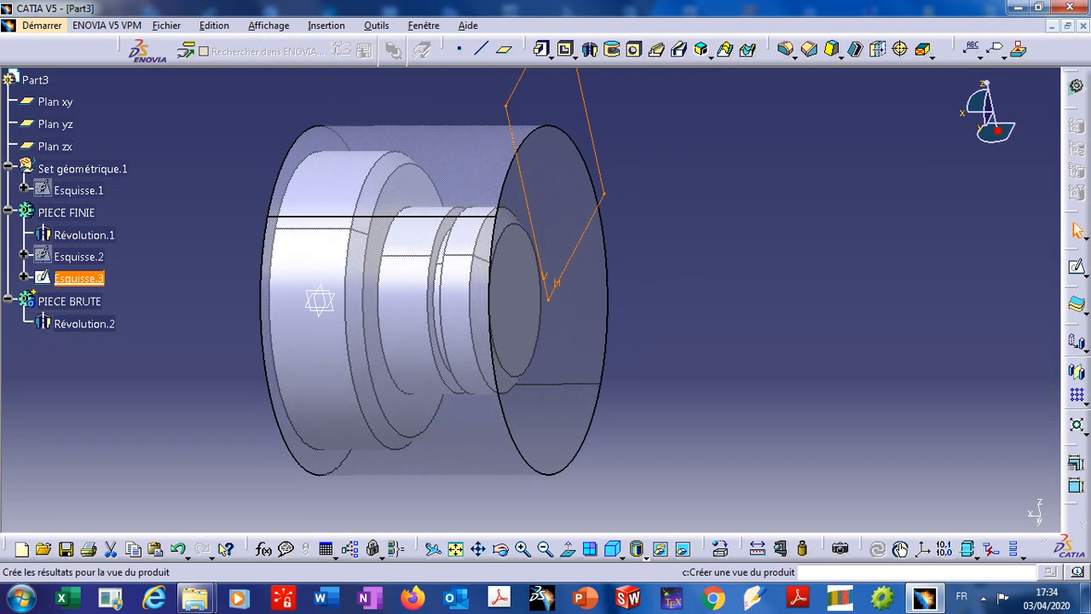
Cut the quarter rectangle of Esquisse.3 out of PIECE FINIE as a pocket with the limit type Jusqu'au dernier.
left_click(565, 48)
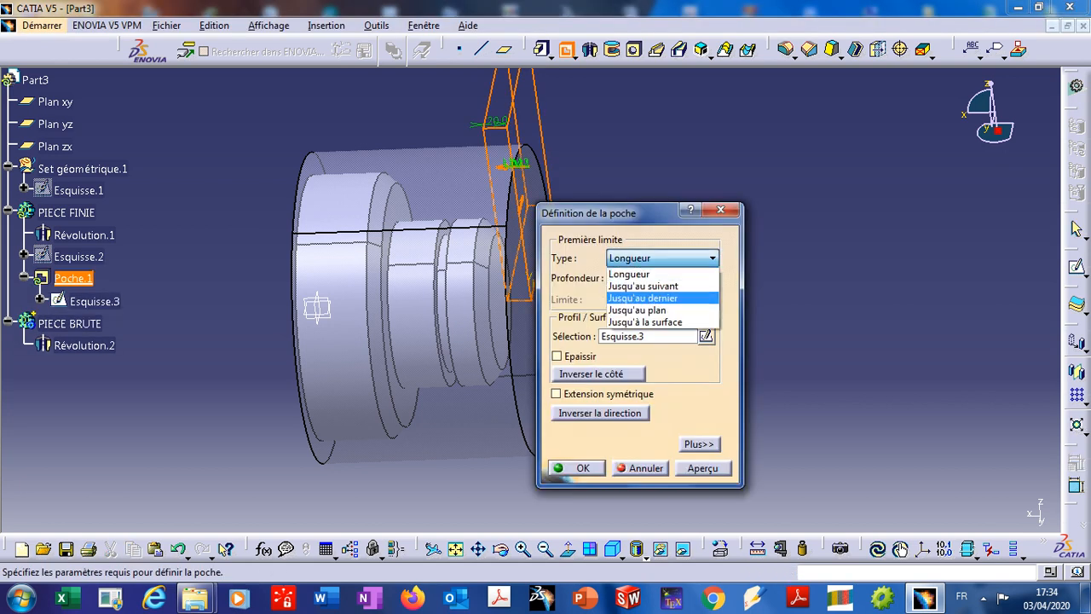
left_click(642, 298)
left_click(702, 467)
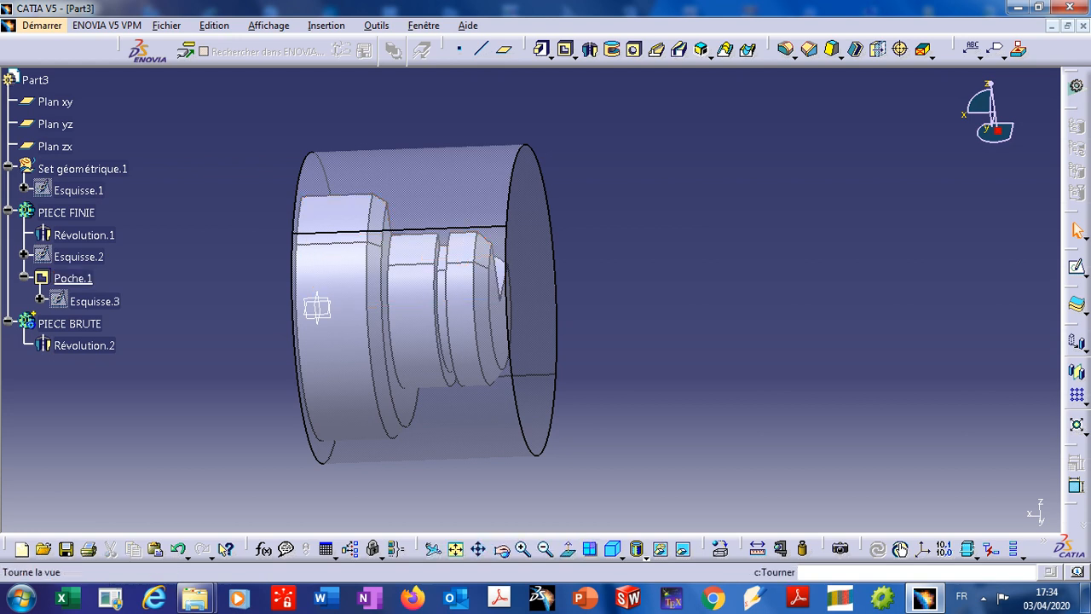
Define the PIECE BRUTE body as the work object.
left_click(502, 550)
left_click_drag(730, 315, 596, 371)
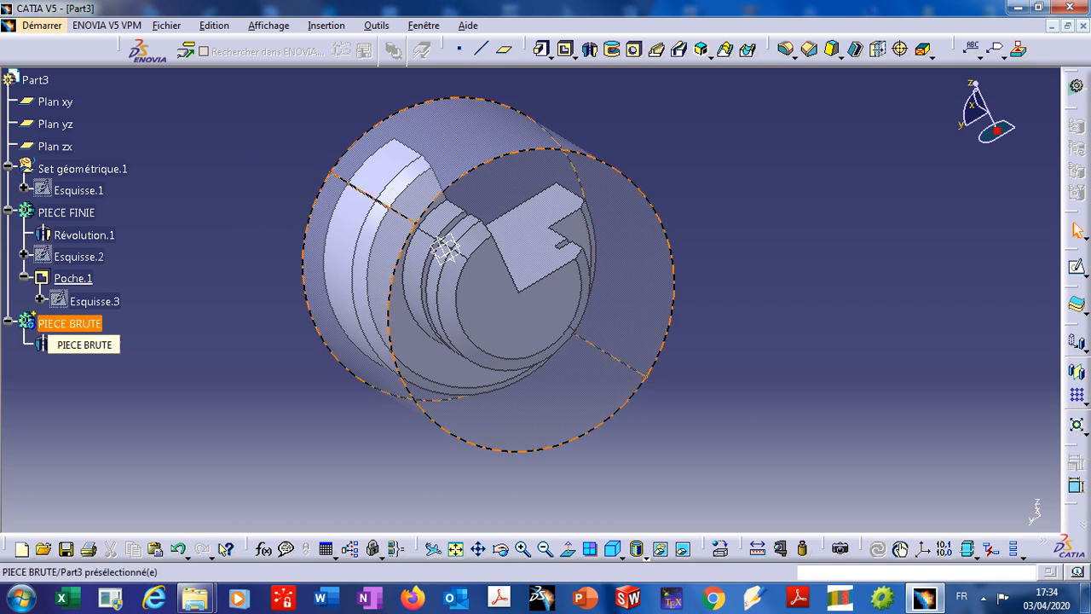
left_click(82, 323)
right_click(81, 323)
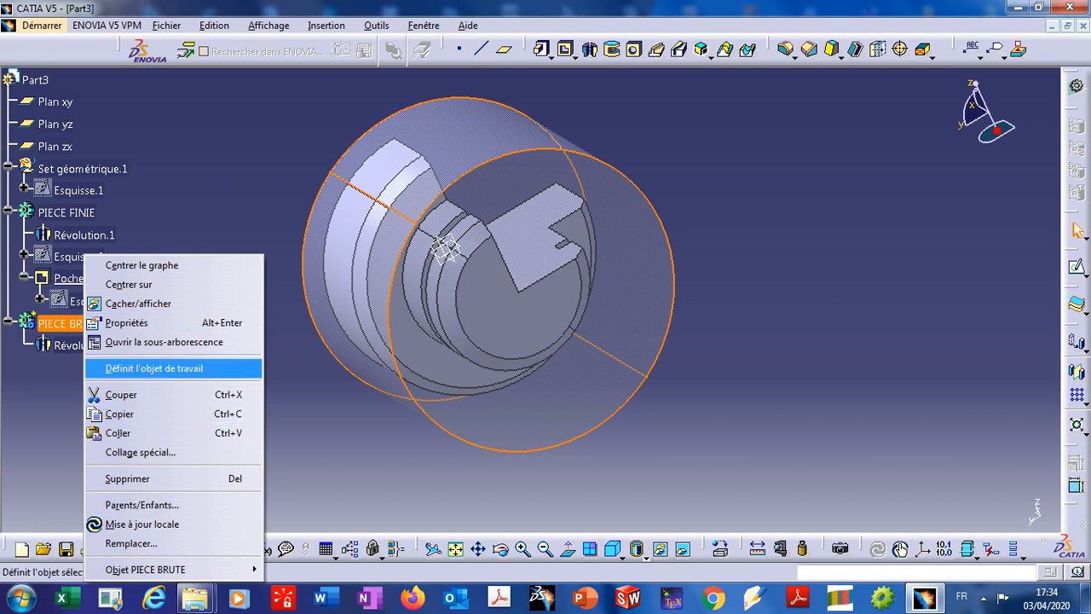
left_click(154, 369)
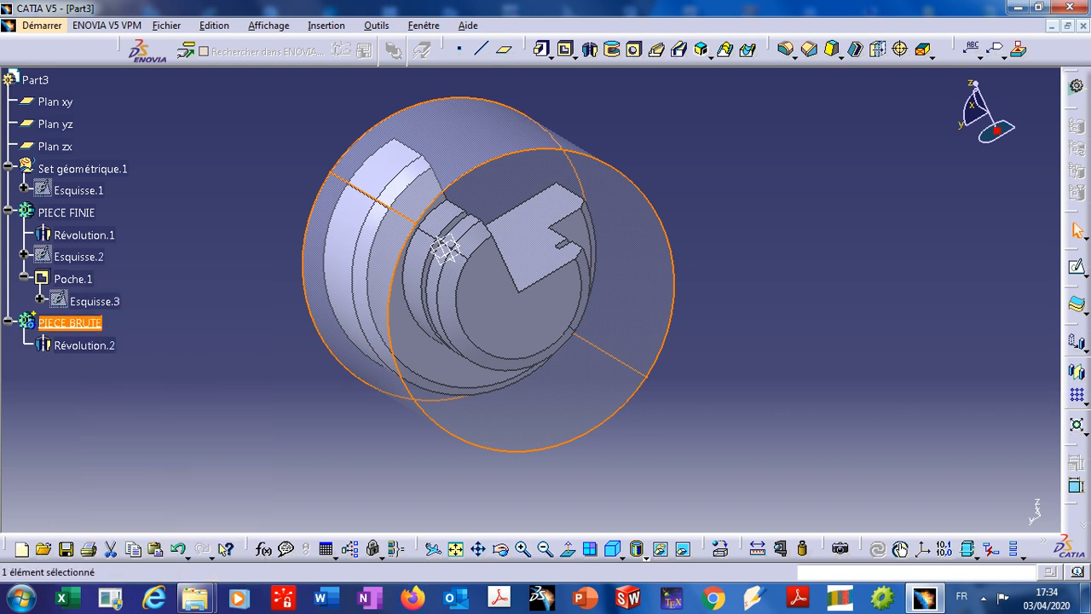
Sketch a rectangle over the same quarter of PIECE BRUTE's end face and pocket it with the limit type Jusqu'au dernier.
left_click(618, 298)
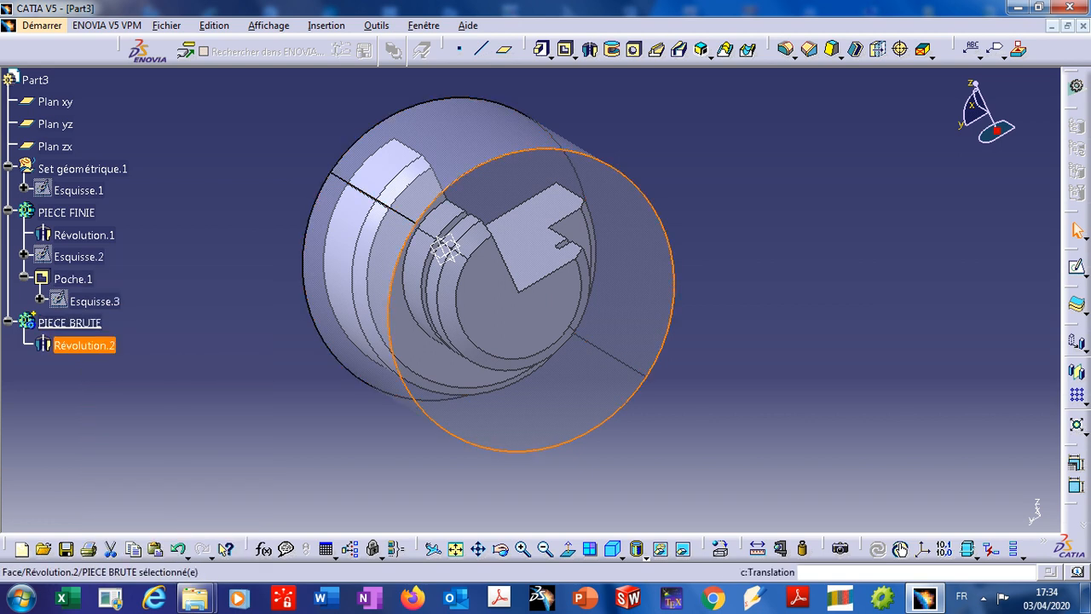
left_click(1077, 268)
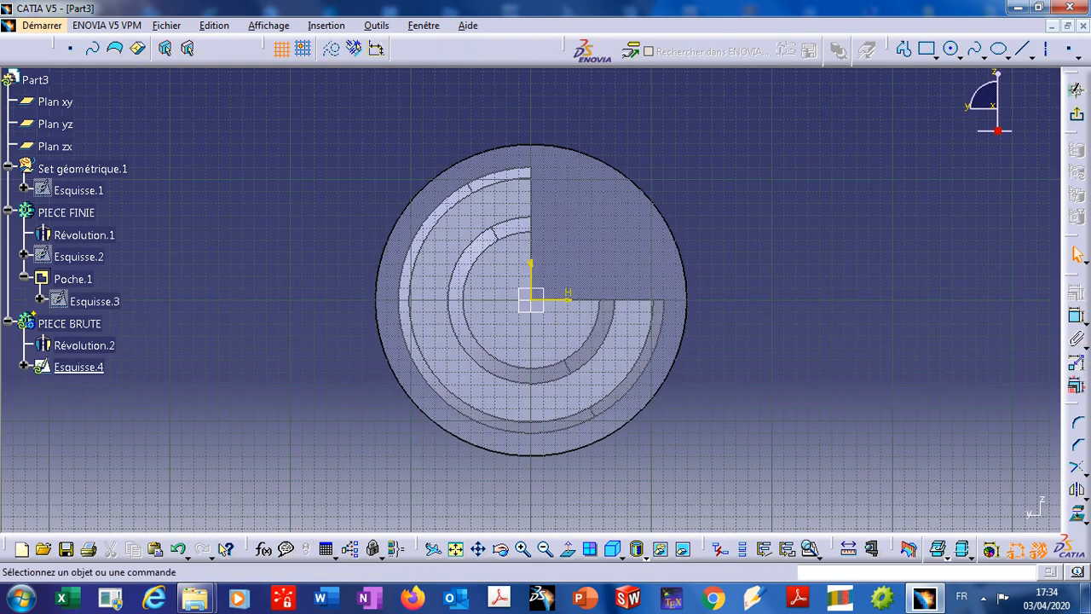
left_click(927, 49)
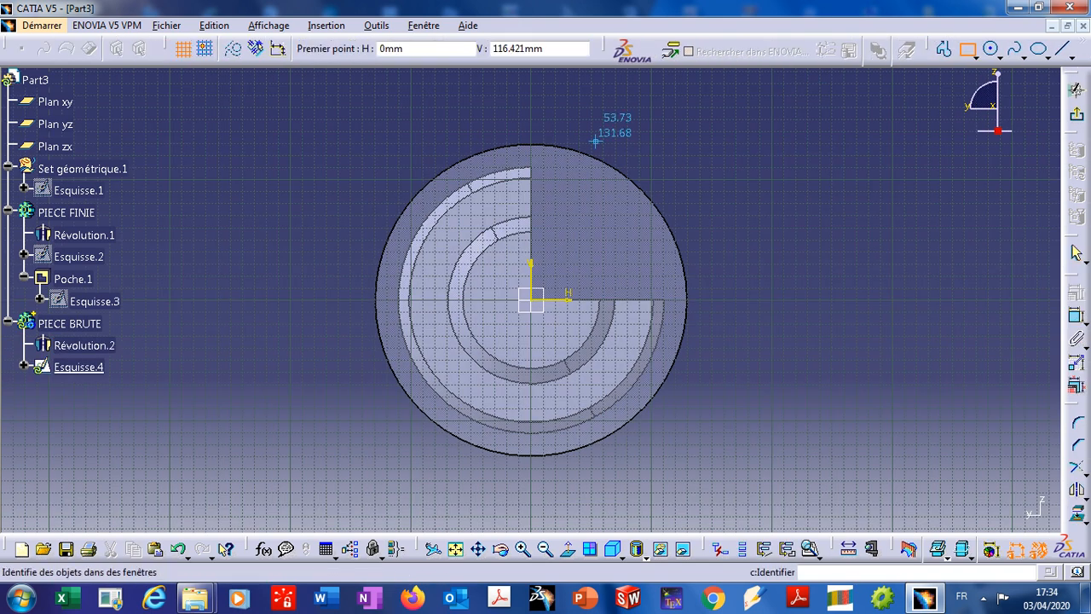
left_click(530, 102)
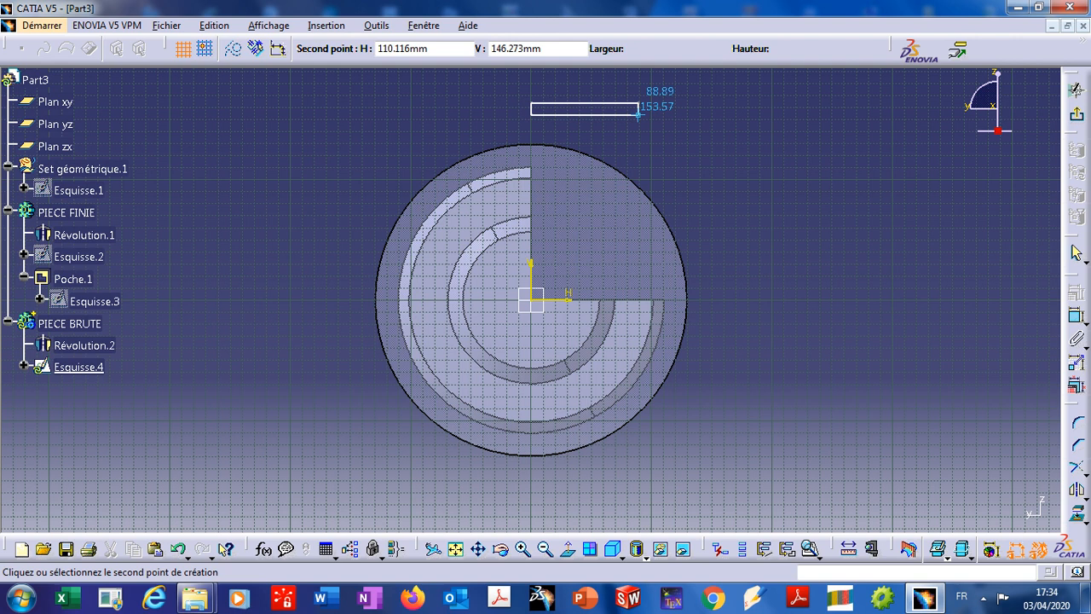
left_click(712, 299)
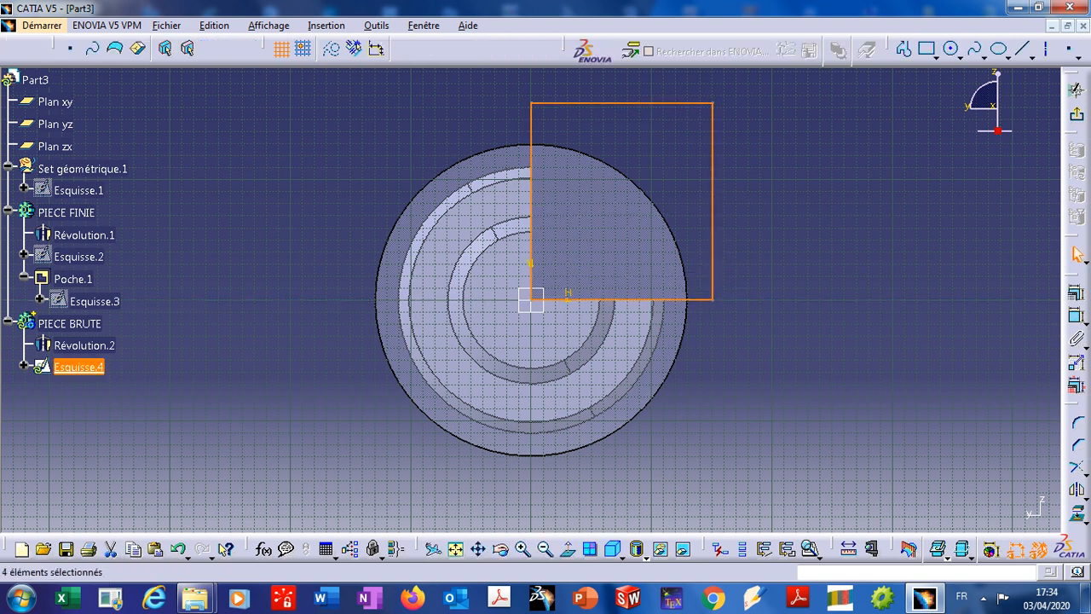
left_click(1077, 113)
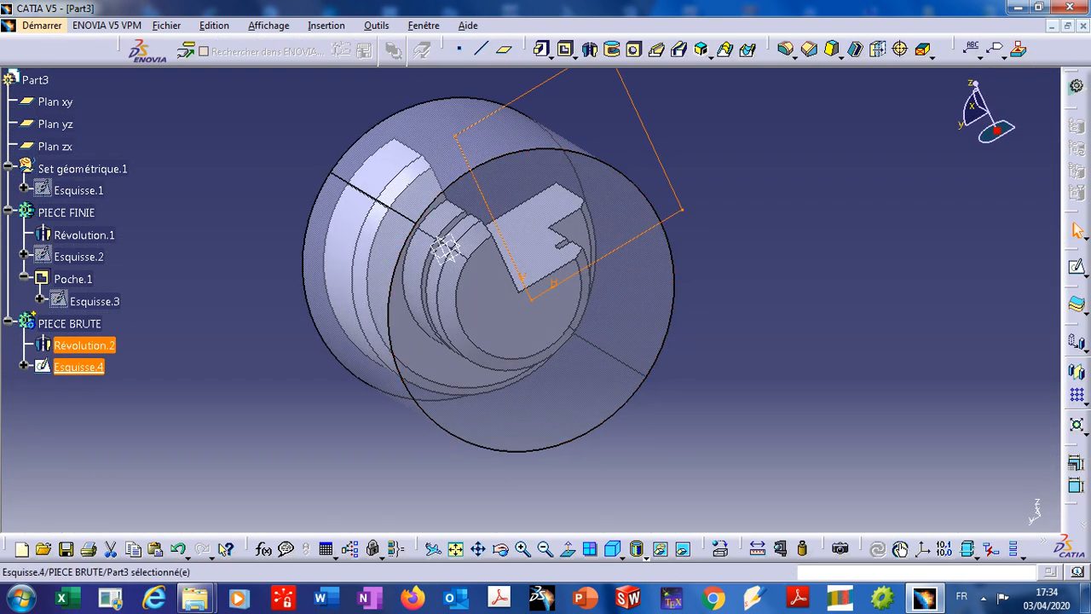
left_click(566, 49)
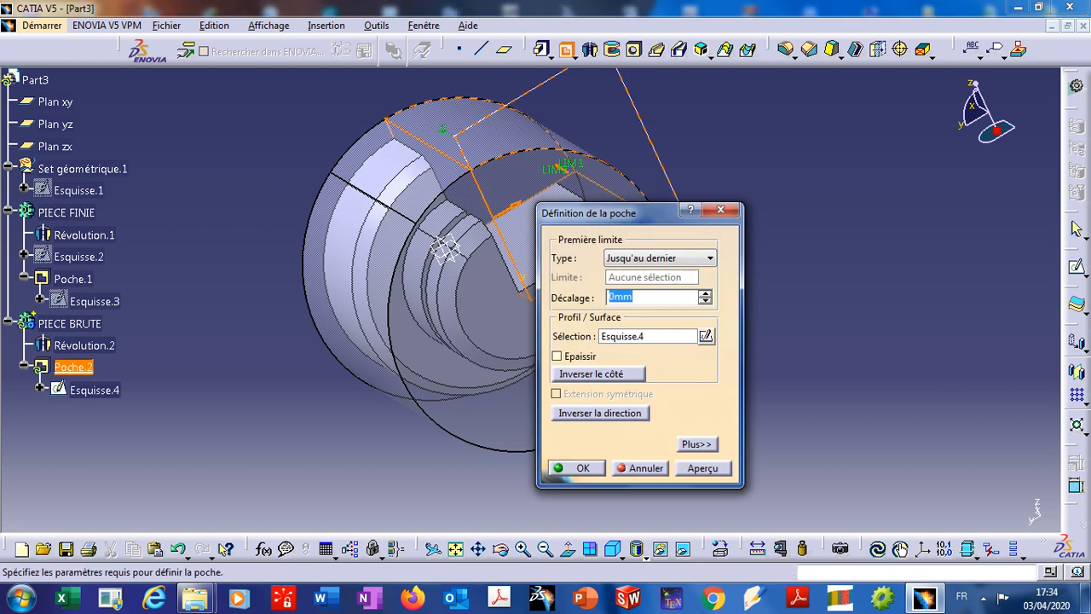
key("Return")
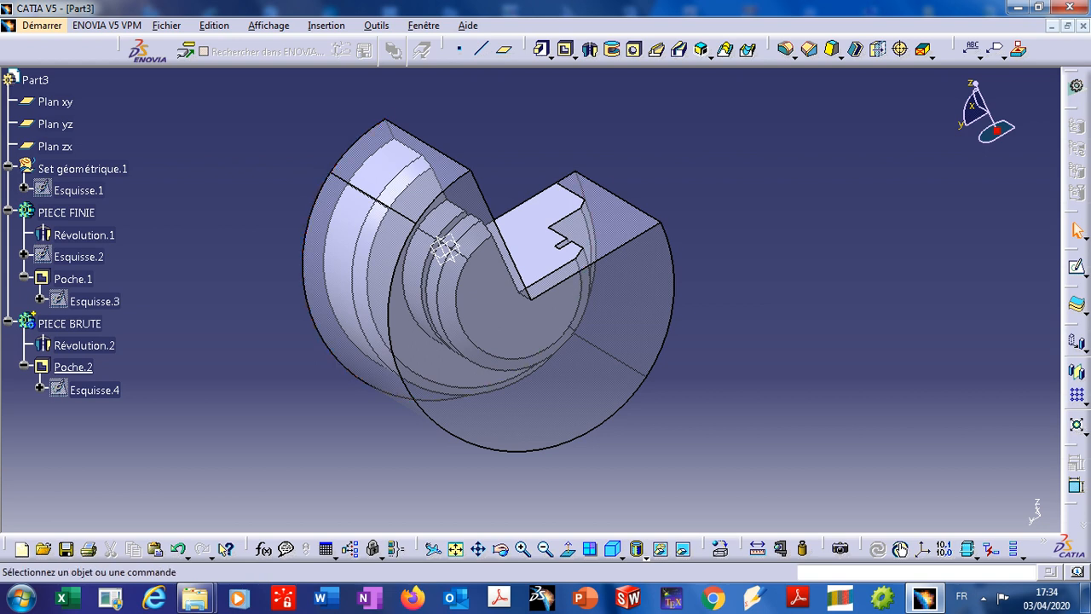
Switch Part3 to the Lathe Machining workbench to create a machining process for it.
left_click(42, 25)
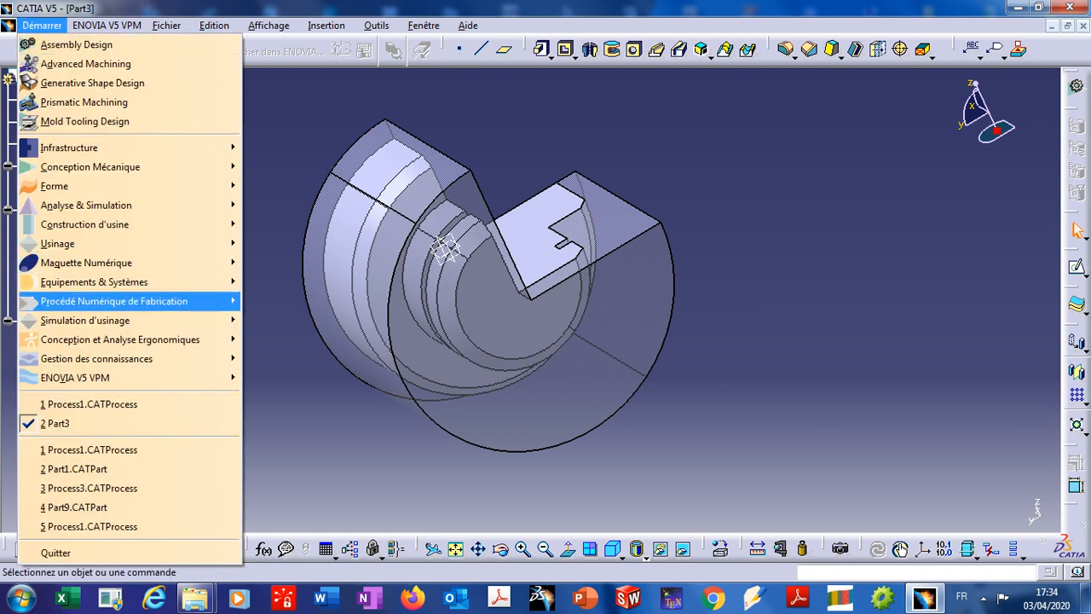
mouse_move(128, 263)
mouse_move(128, 243)
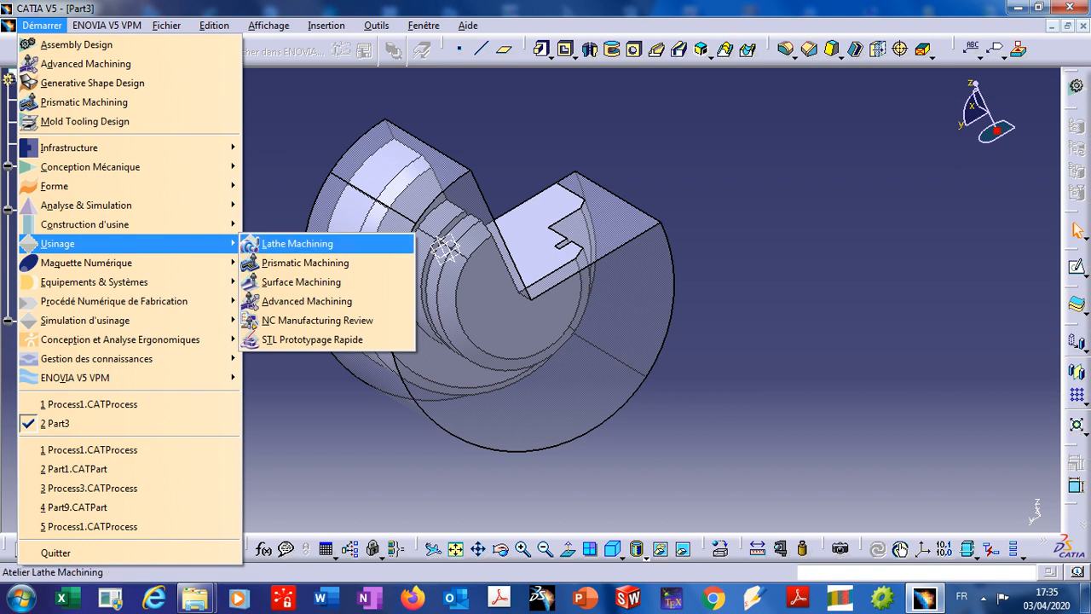
left_click(297, 244)
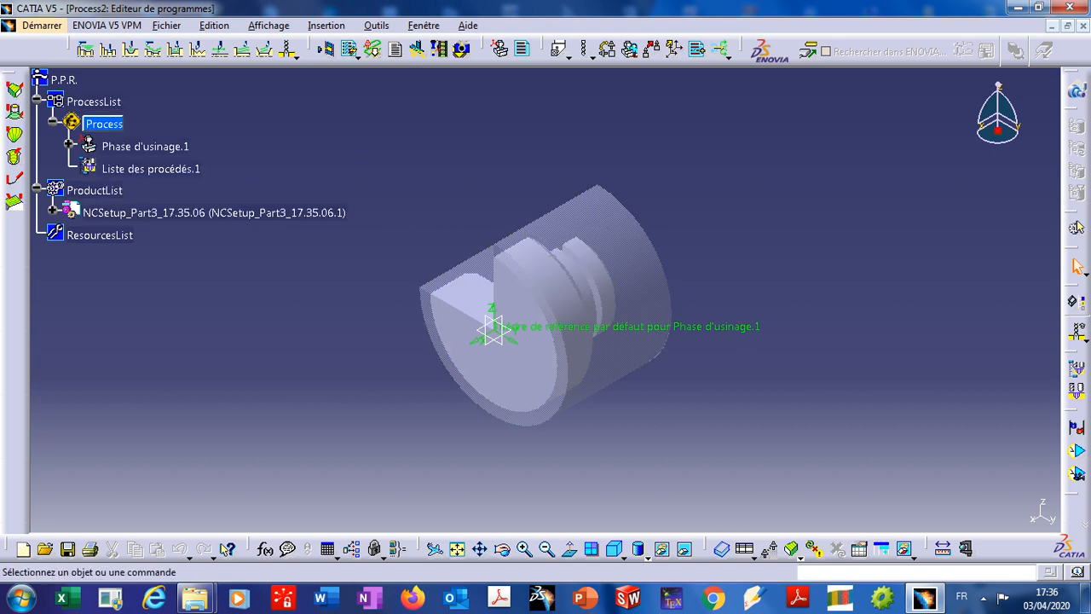
Expand the NCSetup product in the ProductList down to the PIECE FINIE and PIECE BRUTE bodies of Part3.
left_click(53, 211)
left_click(69, 233)
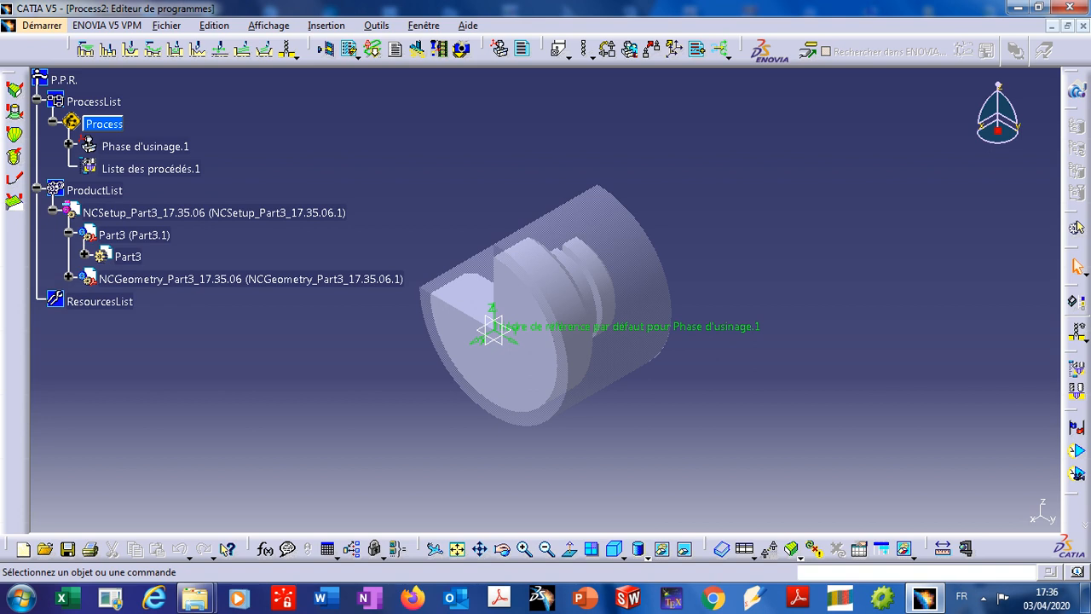
left_click(84, 255)
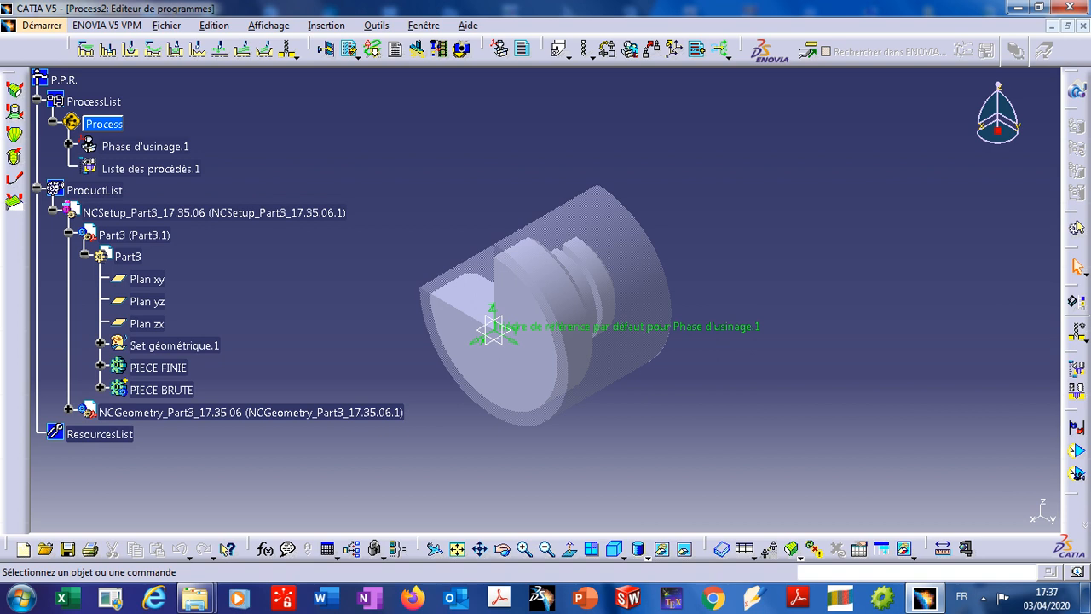
Check the Usinage options for CATPart geometry storage under Général and the IMS postprocessor choice under Sortie, and accept them.
key("alt+o")
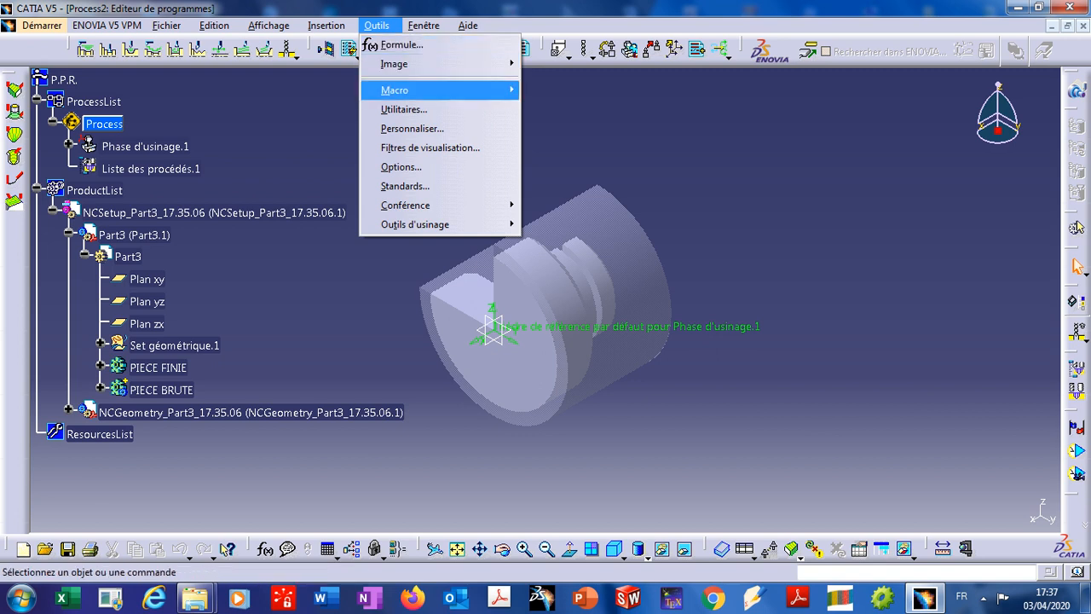
key("Up")
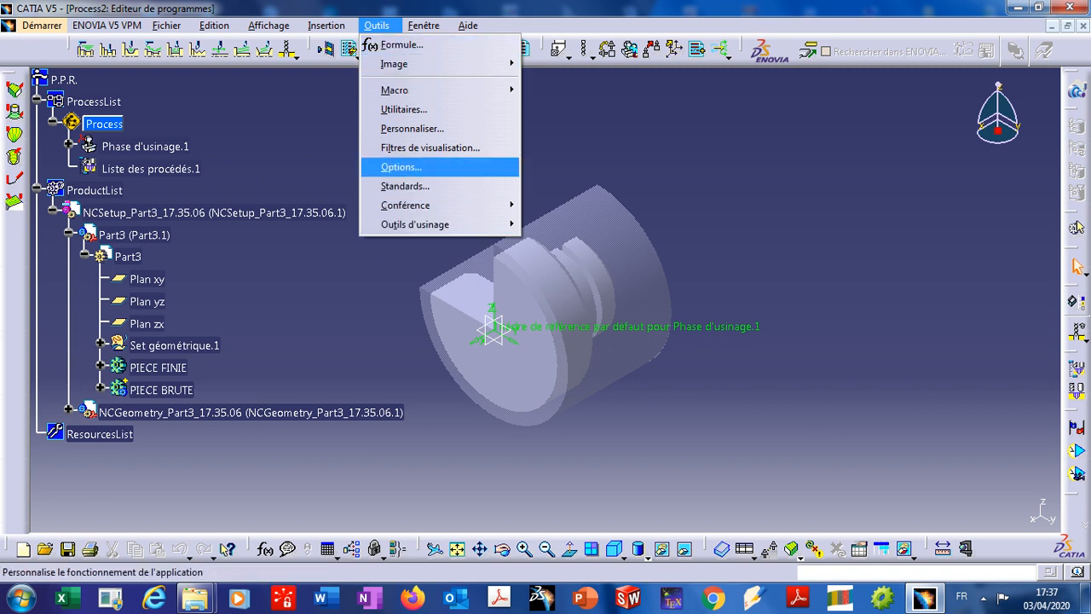
key("Return")
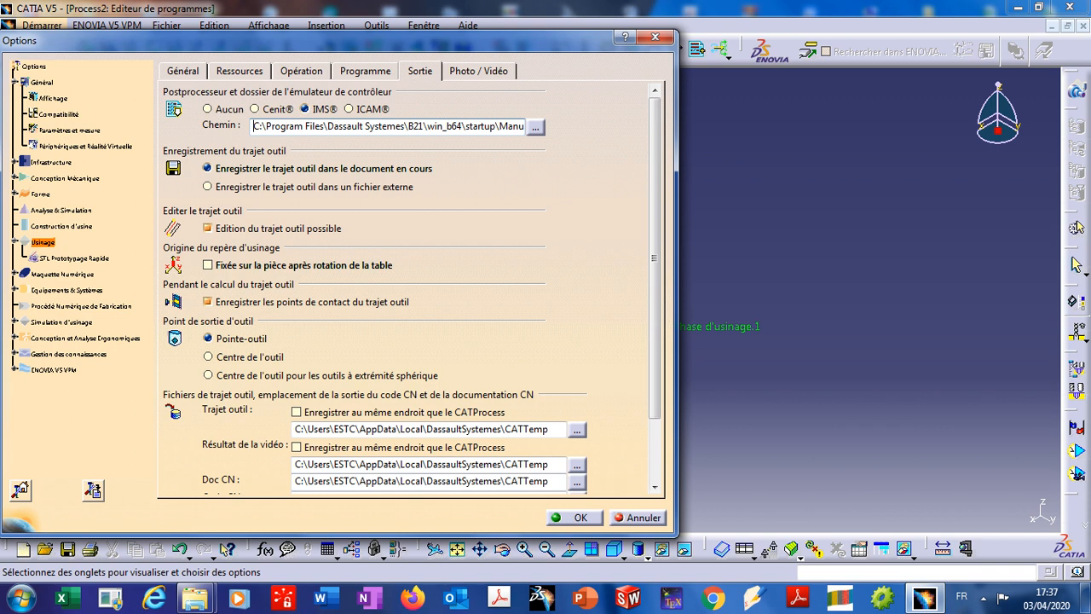
left_click(182, 71)
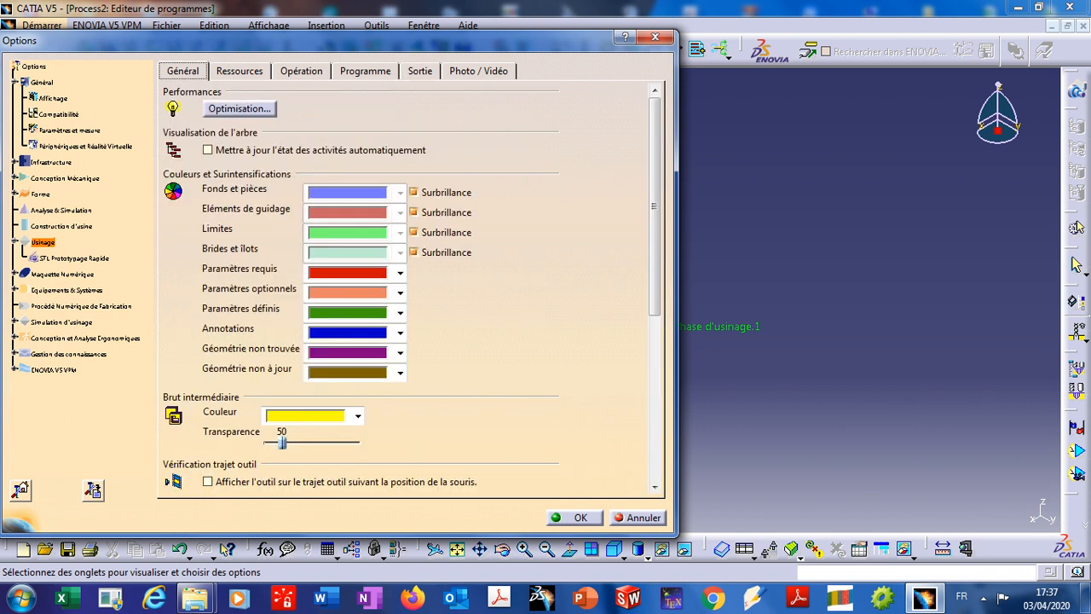
left_click_drag(654, 204, 653, 370)
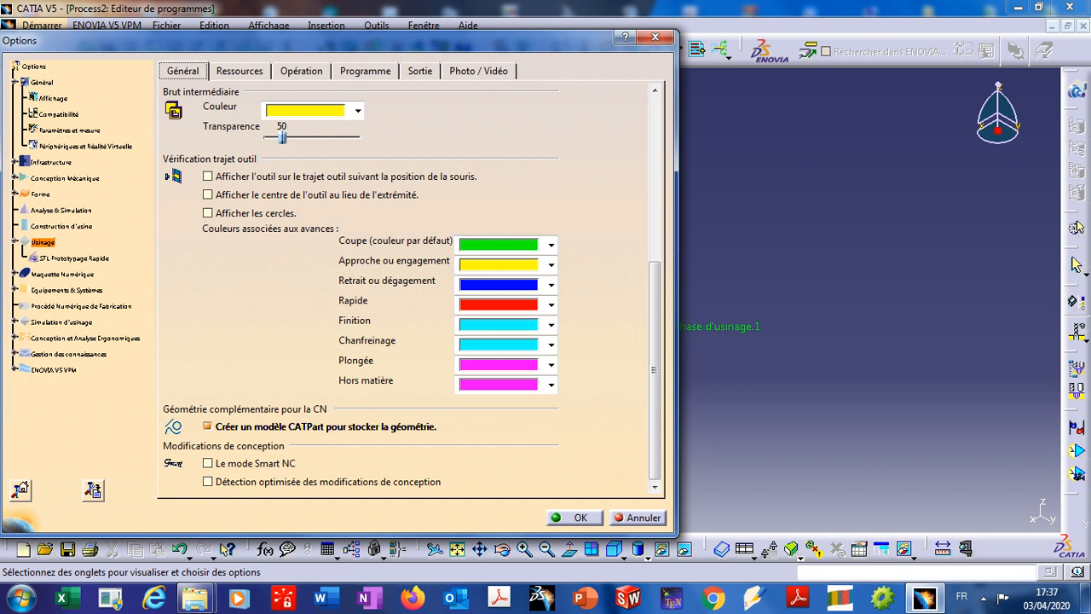
left_click(419, 71)
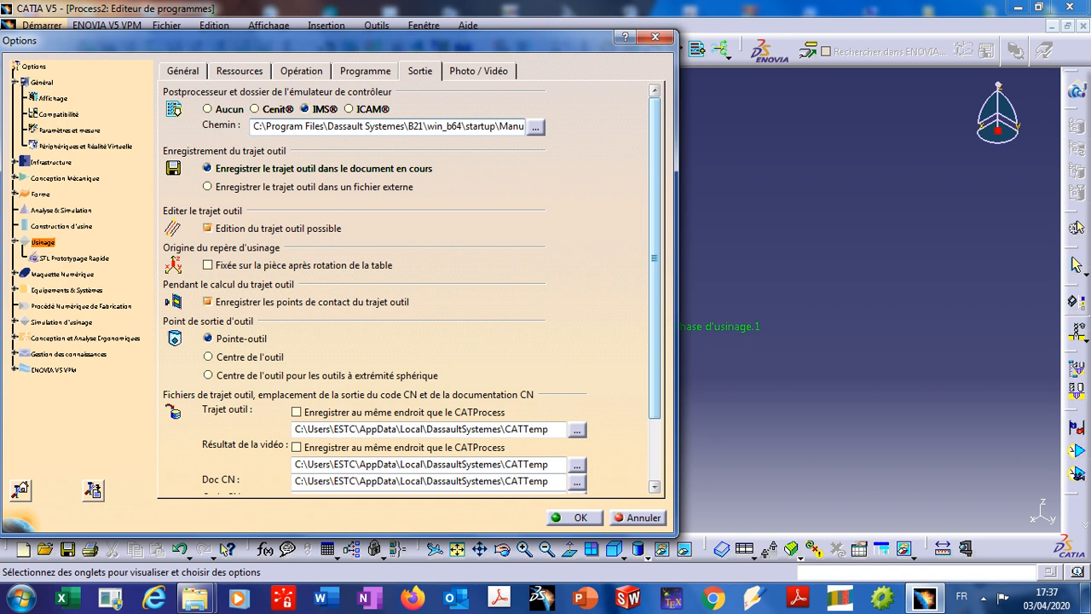
left_click(574, 518)
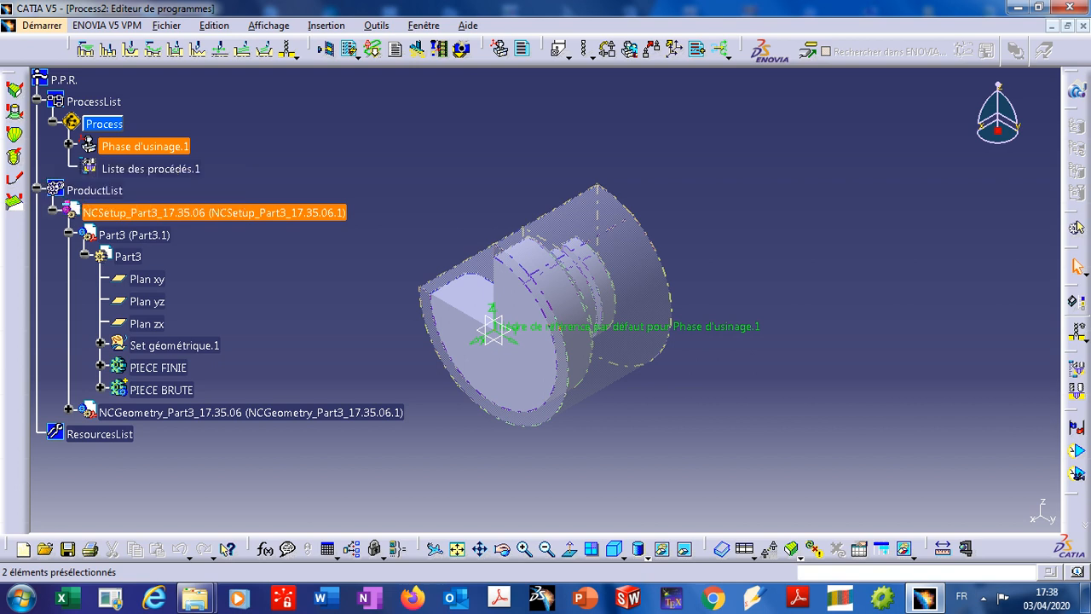
Rename the machining phase TOURNAGE PISTON and set its comment to "piston 230".
double_click(89, 147)
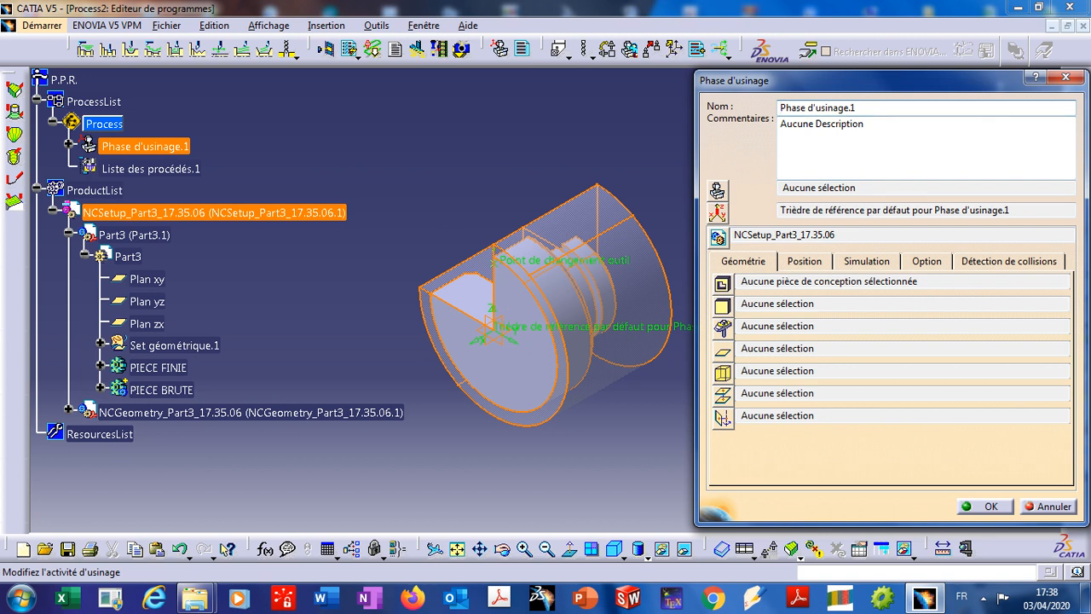
left_click_drag(856, 108, 779, 108)
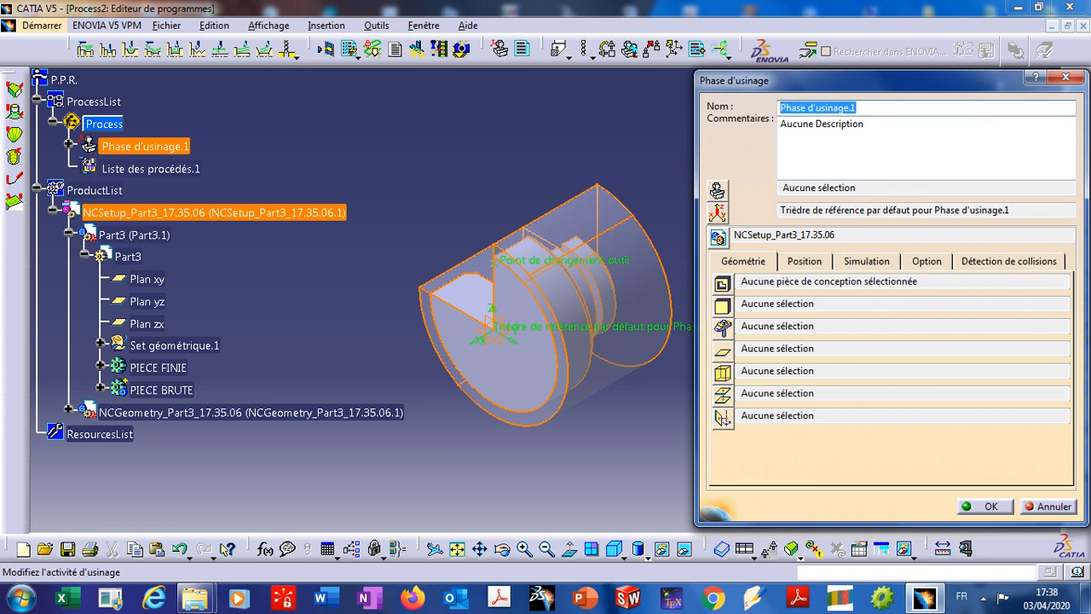
type("TOURN")
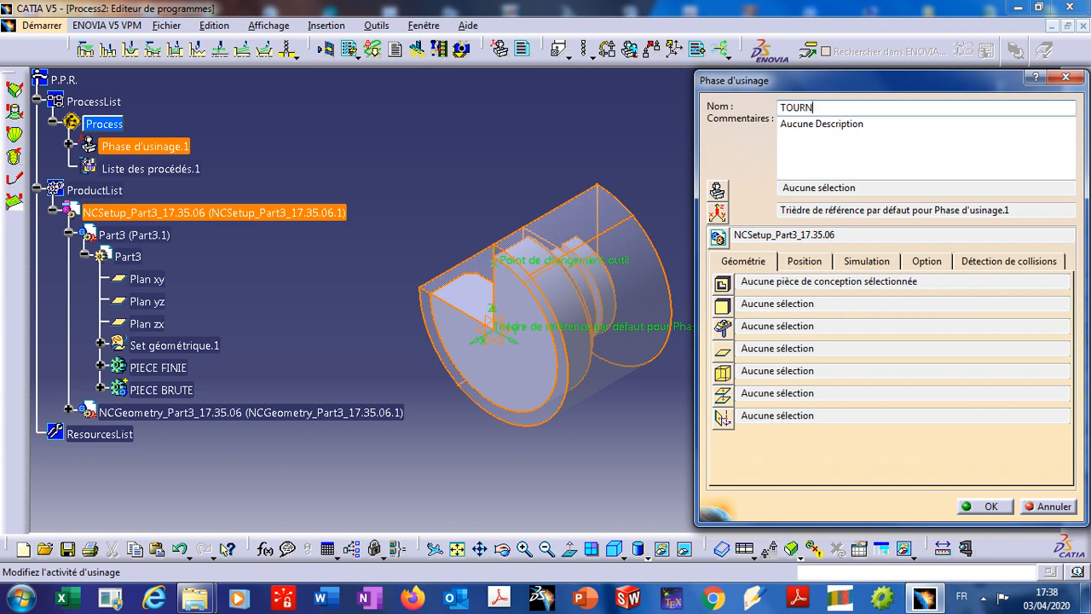
type("AGE PISTON")
key("Tab")
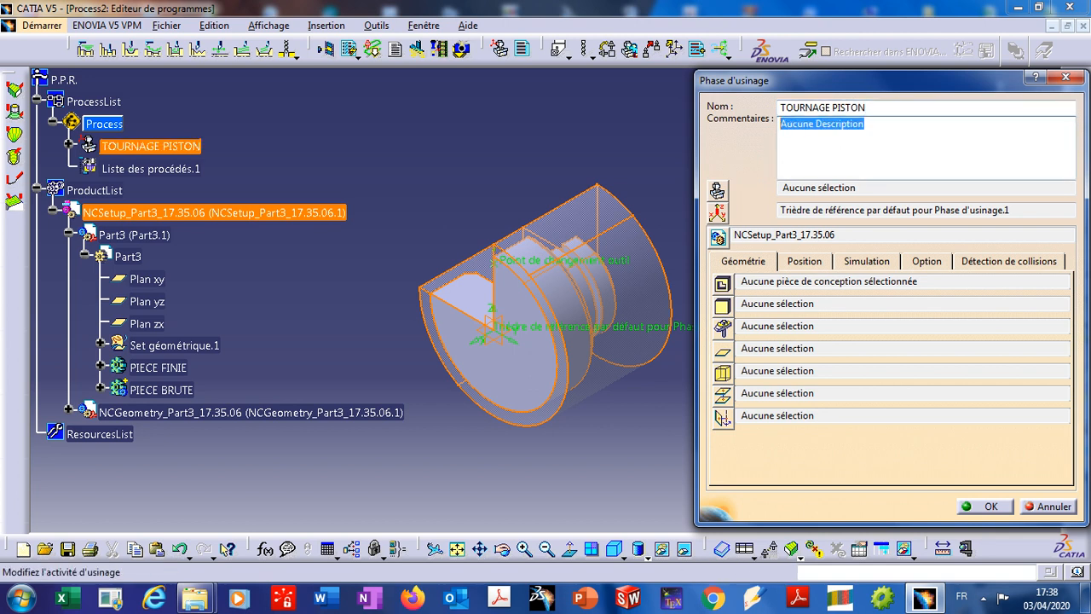
type("piston")
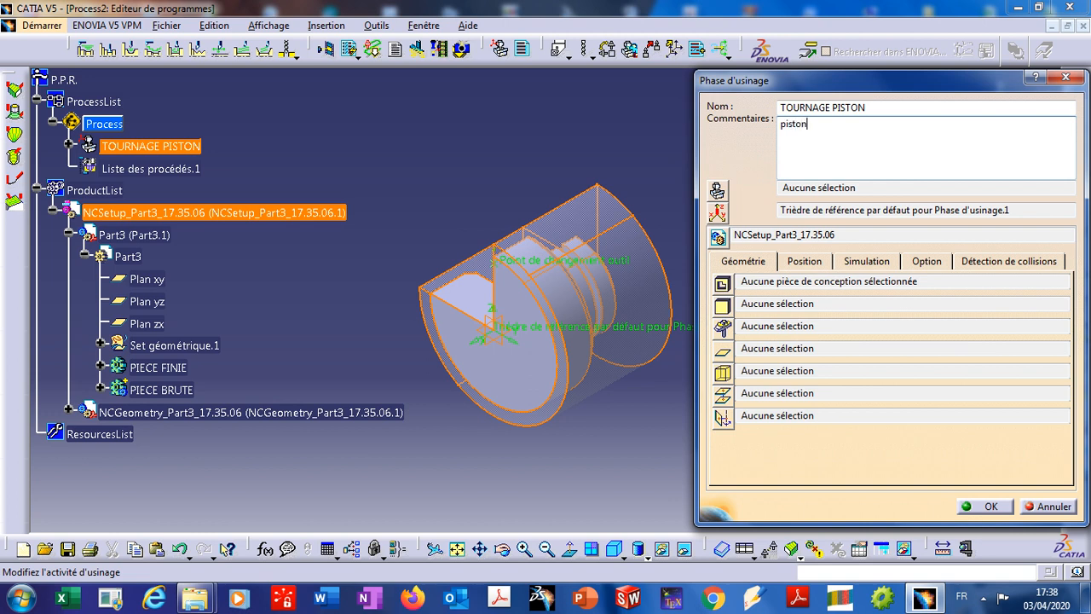
type(" é'")
key("BackSpace")
key("BackSpace")
type("230")
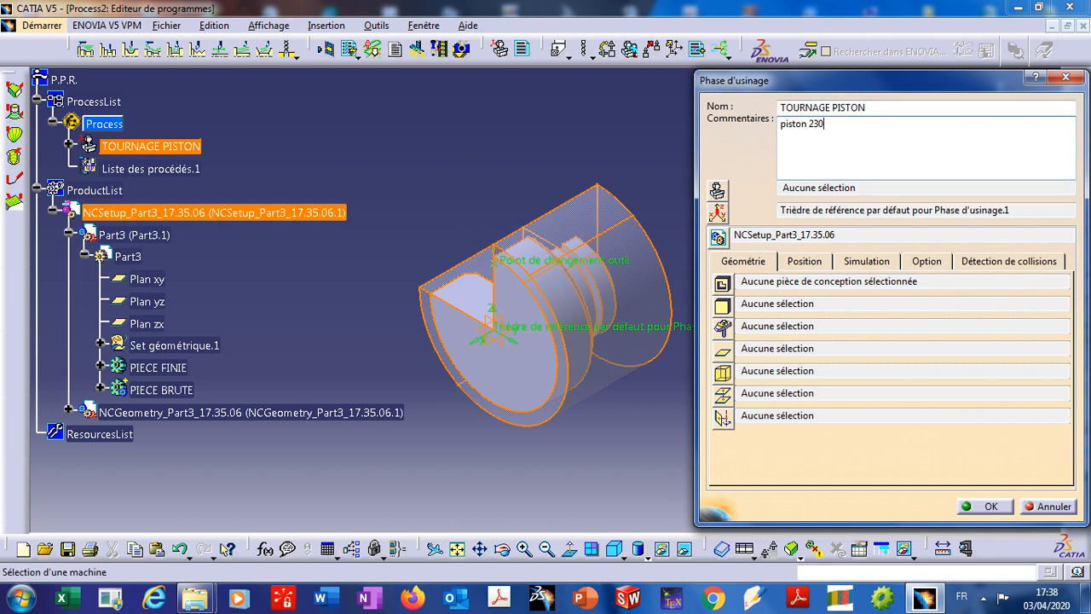
Assign a horizontal lathe (Tour horizontal) to the machining phase and set its postprocessor to lathe_XY_XZ.lib.
left_click(718, 189)
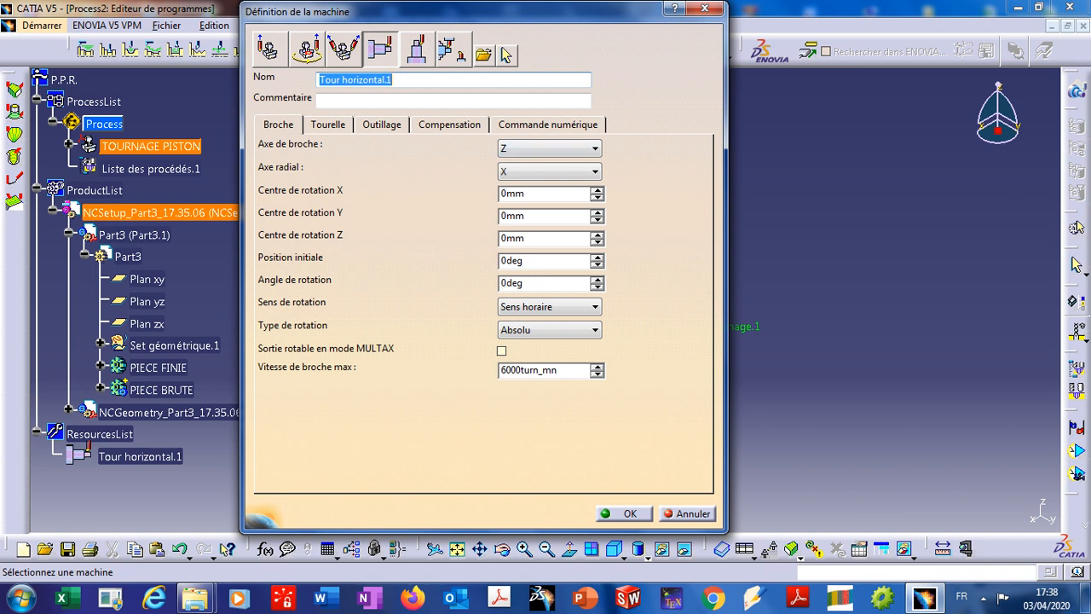
left_click(547, 124)
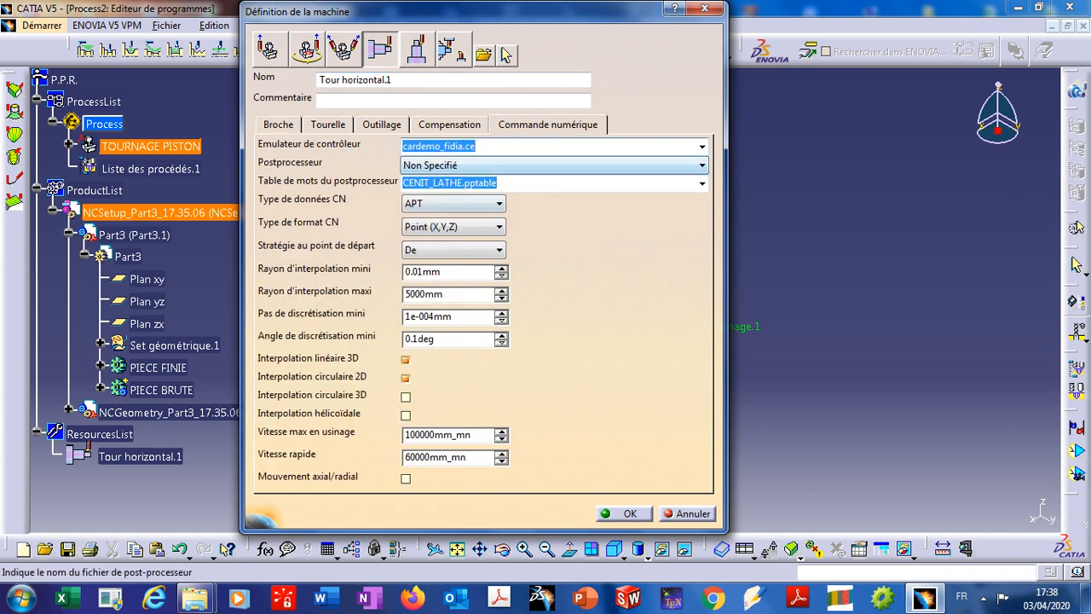
left_click(554, 164)
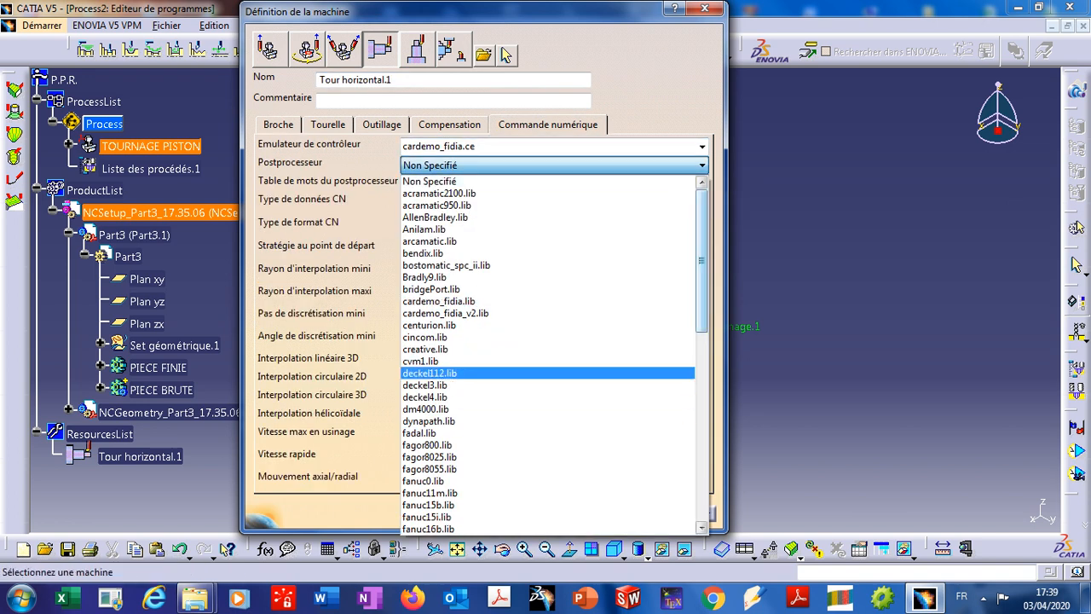
left_click_drag(701, 260, 700, 448)
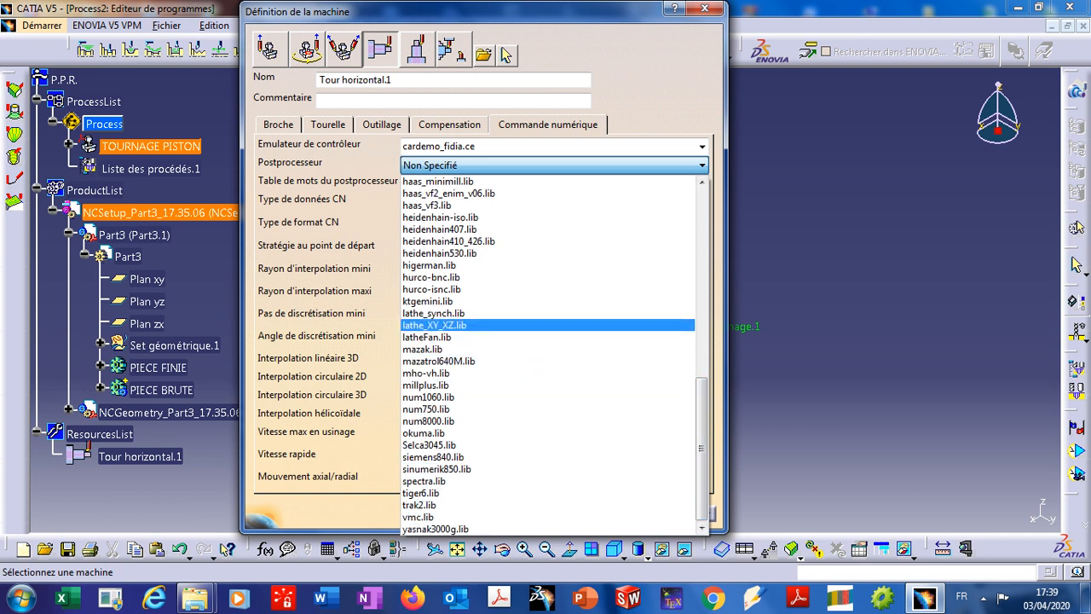
left_click(434, 325)
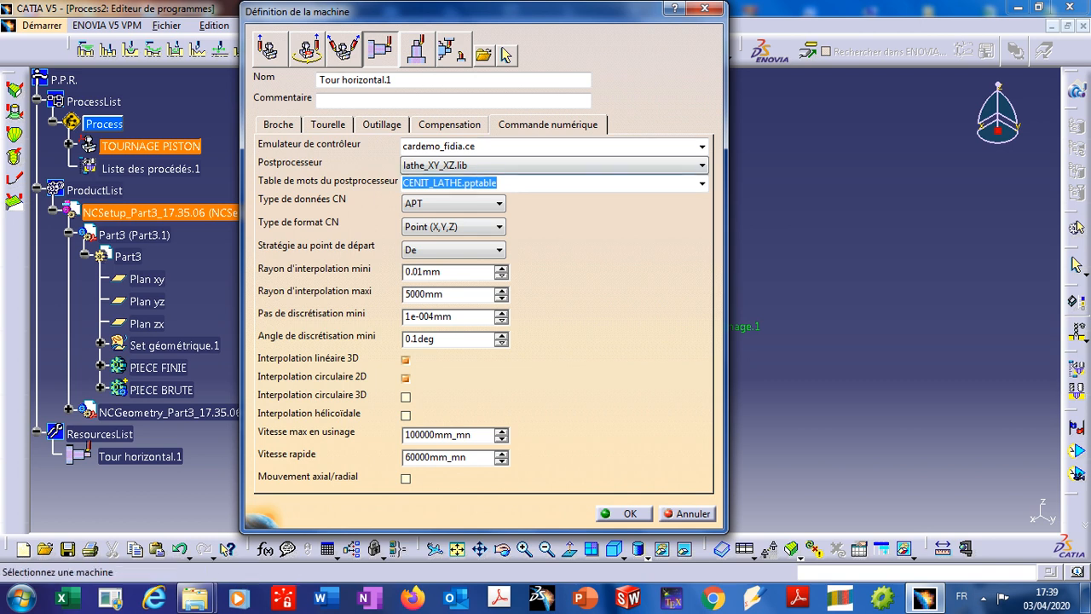
Set the lathe's postprocessor word table to IMSLATHE.pptable and its NC data type to ISO, and validate the machine.
left_click(701, 184)
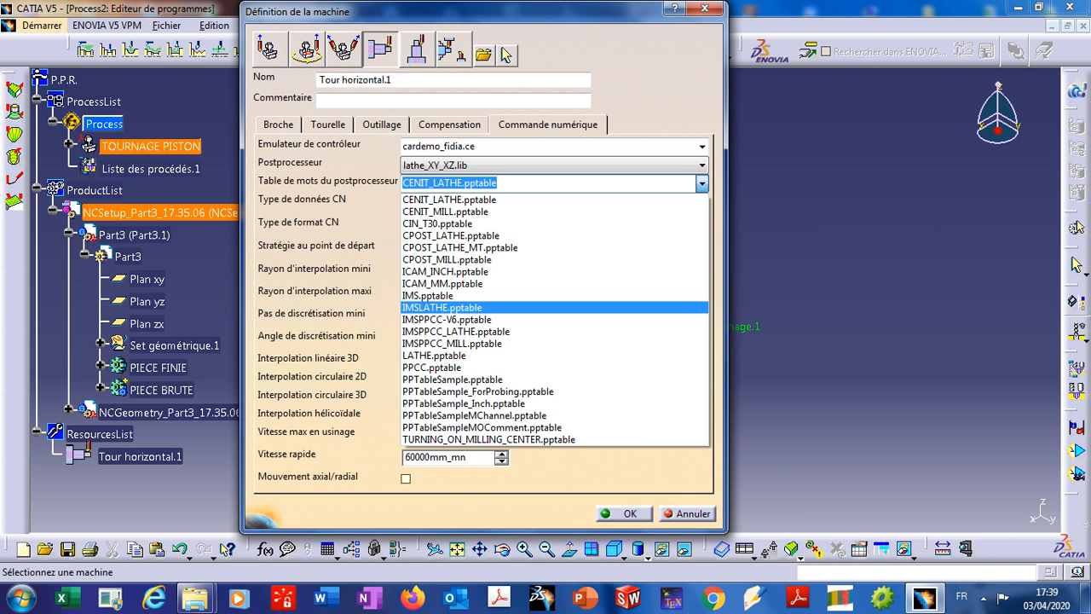
left_click(555, 307)
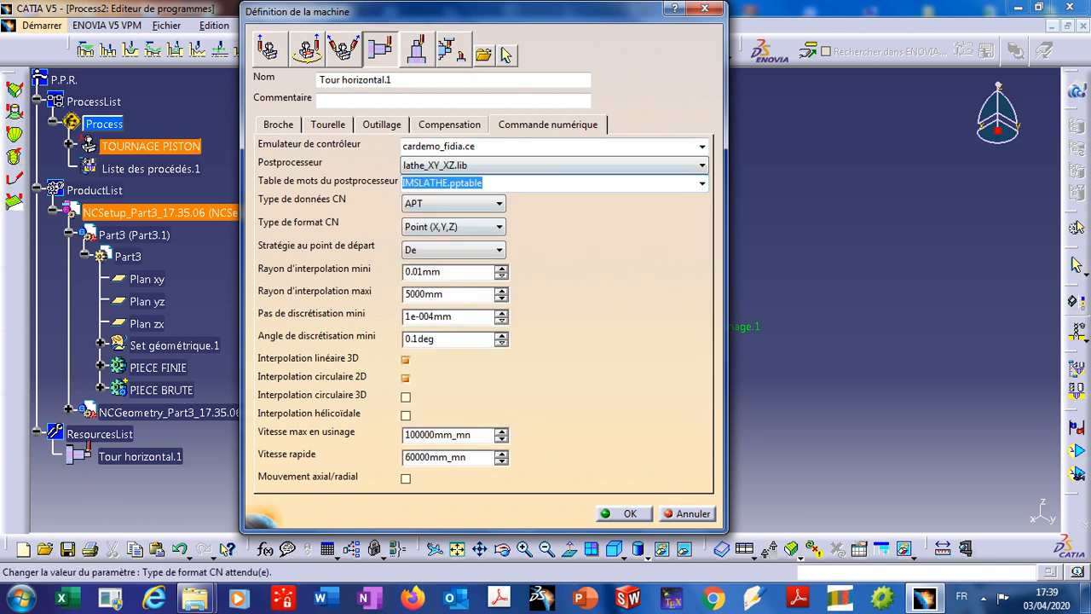
left_click(452, 203)
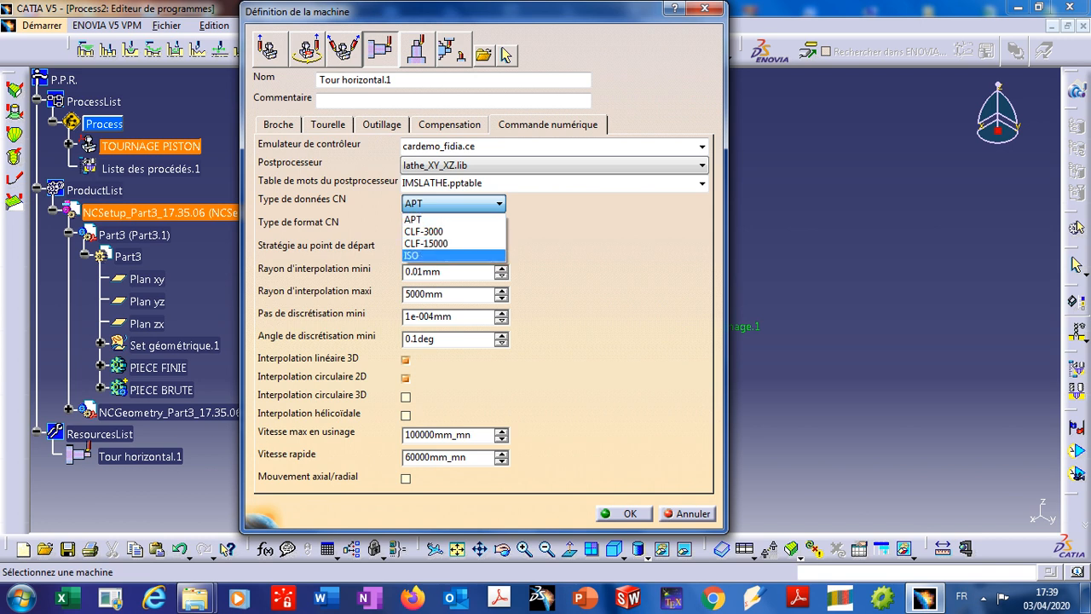
left_click(452, 255)
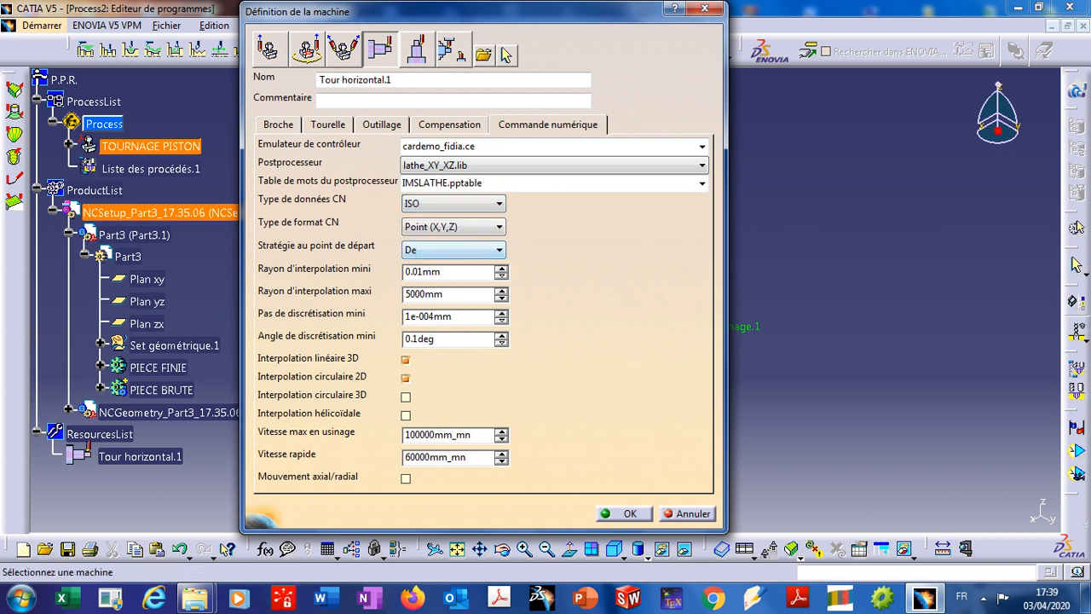
key("Return")
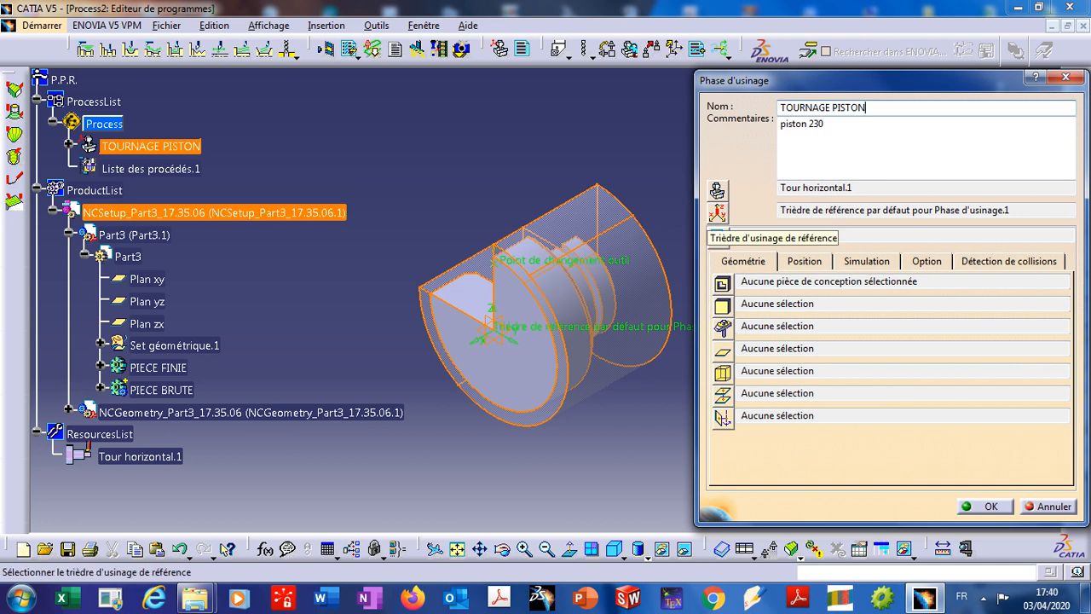
Place the origin of the reference machining axis system at the centre of PIECE BRUTE's circular edge on the small-diameter-side end face.
left_click(718, 213)
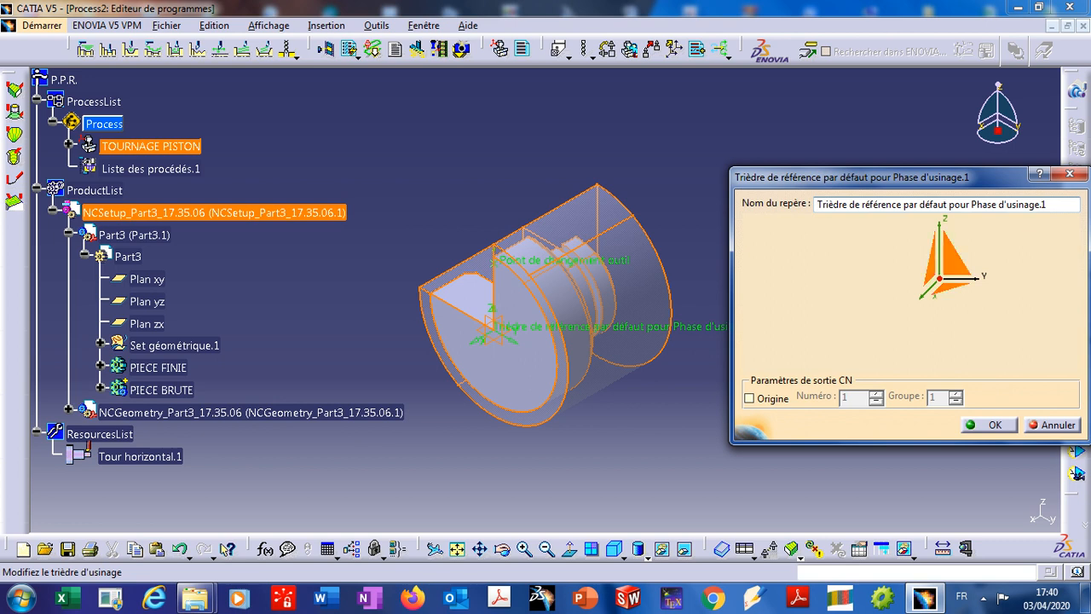
left_click(939, 278)
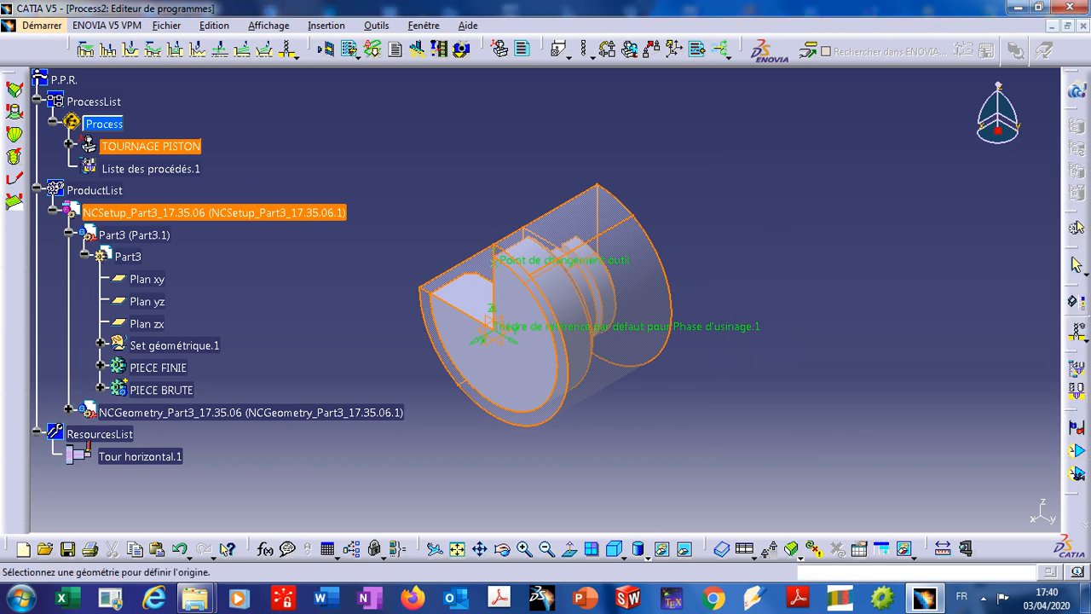
left_click(503, 549)
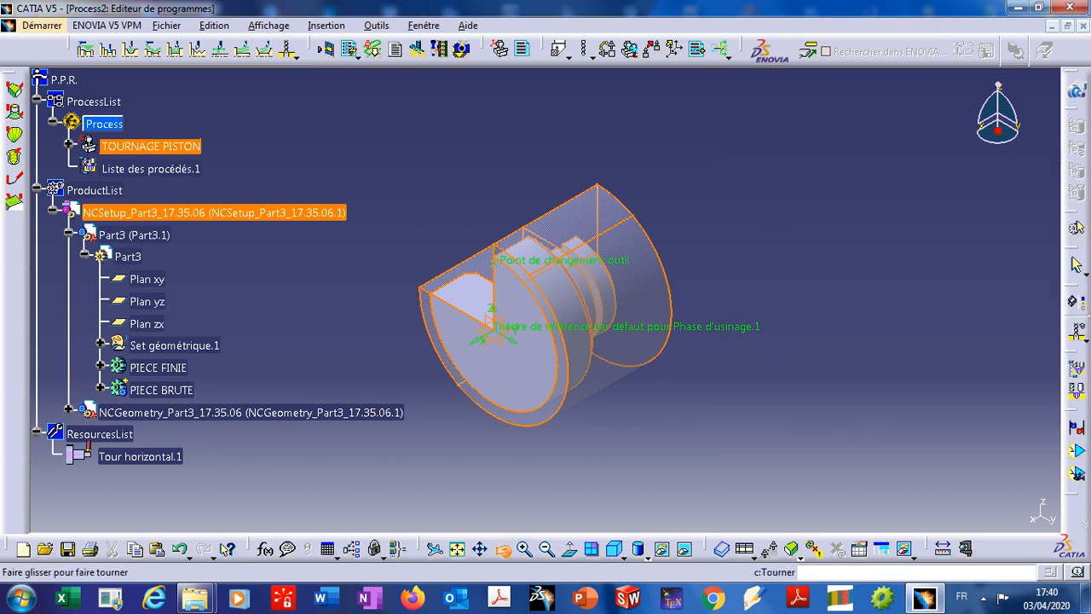
left_click_drag(744, 341, 697, 380)
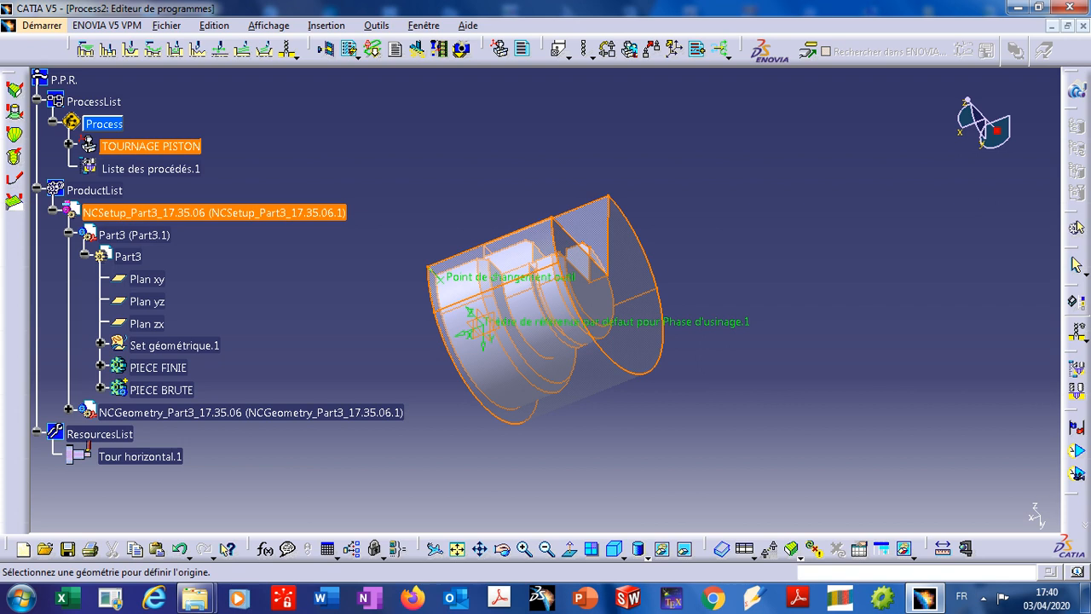
left_click(503, 549)
left_click_drag(503, 359, 544, 458)
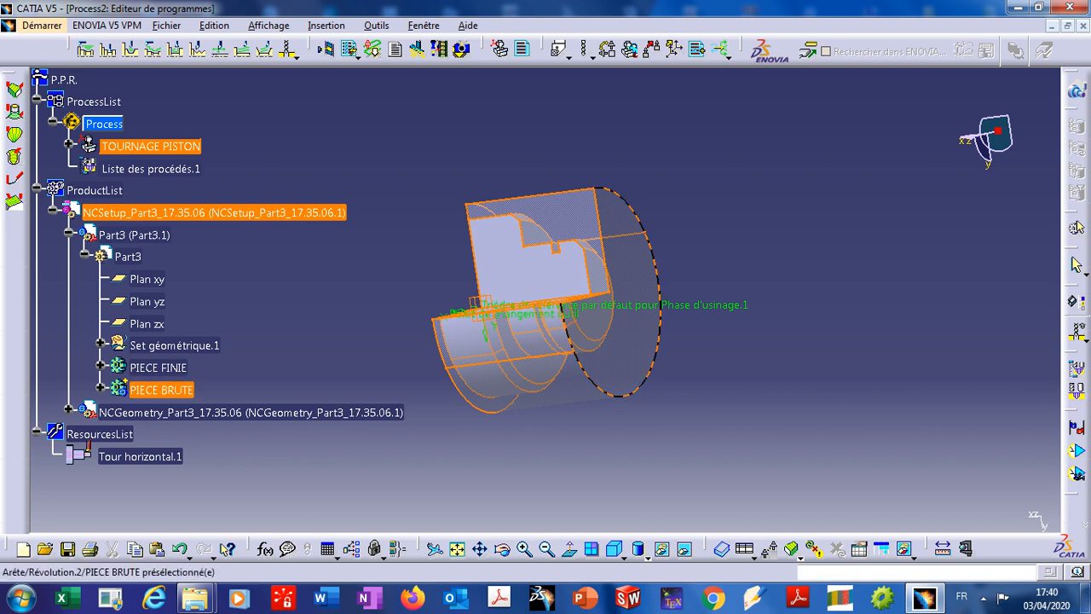
left_click(657, 273)
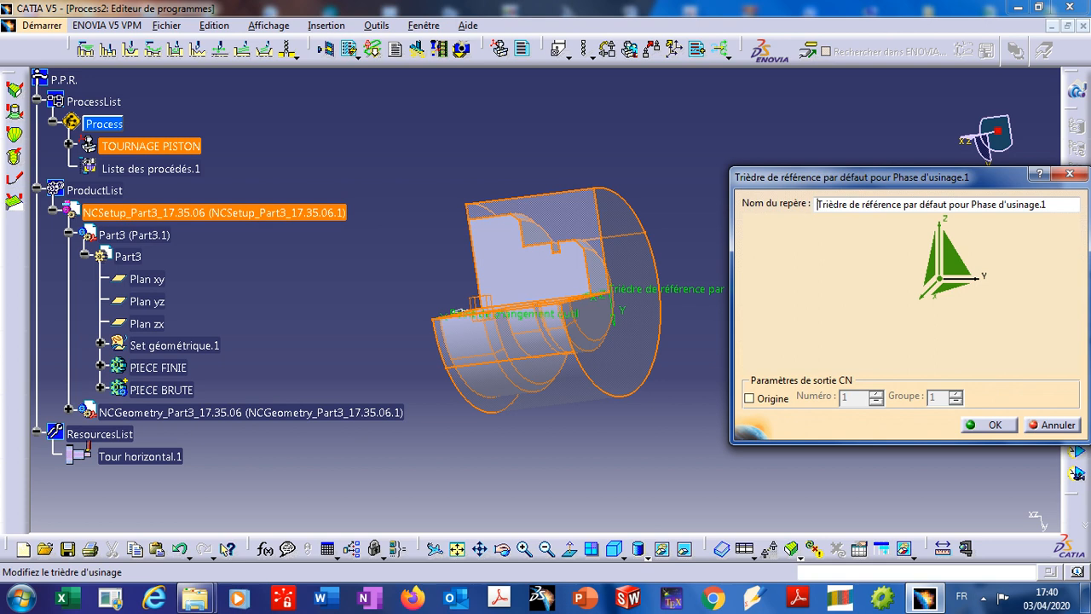
Align the machining axis system's X direction with the radial edge of PIECE BRUTE's small-diameter-side end face, with components 0, -1, 0.
left_click(929, 290)
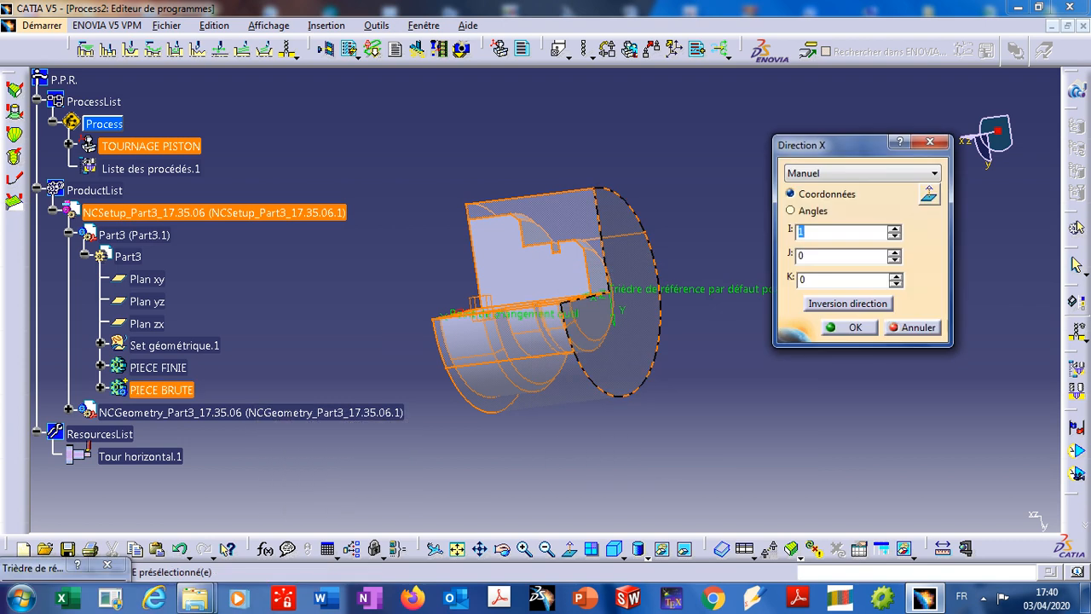
left_click(600, 247)
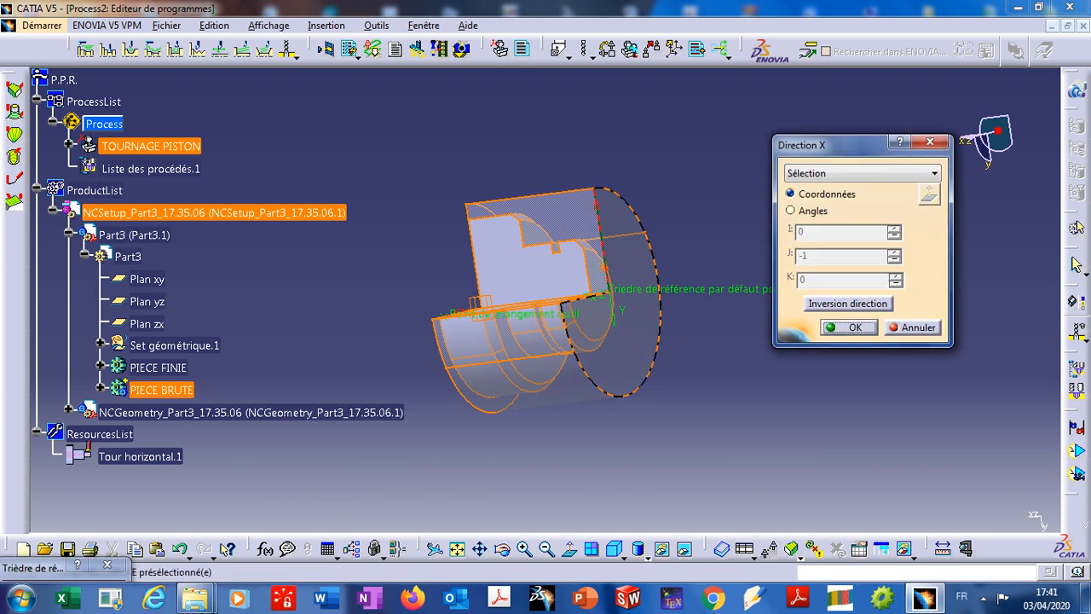
left_click(848, 303)
left_click(848, 304)
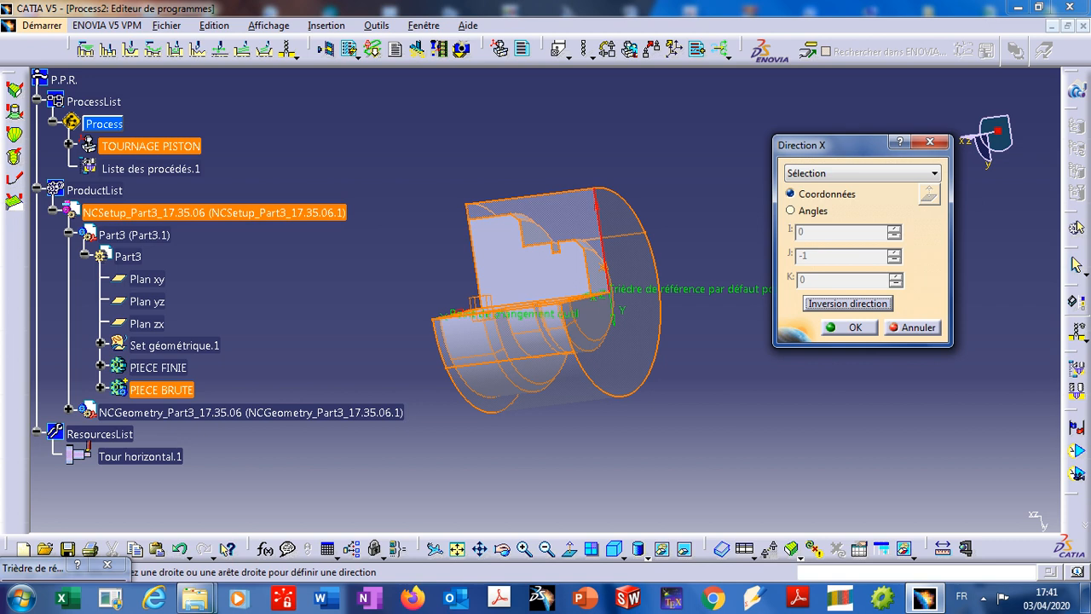
left_click(848, 327)
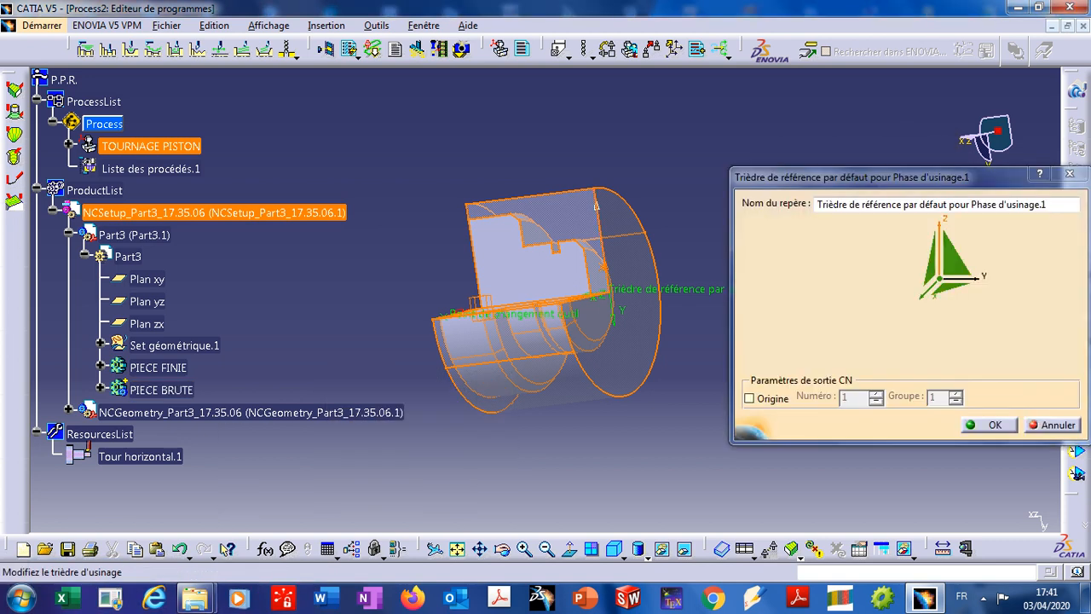
Align the Z direction with the part's revolution axis edge, reverse it to -1, 0, 0, and validate the machining axis system.
left_click(940, 243)
middle_click_drag(596, 205, 606, 224)
left_click(162, 390)
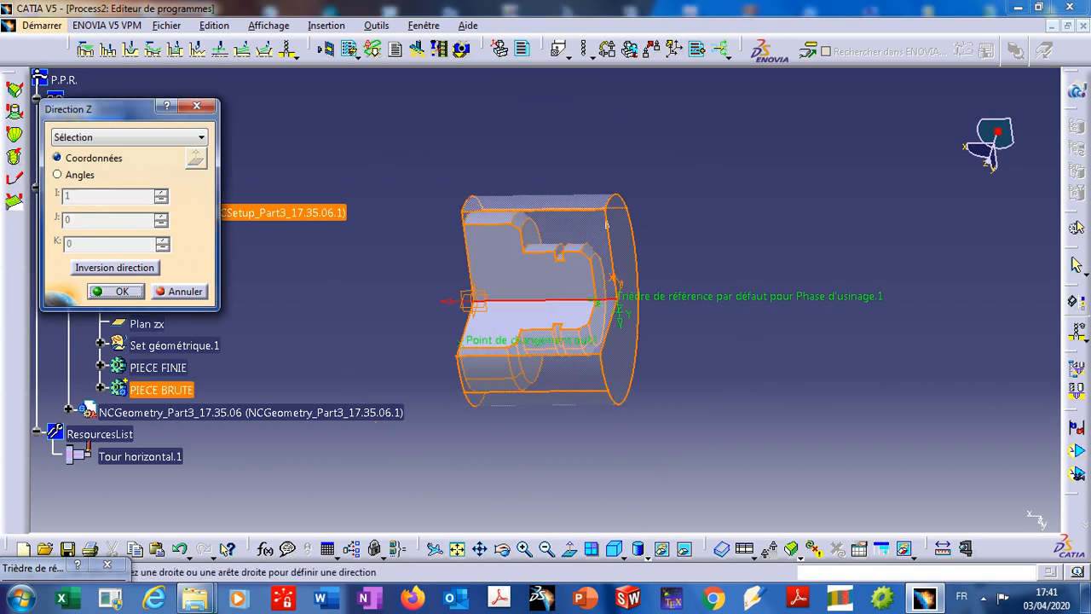
left_click(114, 267)
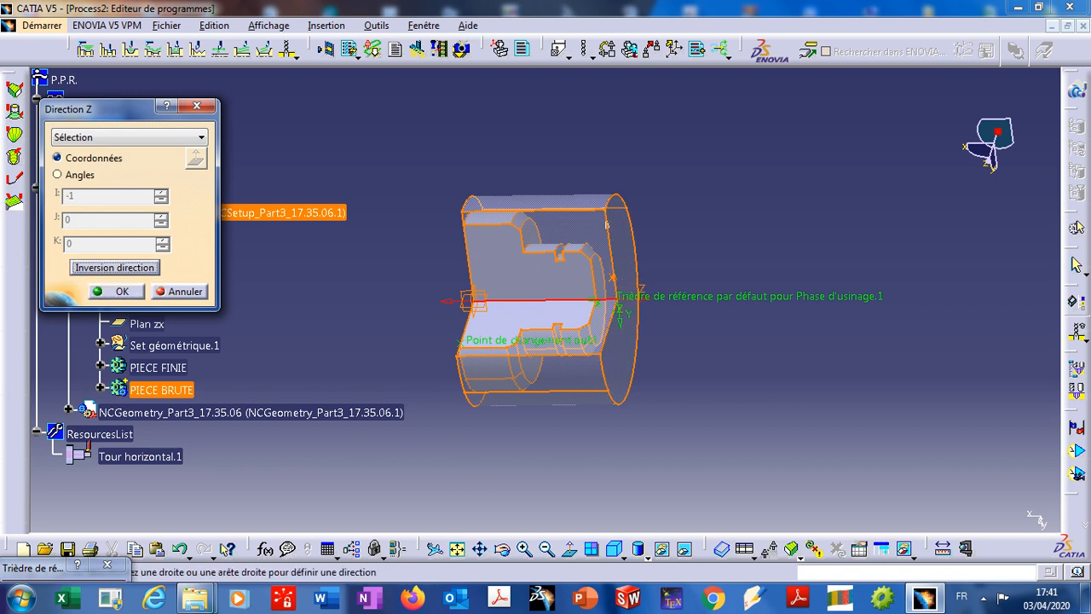
left_click(116, 291)
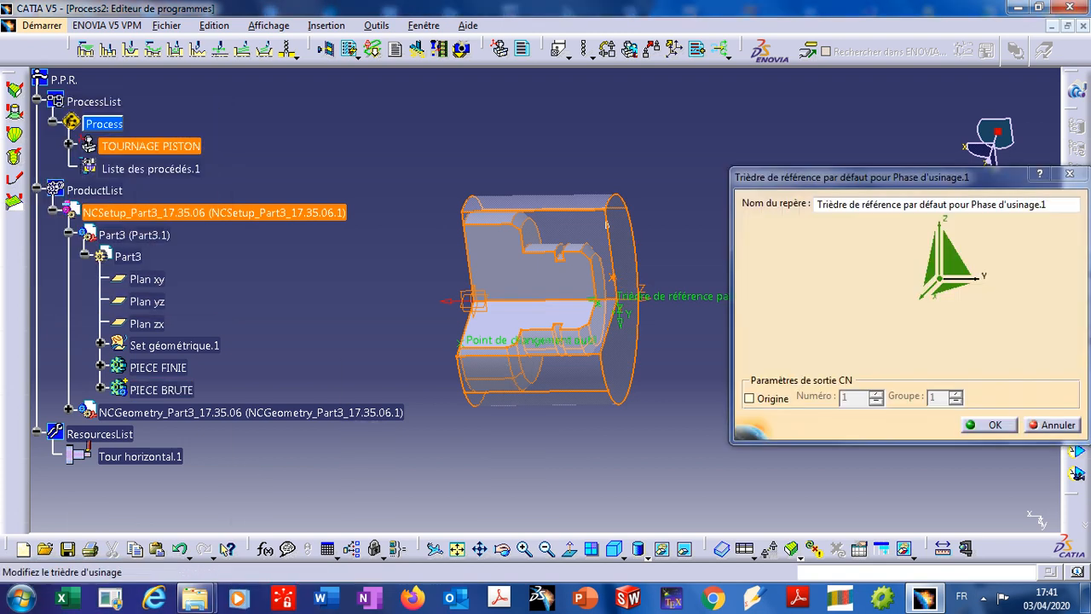
left_click(989, 425)
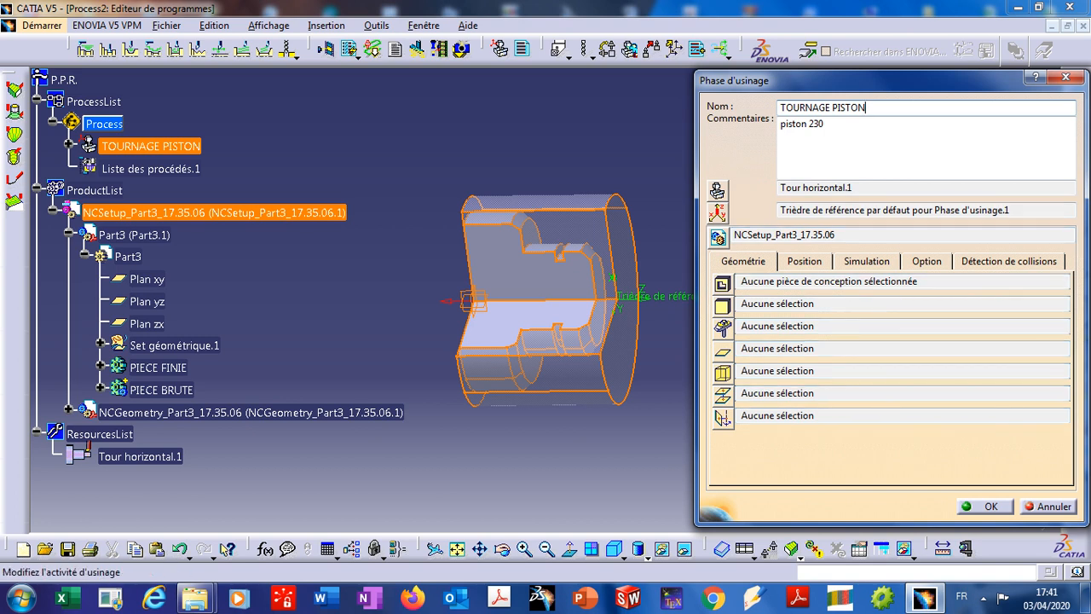
Assign PIECE FINIE as the design part and PIECE BRUTE as the stock of the machining phase, and validate the phase.
left_click(722, 283)
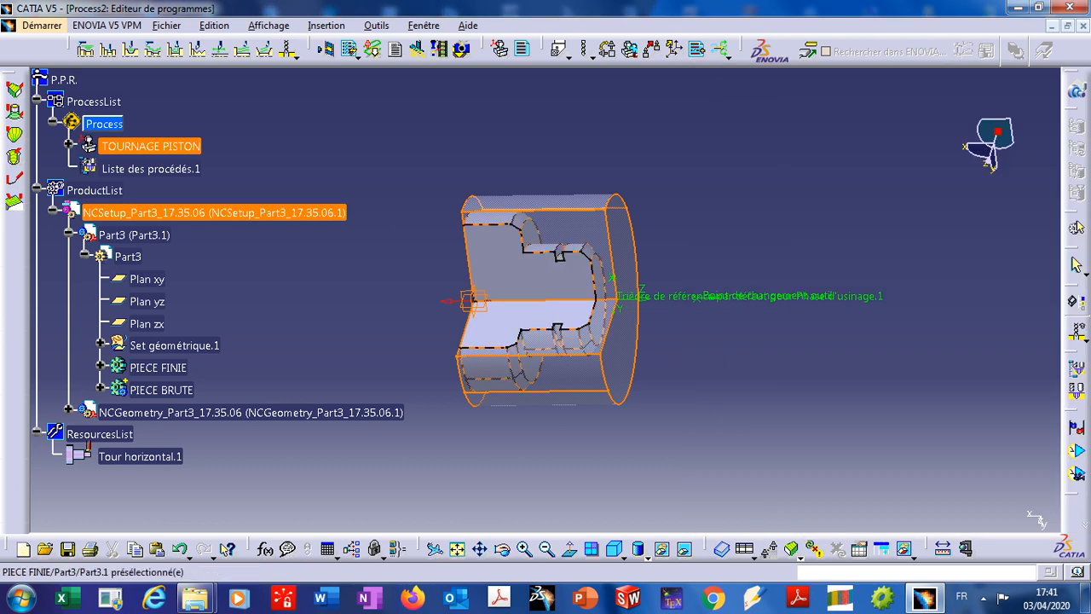
double_click(158, 367)
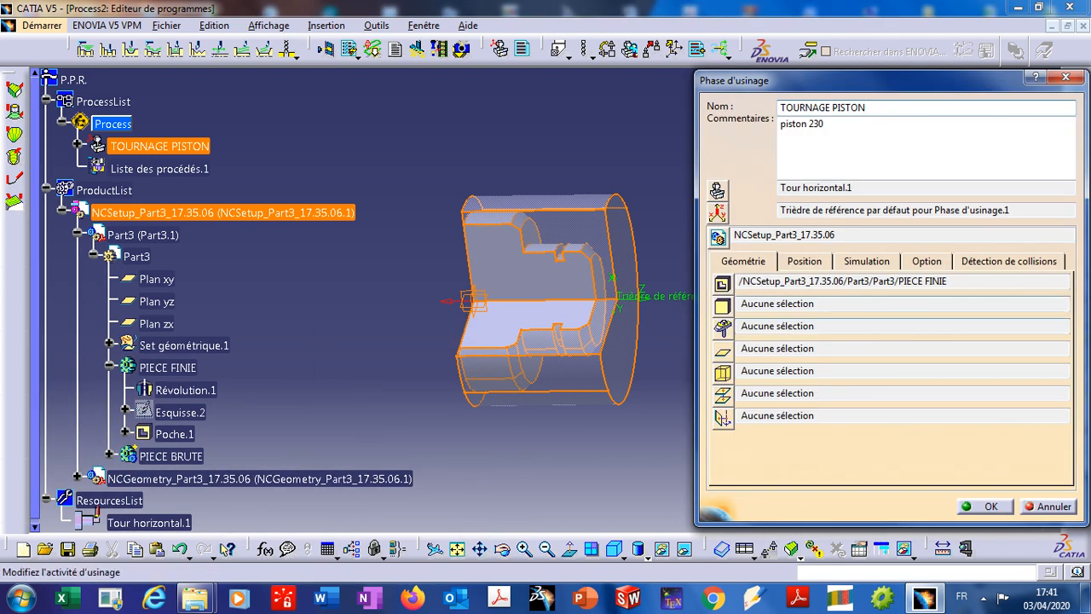
left_click(719, 305)
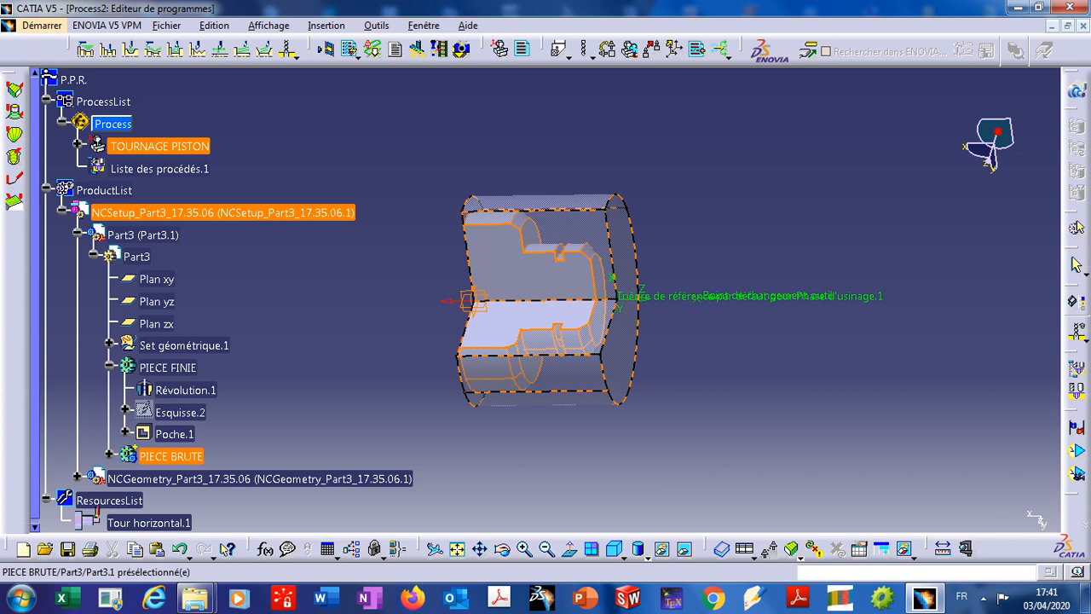
double_click(170, 456)
left_click(984, 506)
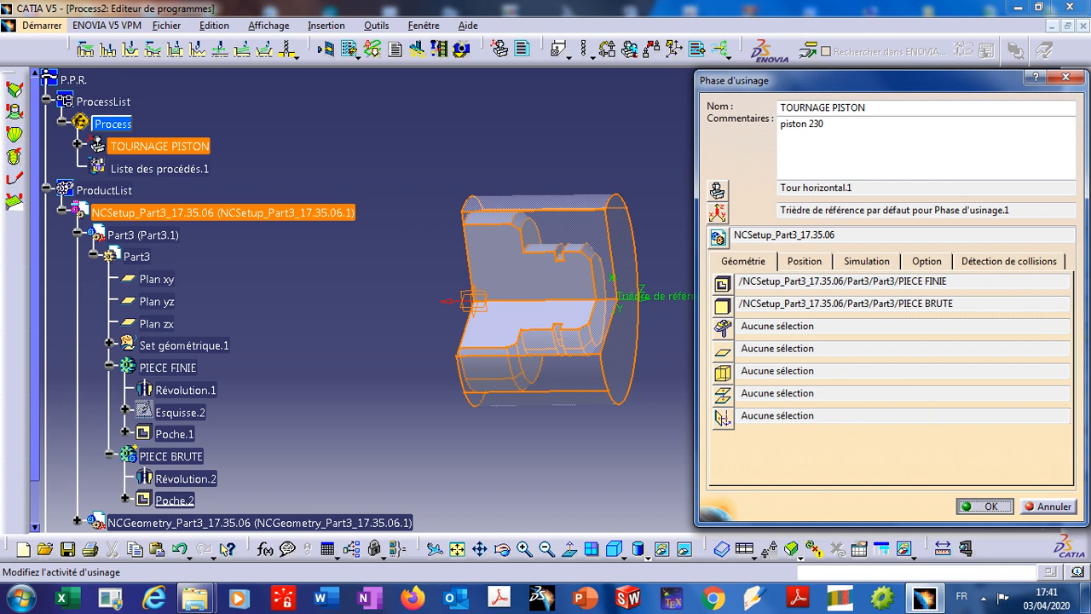
key("Return")
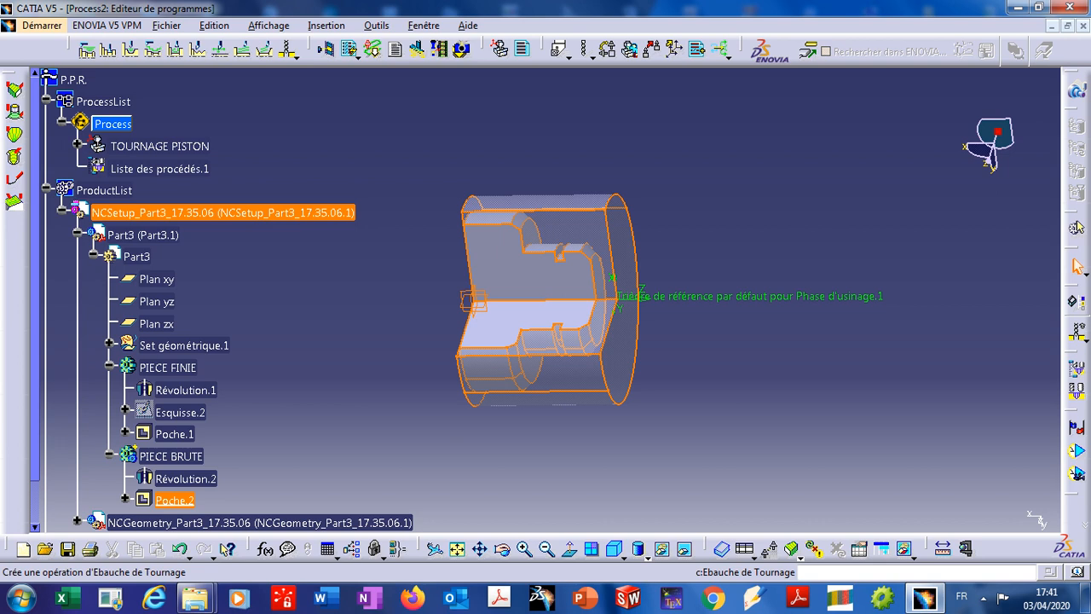
Create a rough turning operation (Ebauche de Tournage) and name it DRESSAGE EN EBAUCHE.
left_click(87, 50)
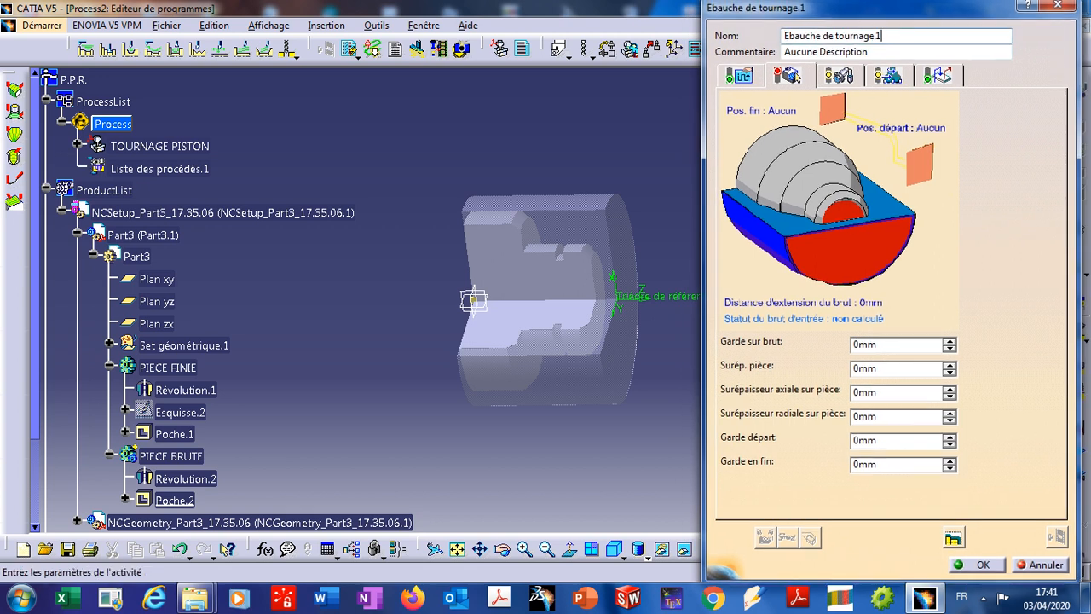
type("DRESSAGE EN E")
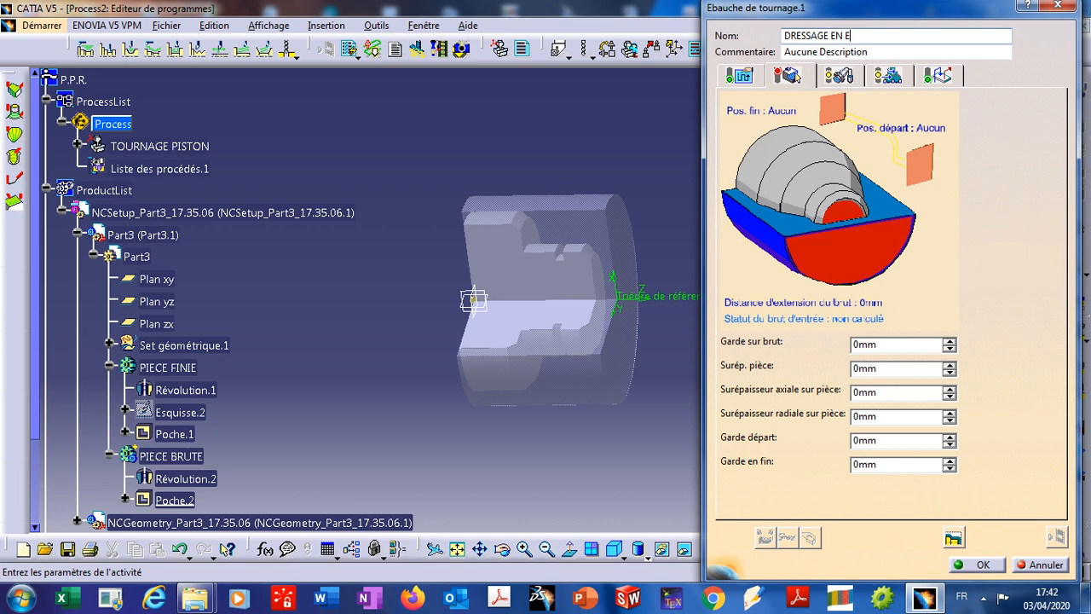
type("BAUCHE")
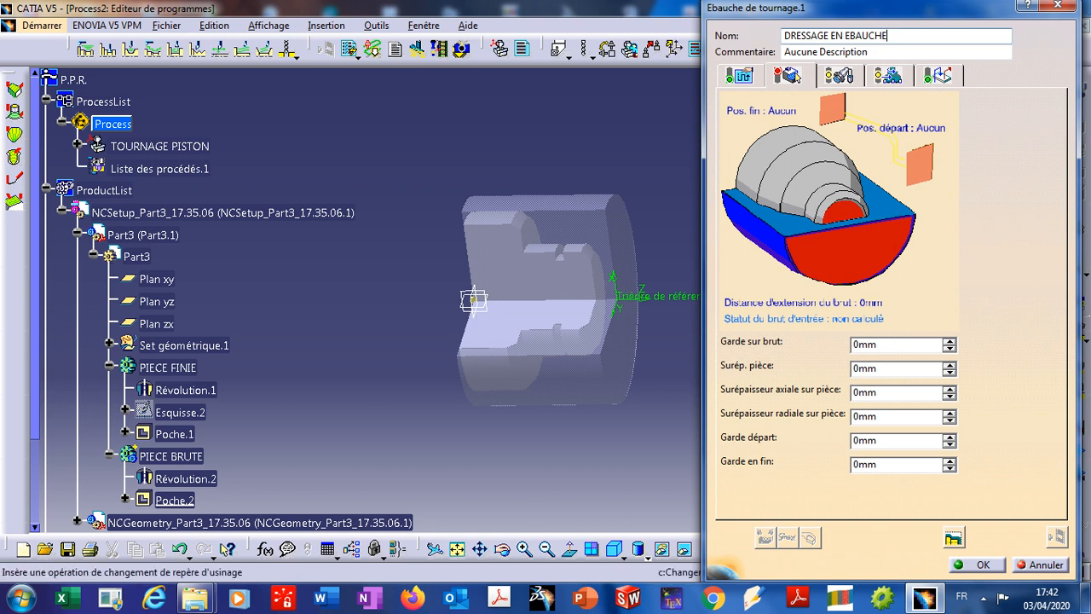
Set the operation's roughing mode to Dressage and accept a maximum depth of cut of 3 mm.
left_click(739, 75)
left_click(981, 305)
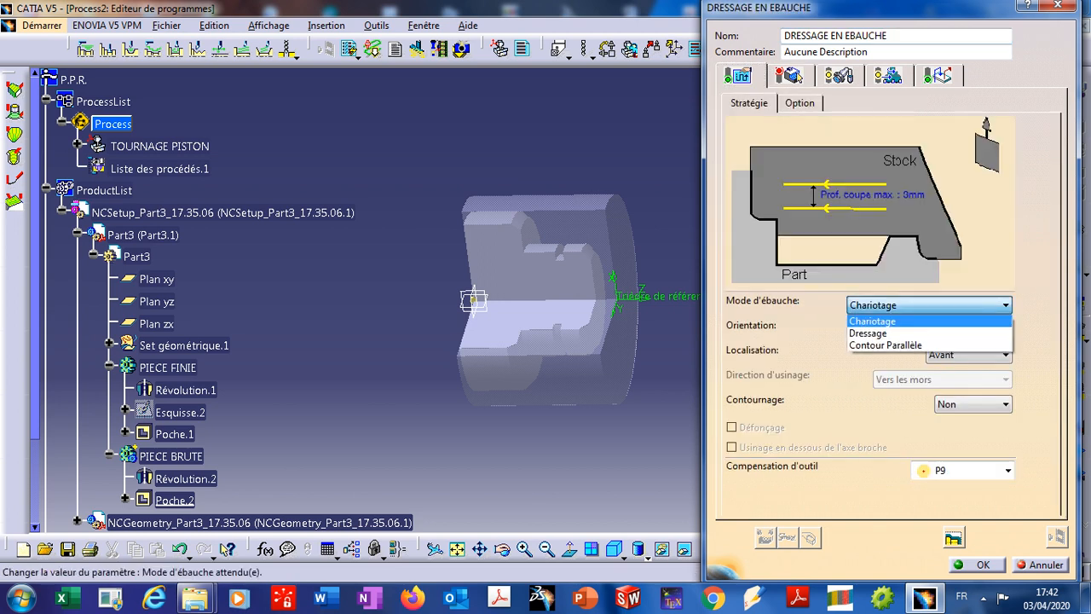
left_click(938, 330)
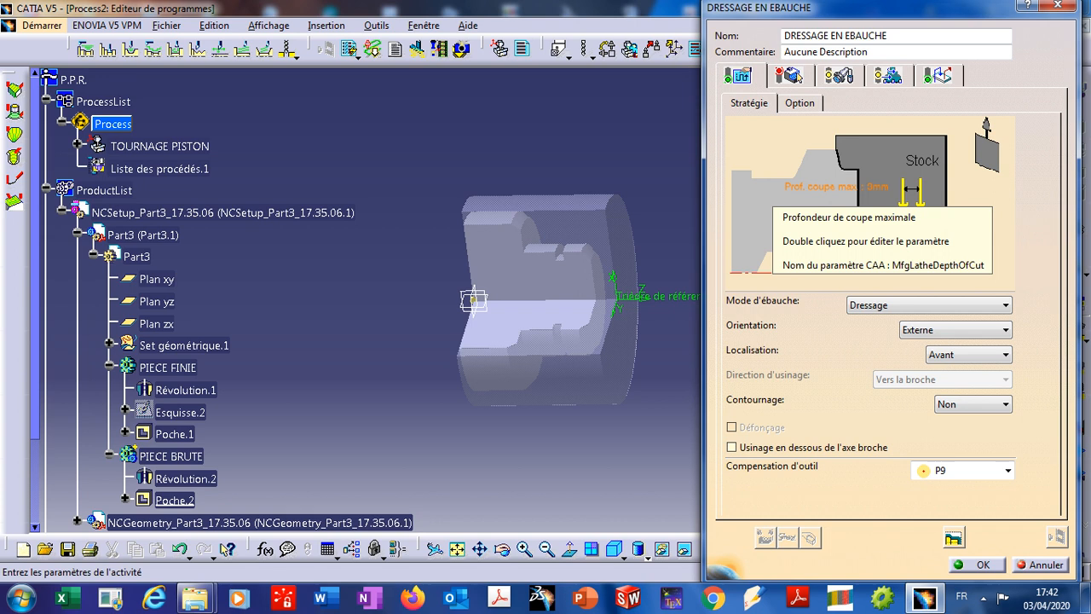
double_click(839, 186)
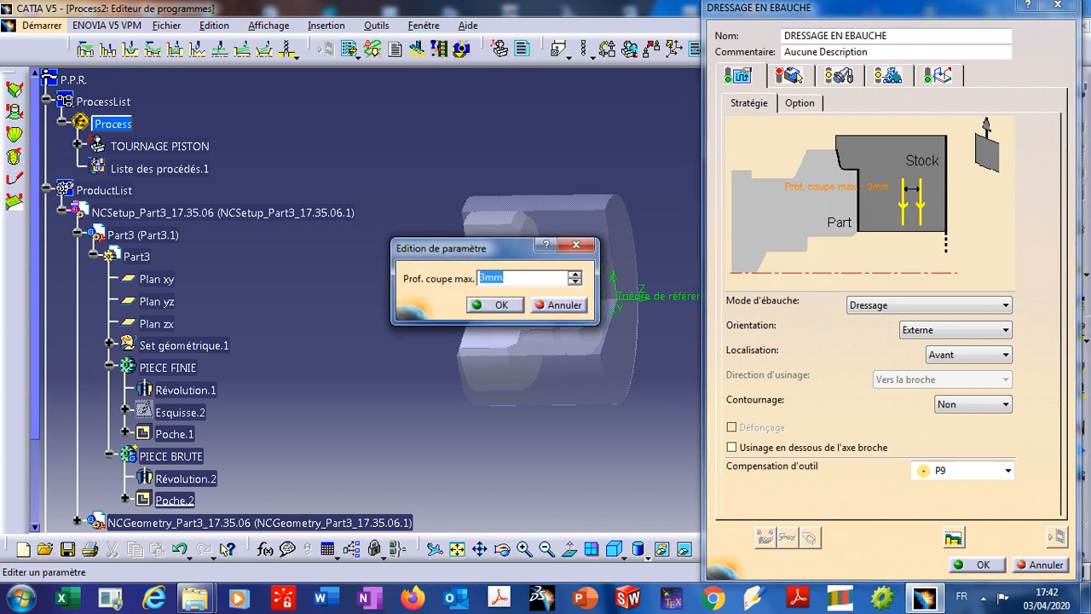
left_click(478, 304)
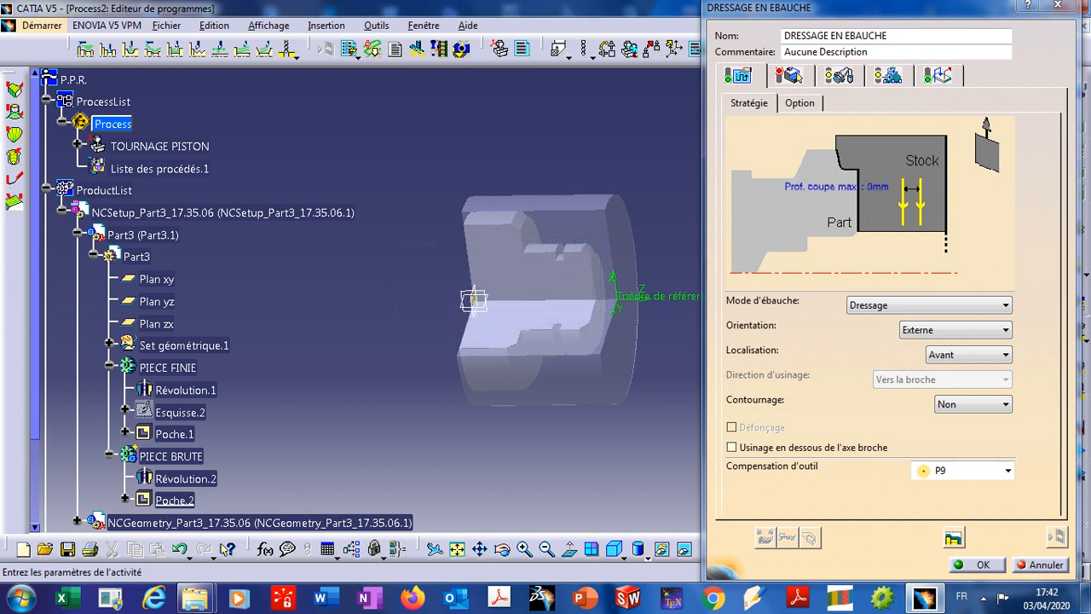
Define the operation's stock element with PIECE BRUTE's radial end-face edge and its part element with PIECE FINIE's radial end-face edge.
left_click(789, 75)
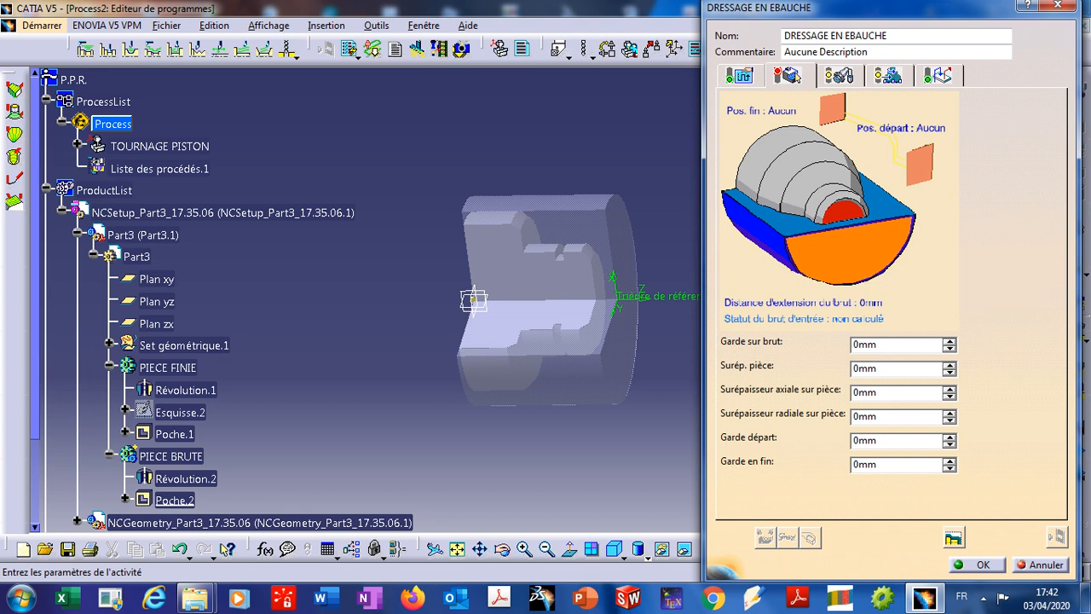
left_click(848, 247)
left_click(610, 248)
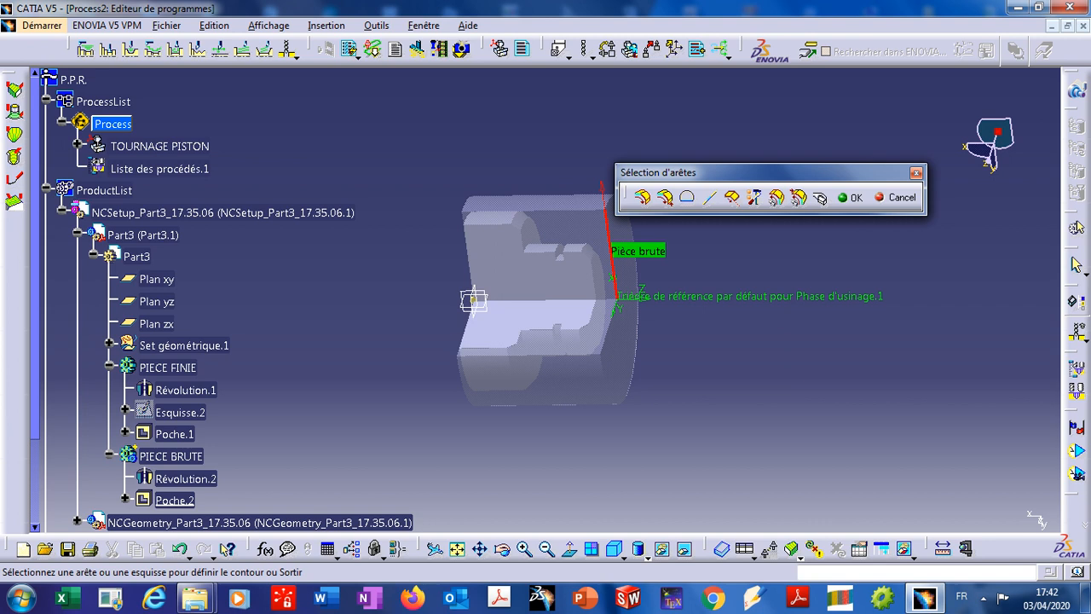
left_click(850, 197)
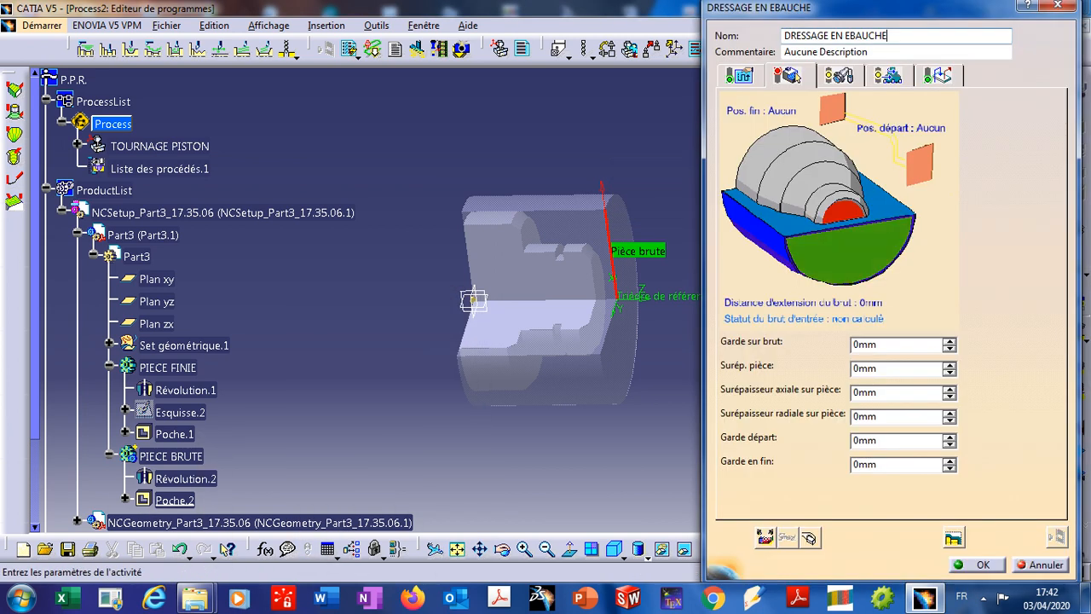
left_click(845, 210)
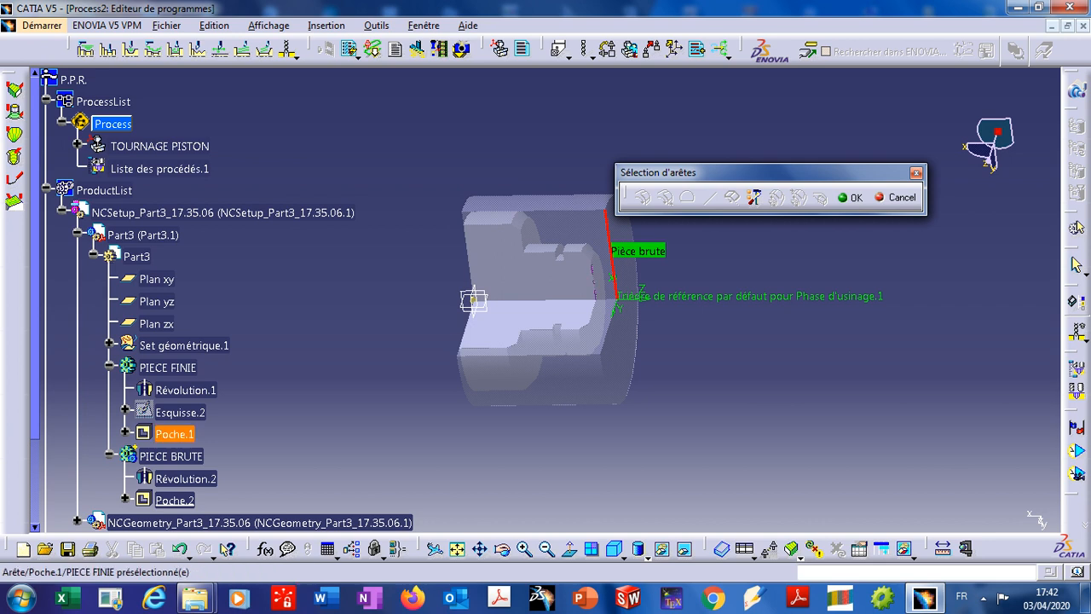
left_click(594, 278)
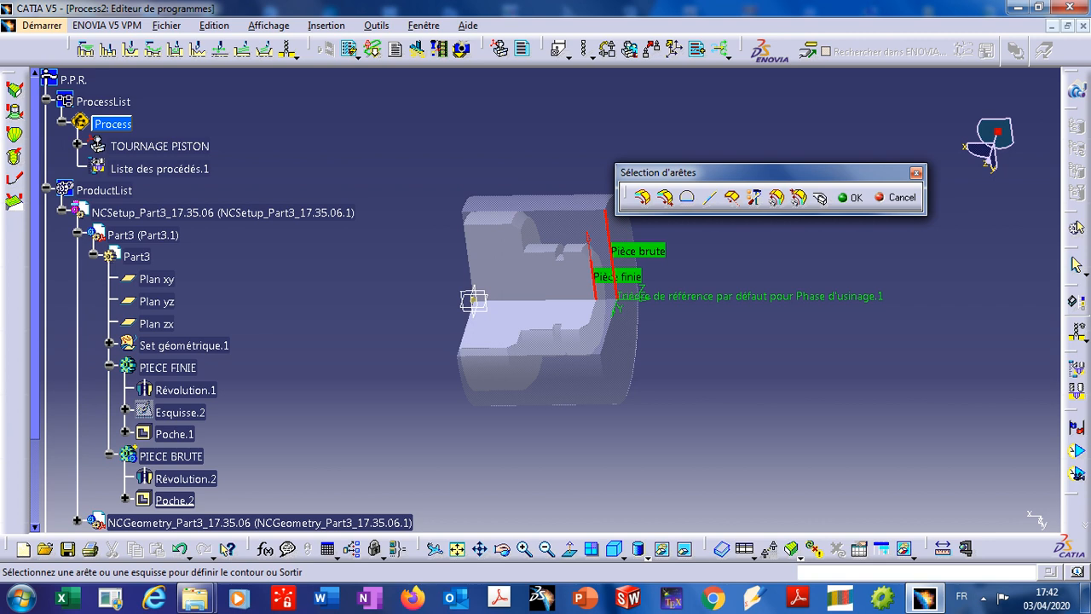
left_click(850, 197)
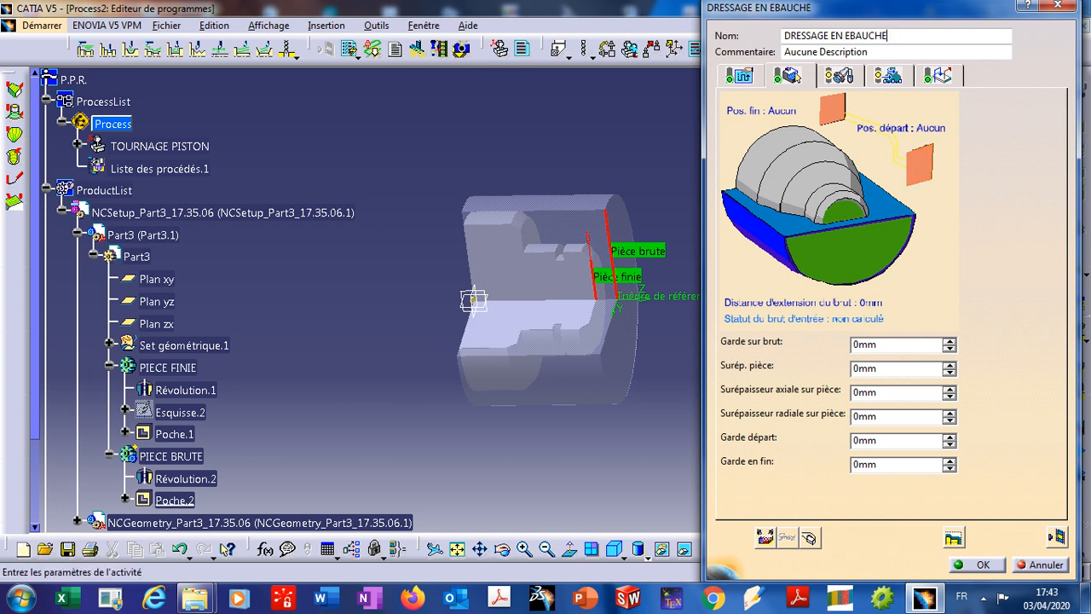
Choose the external insert holder PWLCR2020K04 from the Catalog_Plaquettes_Tournage catalog for the facing operation.
left_click(837, 75)
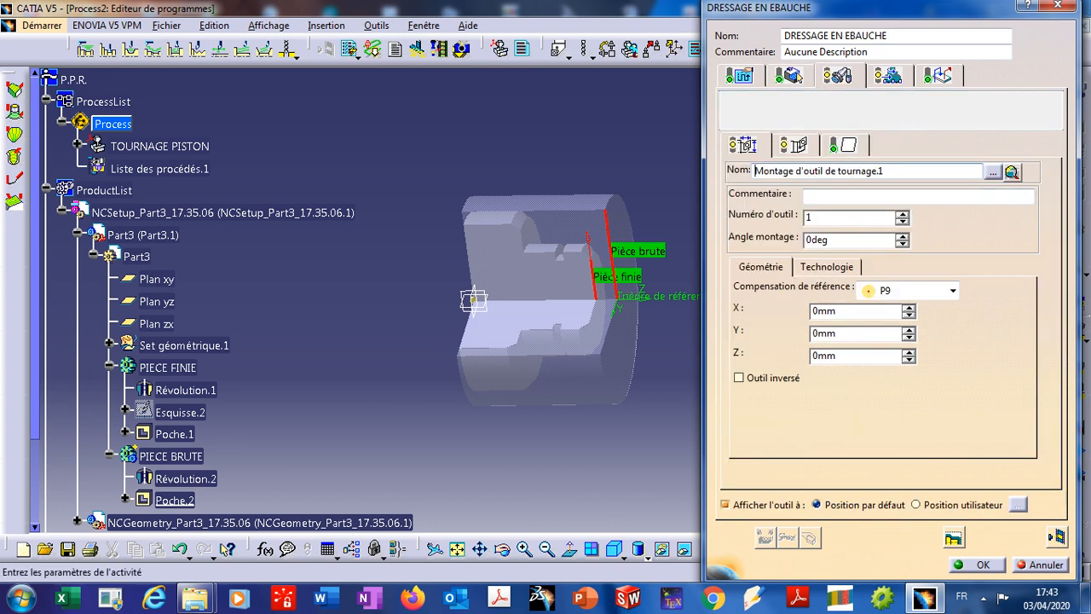
left_click(793, 145)
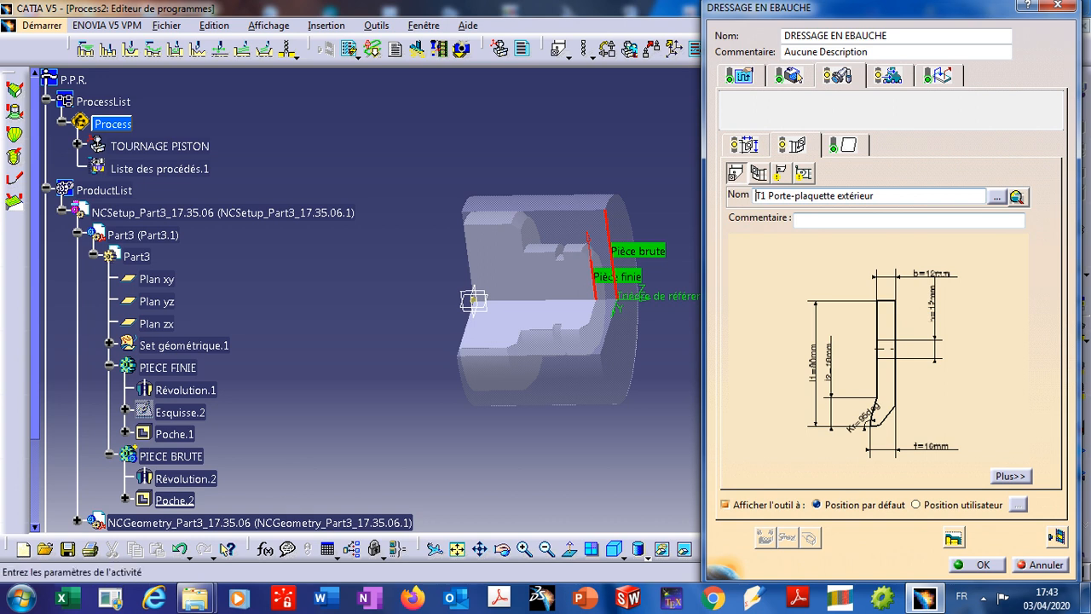
left_click(1016, 197)
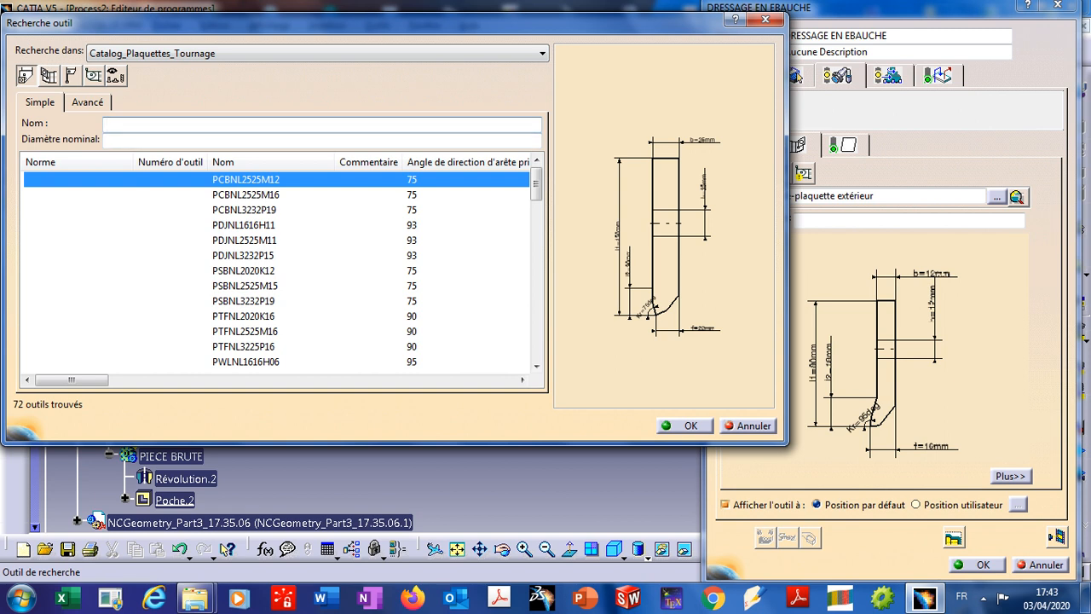
left_click_drag(535, 183, 536, 341)
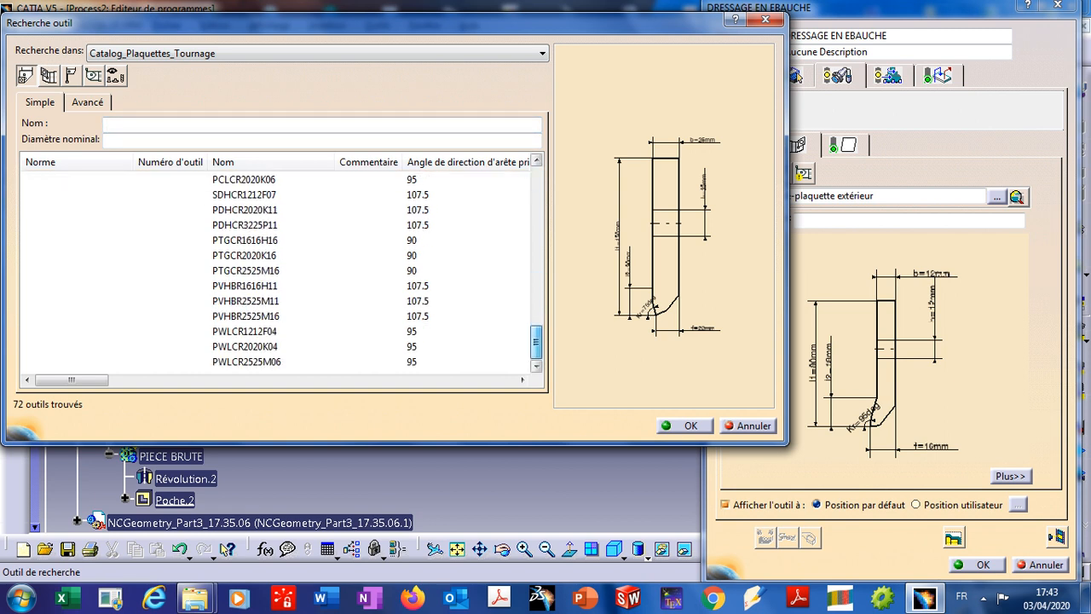
left_click(244, 346)
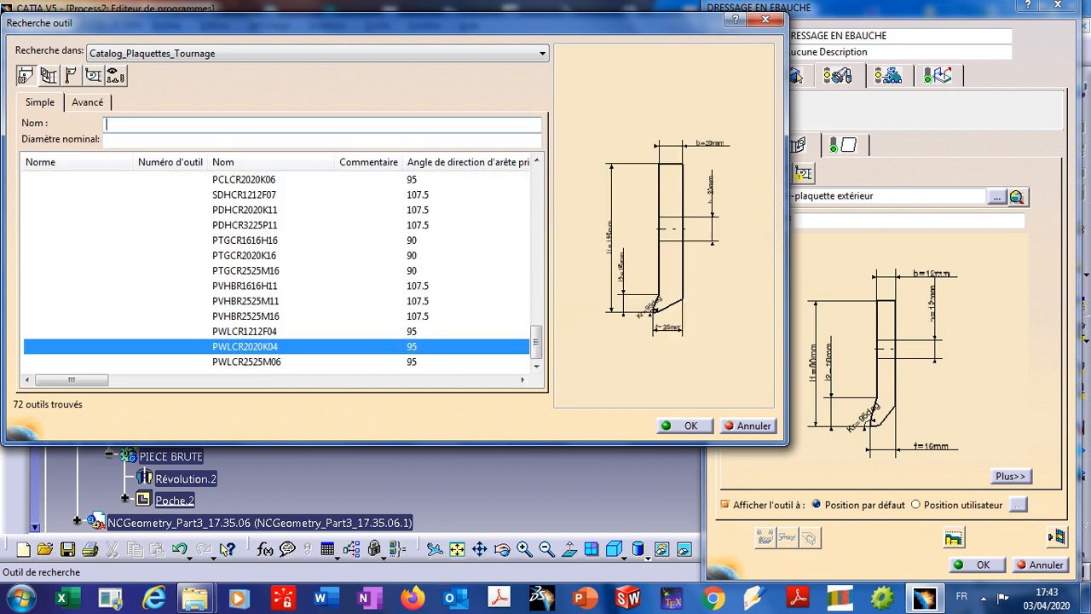
left_click(681, 426)
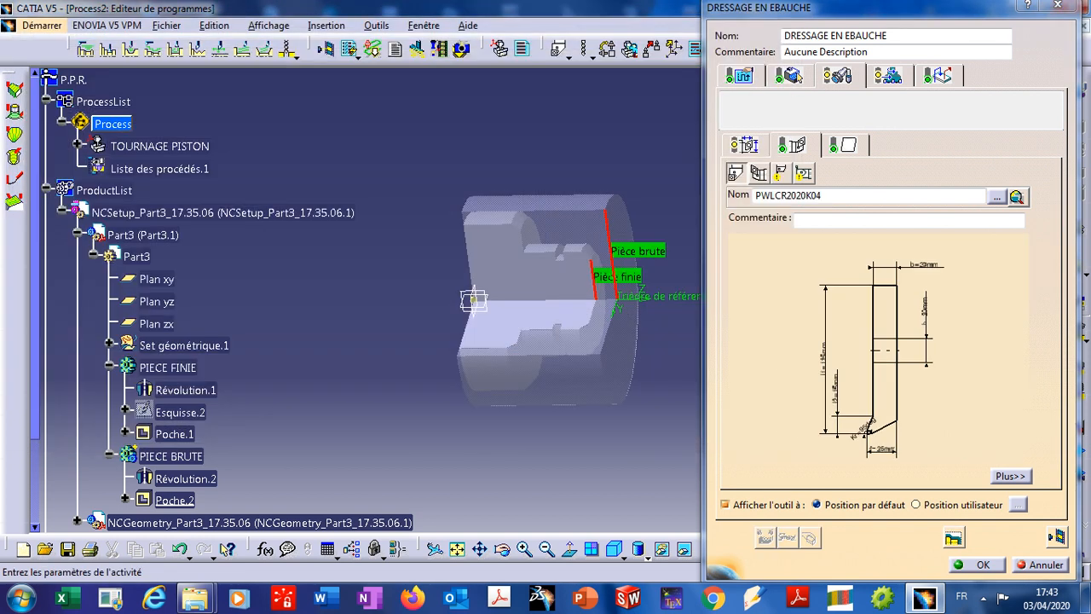
Choose the diamond-shaped insert CNMG090308 from the Catalog_Plaquettes_Tournage catalog for the facing operation.
left_click(842, 145)
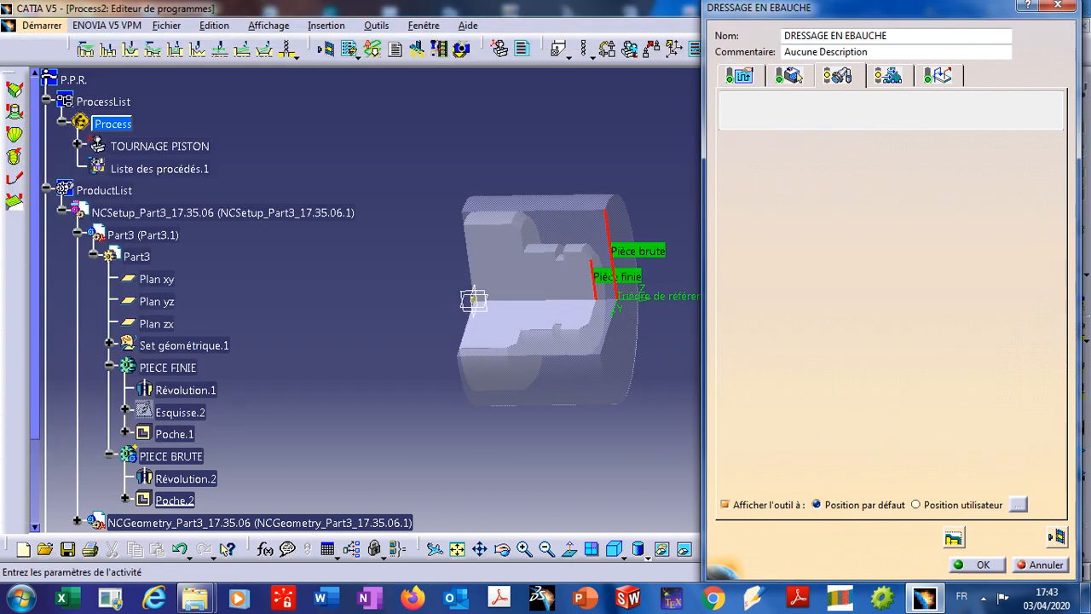
left_click(1014, 196)
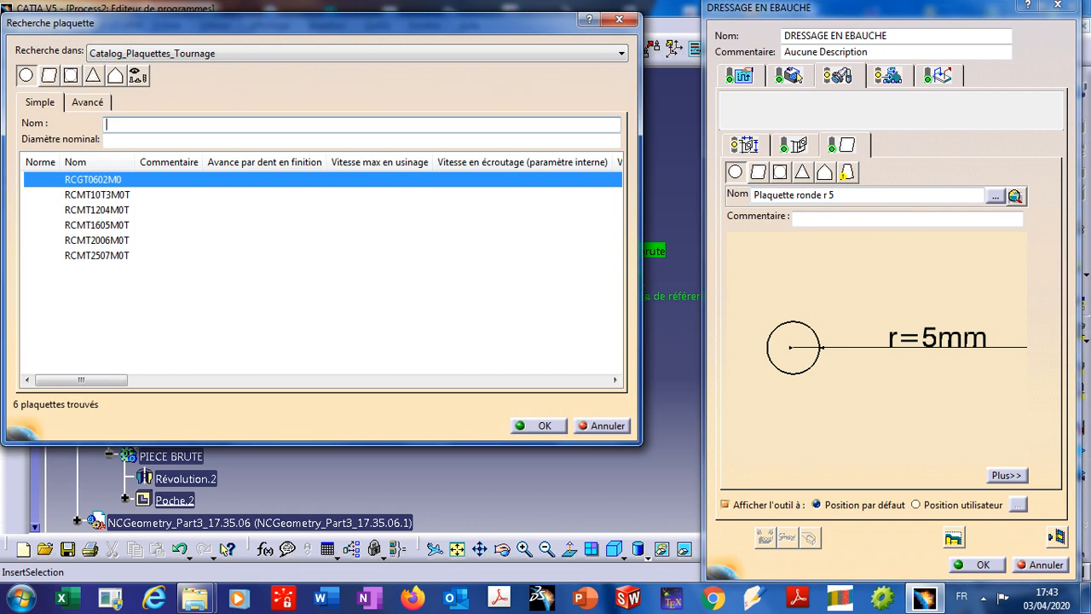
left_click(96, 194)
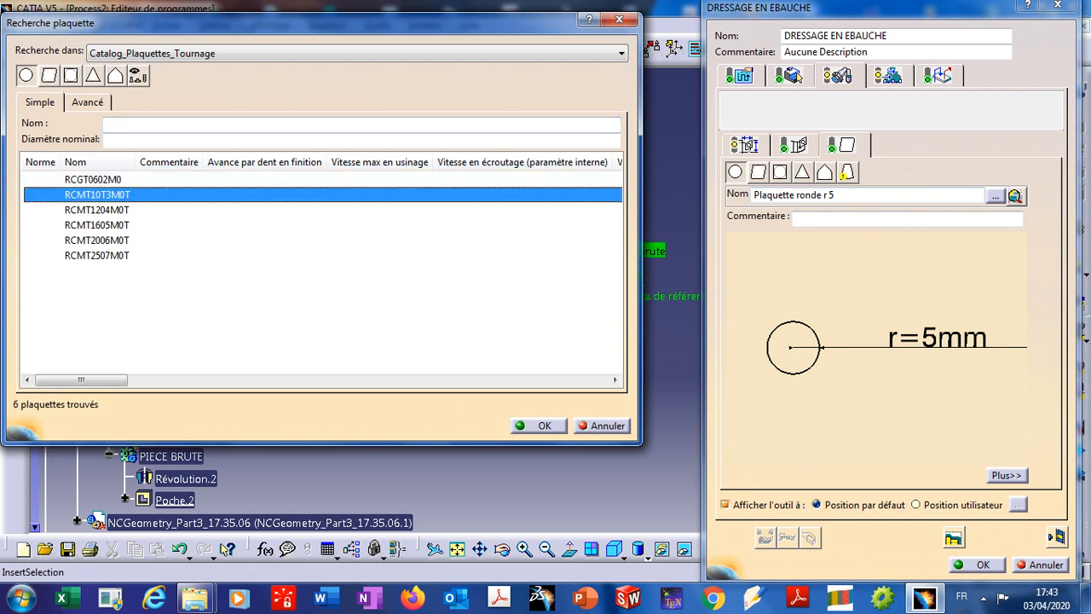
left_click(49, 75)
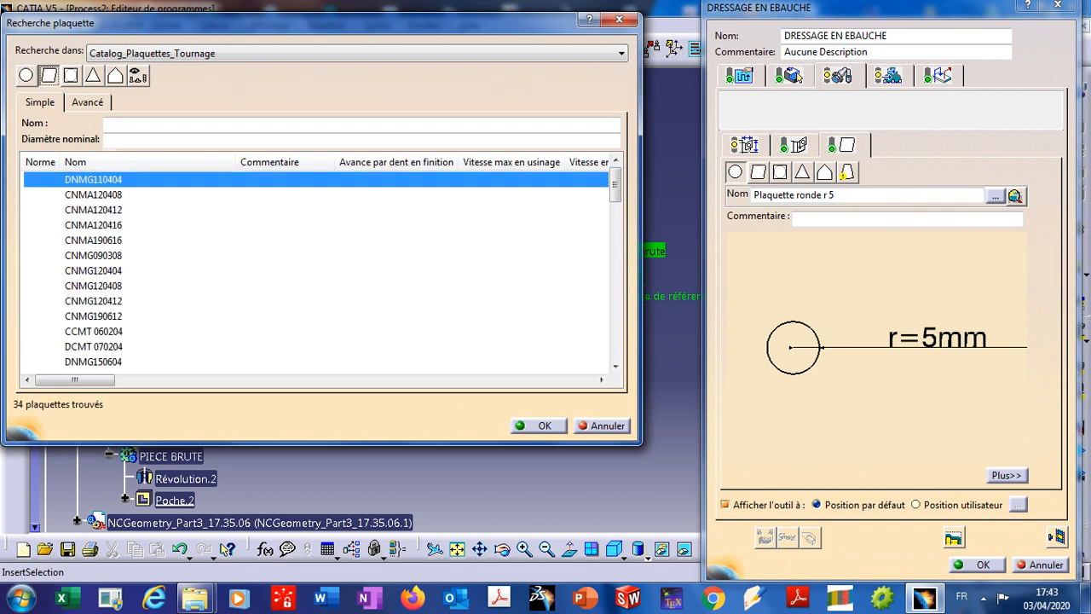
left_click(93, 255)
left_click(539, 426)
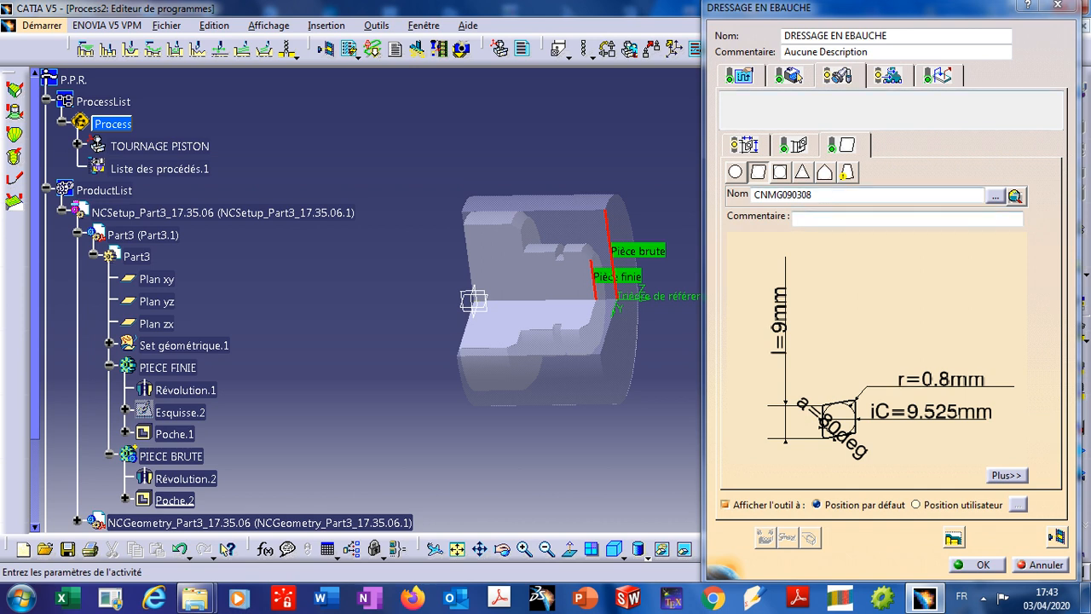
Review the feed, spindle speed and macro settings, keep automatic feed calculation enabled, and validate the facing operation.
left_click(887, 75)
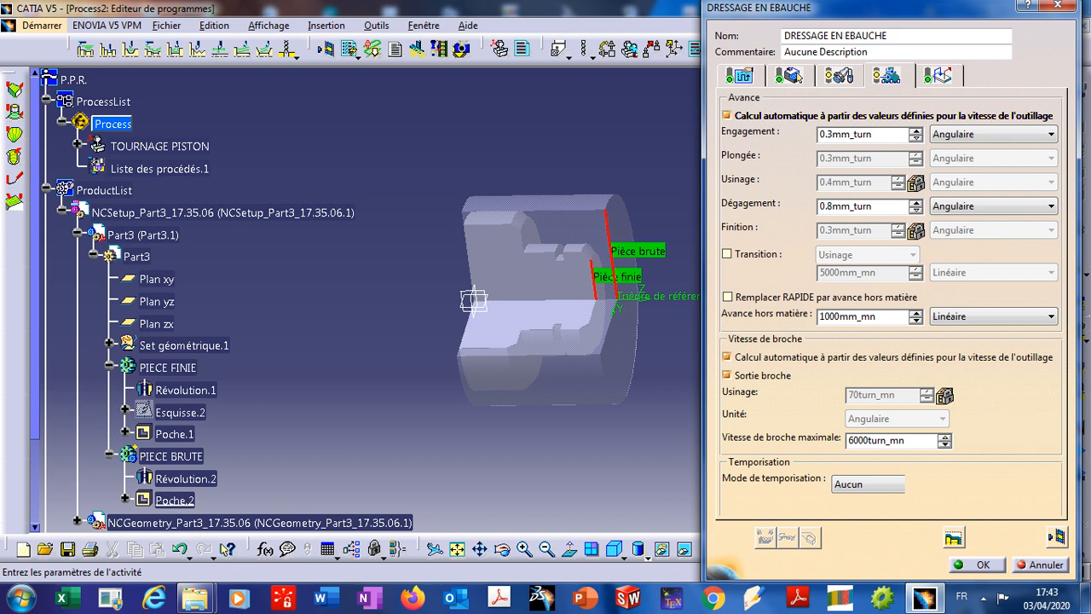
left_click(727, 115)
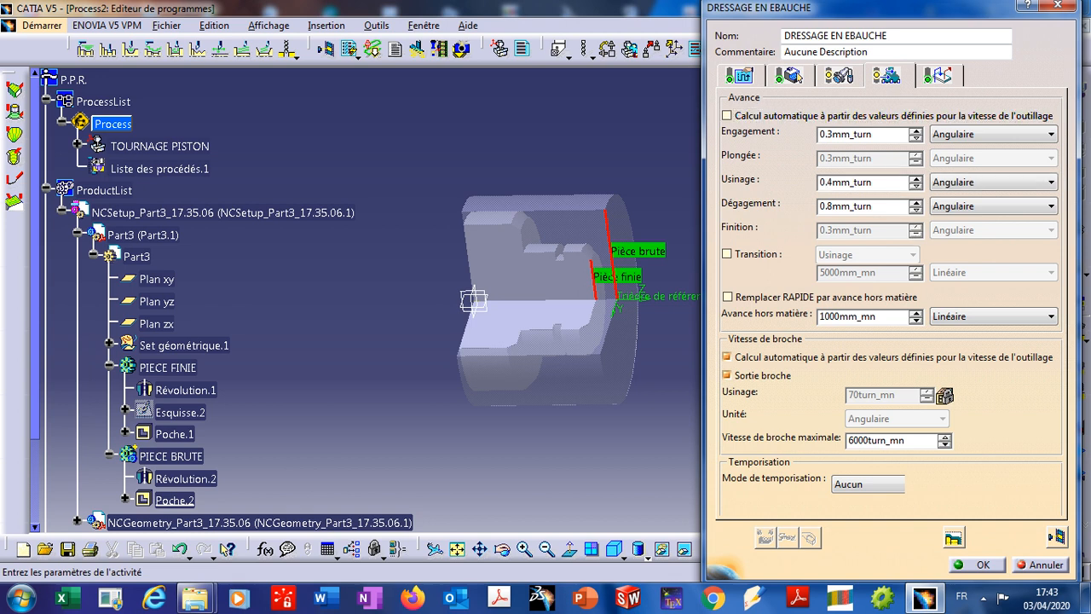
left_click(727, 115)
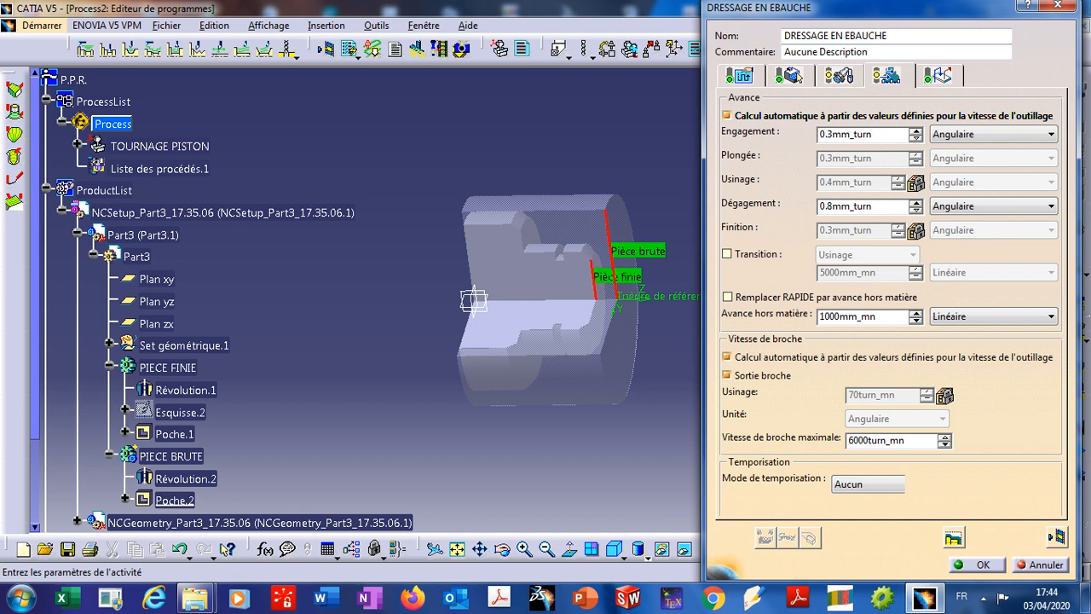
left_click(938, 75)
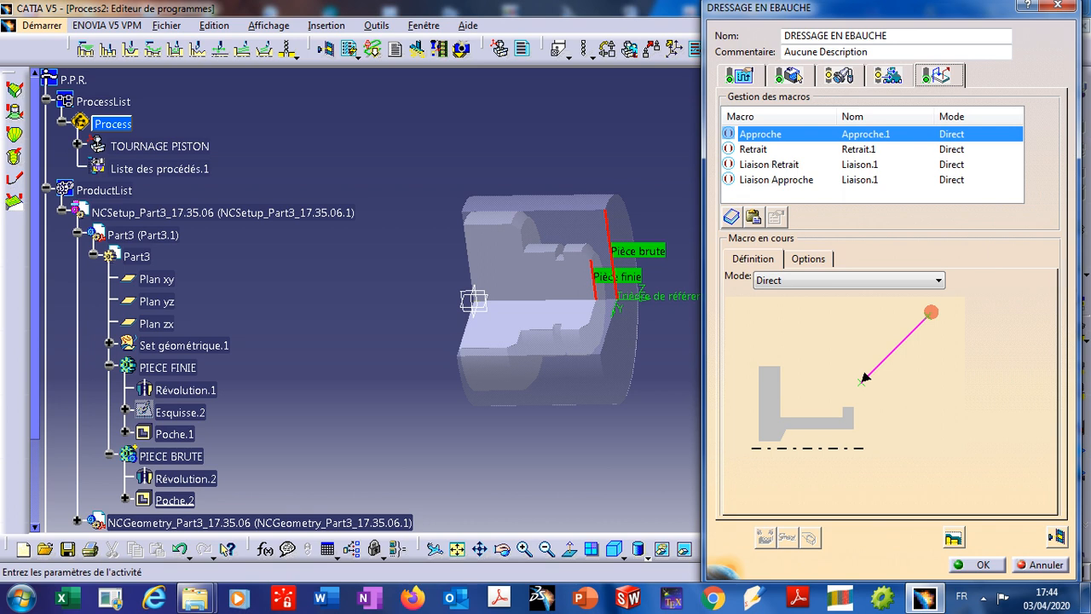
left_click(974, 565)
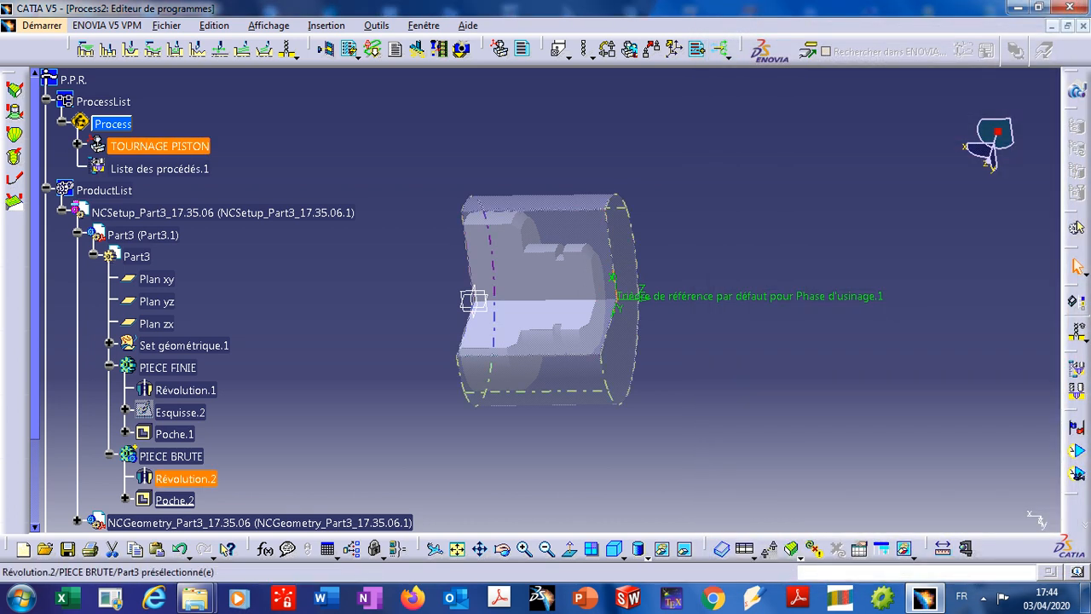
Activate Part3 for part editing and define a reference point by coordinates from the default origin, with X at -201 mm and Y at -1 mm.
double_click(170, 456)
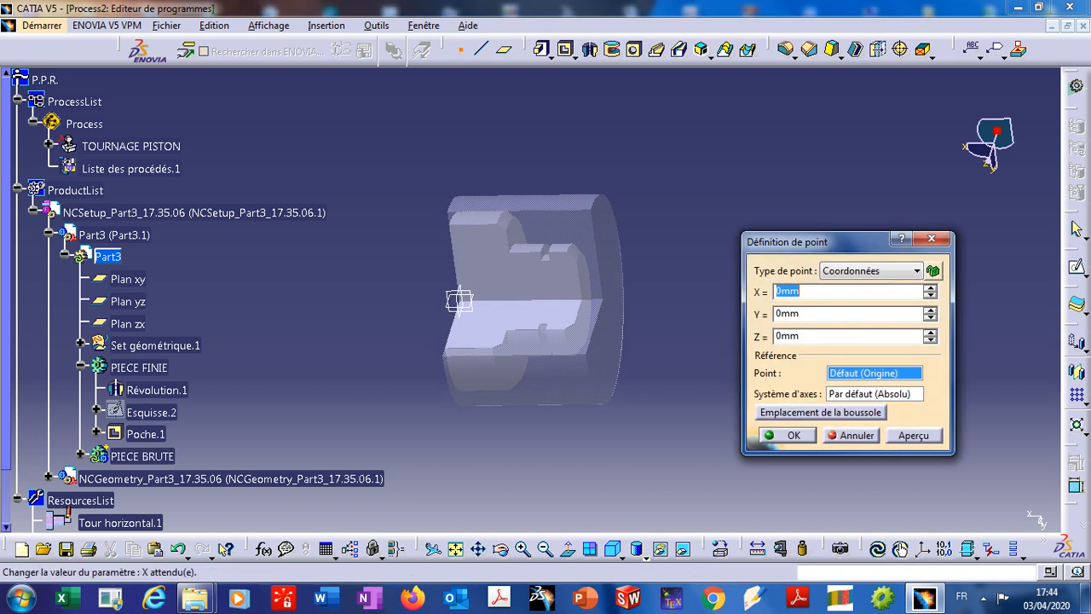
key("Down")
key("Down")
key("Down")
key("Down")
key("Down")
key("Down")
key("Down")
key("Down")
key("Down")
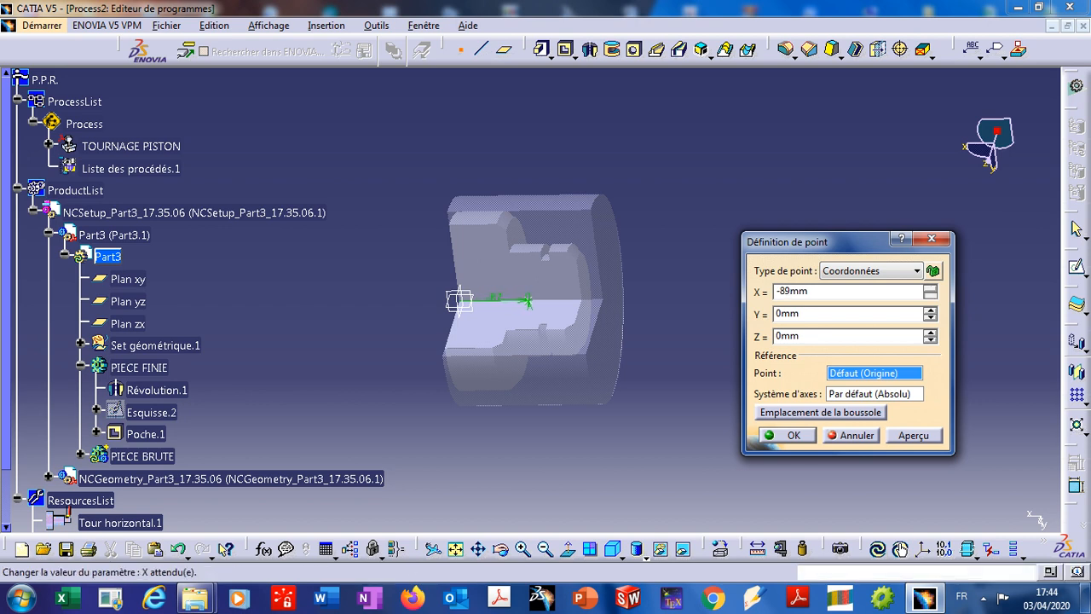
key("Down")
key("Down")
key("Down")
key("Down")
key("Down")
key("Down")
key("Down")
key("Down")
key("Down")
key("Down")
key("Down")
key("Down")
key("Down")
key("Down")
key("Down")
key("Down")
key("Down")
key("Down")
key("Down")
key("Down")
key("Down")
key("Down")
key("Down")
key("Down")
key("Down")
key("Down")
key("Down")
key("Down")
key("Down")
key("Down")
key("Down")
key("Down")
key("Down")
key("Down")
key("Down")
key("Down")
key("Down")
key("Down")
key("Down")
key("Down")
key("Down")
key("Down")
left_click(930, 318)
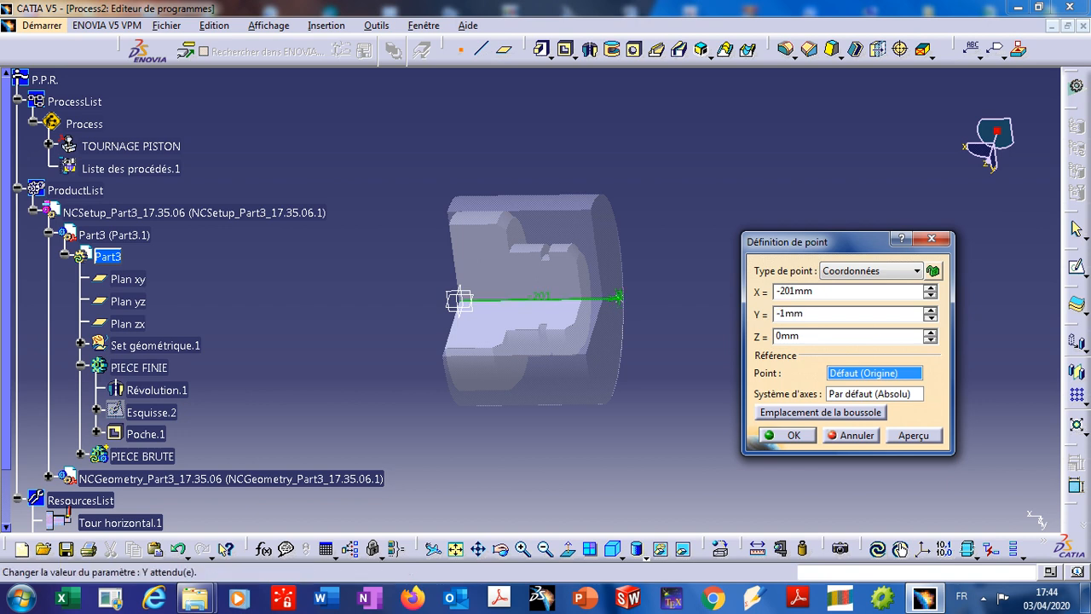
Set the reference point's Y coordinate to -146 mm.
key("Down")
key("Down")
key("Down")
key("Down")
key("Down")
key("Down")
key("Down")
key("Down")
key("Down")
key("Down")
key("Down")
key("Down")
key("Down")
key("Down")
key("Down")
key("Down")
key("Down")
key("Down")
key("Down")
key("Down")
key("Down")
key("Down")
key("Down")
key("Down")
key("Down")
key("Down")
key("Down")
key("Down")
key("Down")
key("Down")
key("Down")
key("Down")
key("Down")
key("Down")
key("Down")
key("Down")
key("Down")
key("Down")
key("Down")
key("Down")
key("Down")
key("Down")
key("Down")
key("Down")
key("Down")
key("Down")
key("Down")
key("Down")
key("Down")
key("Down")
key("Down")
key("Down")
key("Down")
key("Down")
key("Down")
key("Down")
key("Down")
key("Down")
key("Down")
key("Down")
key("Down")
key("Down")
key("Down")
key("Down")
key("Down")
key("Down")
key("Down")
key("Down")
key("Down")
key("Down")
key("Down")
key("Down")
key("Down")
key("Down")
key("Down")
key("Down")
key("Down")
key("Down")
key("Down")
key("Down")
key("Down")
key("Down")
key("Down")
key("Down")
key("Down")
key("Down")
key("Down")
key("Down")
key("Down")
key("Down")
key("Down")
key("Down")
key("Down")
key("Down")
key("Down")
key("Down")
key("Down")
key("Down")
key("Down")
key("Down")
key("Down")
key("Down")
key("Down")
key("Down")
key("Down")
key("Down")
key("Down")
key("Down")
key("Down")
key("Down")
key("Down")
key("Down")
key("Down")
key("Down")
key("Down")
key("Down")
key("Down")
key("Down")
key("Down")
key("Down")
key("Down")
key("Down")
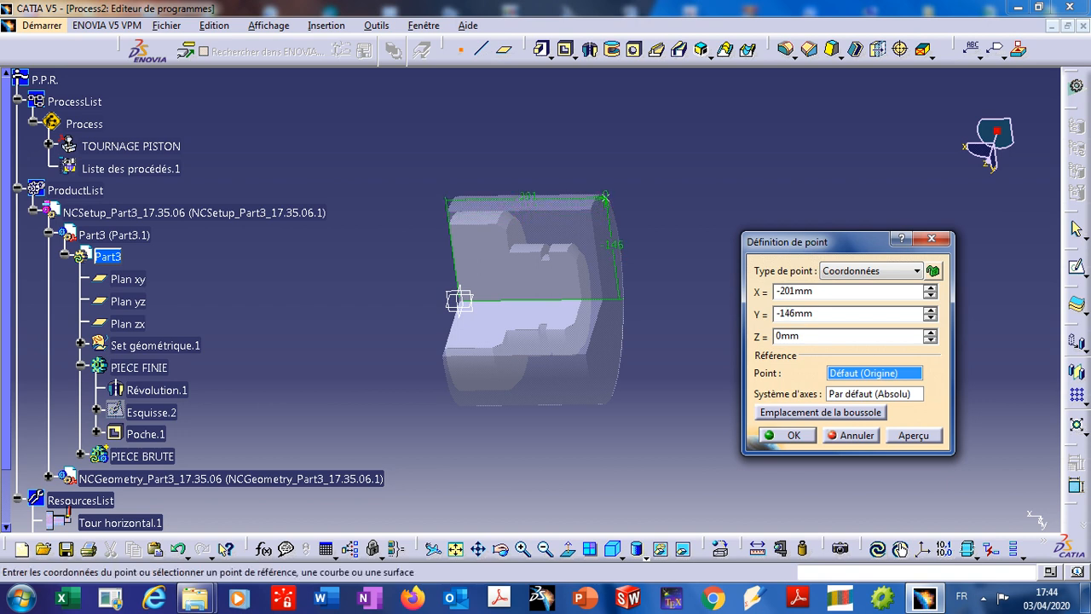
Set the reference point's Z coordinate to -19 mm and validate the point definition.
key("Down")
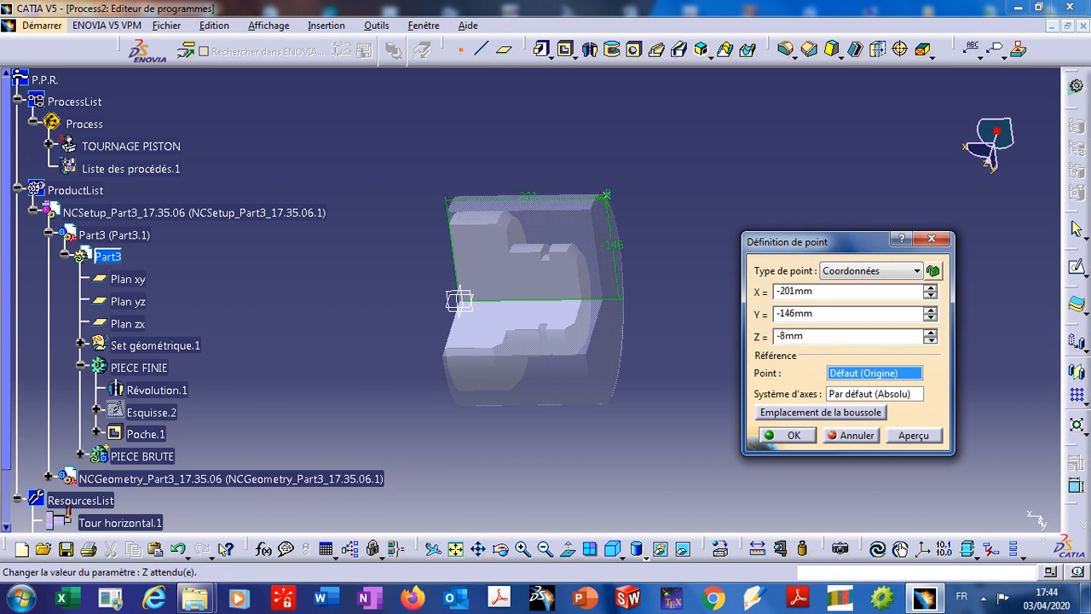
key("Down")
key("Down")
key("Down")
key("Down")
key("Down")
key("Down")
key("Down")
key("Down")
key("Down")
key("Down")
key("Down")
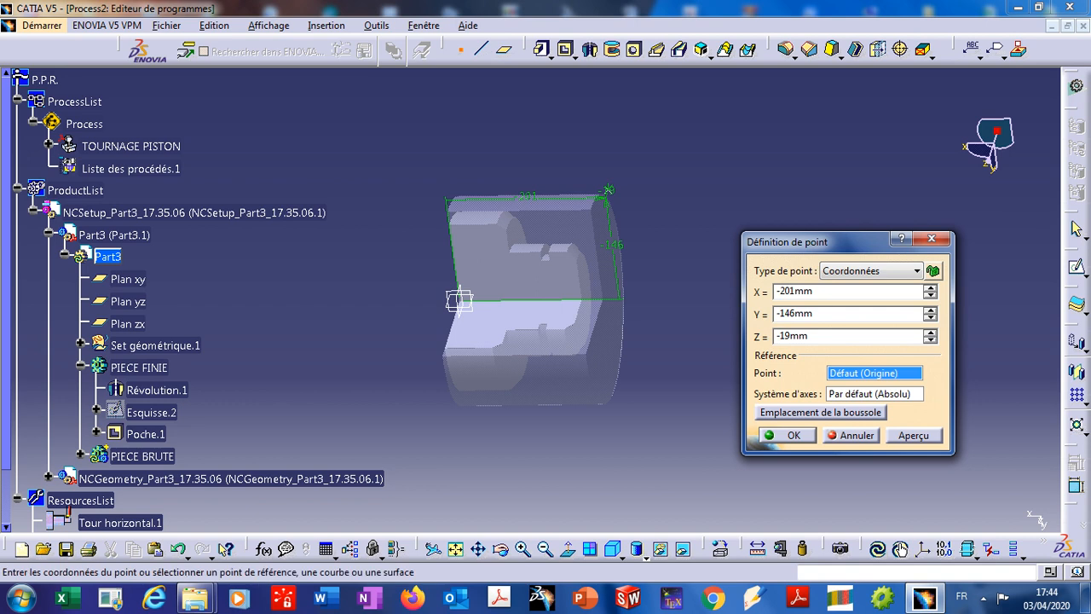
key("Return")
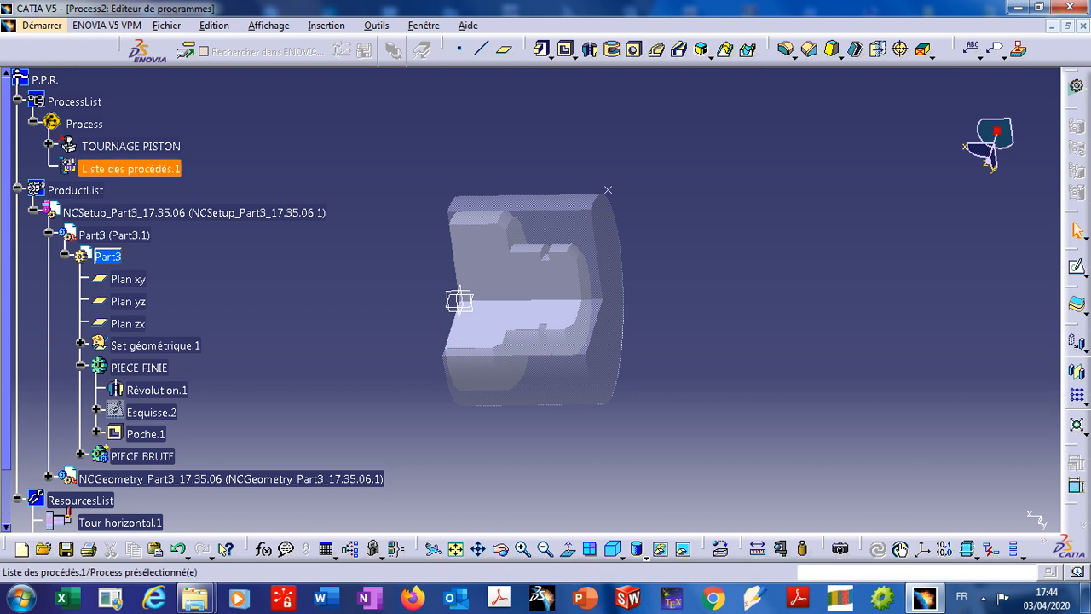
Reopen the DRESSAGE EN EBAUCHE operation and activate its Approche and Retrait macros.
double_click(131, 145)
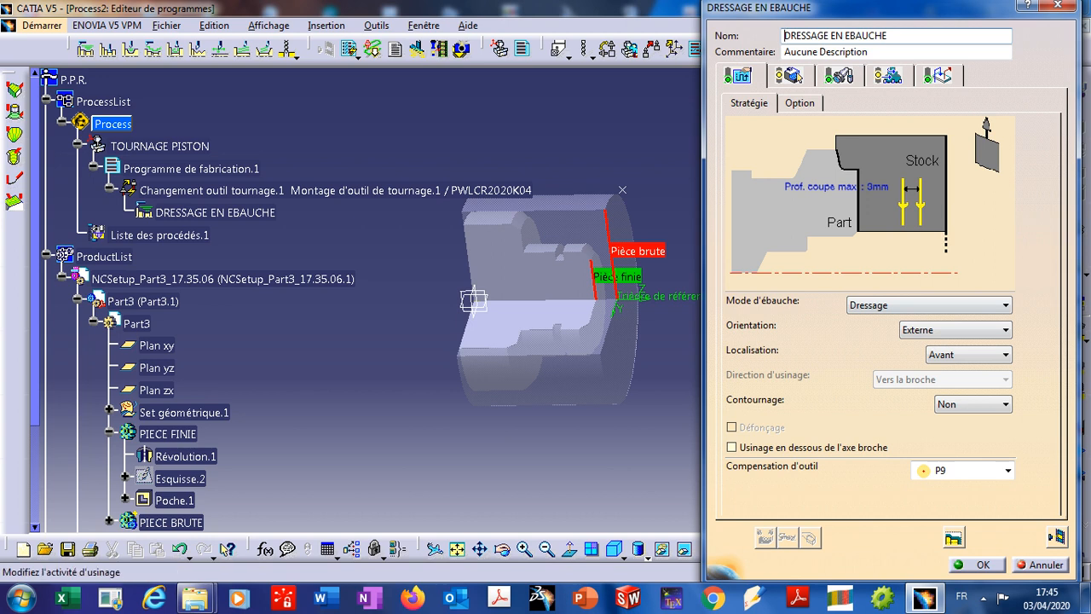
left_click(938, 75)
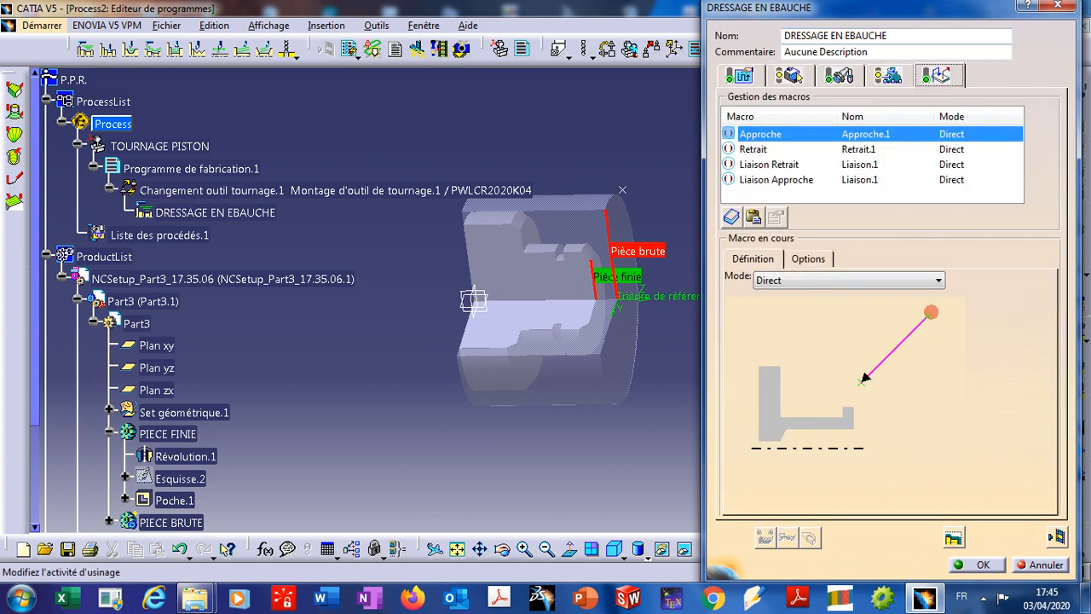
right_click(801, 134)
left_click(831, 144)
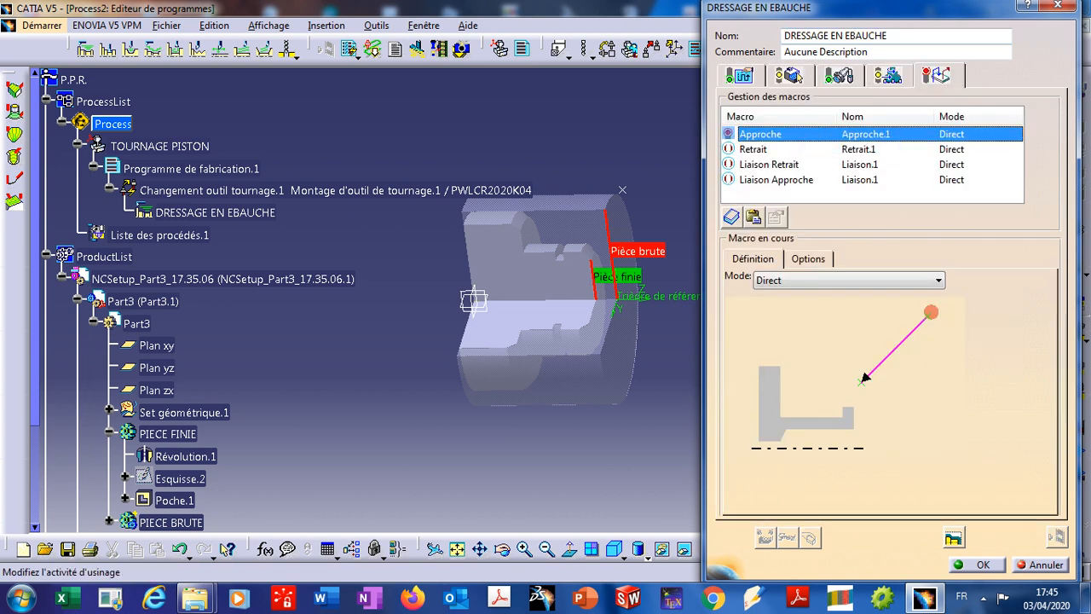
left_click(753, 150)
right_click(777, 147)
left_click(816, 156)
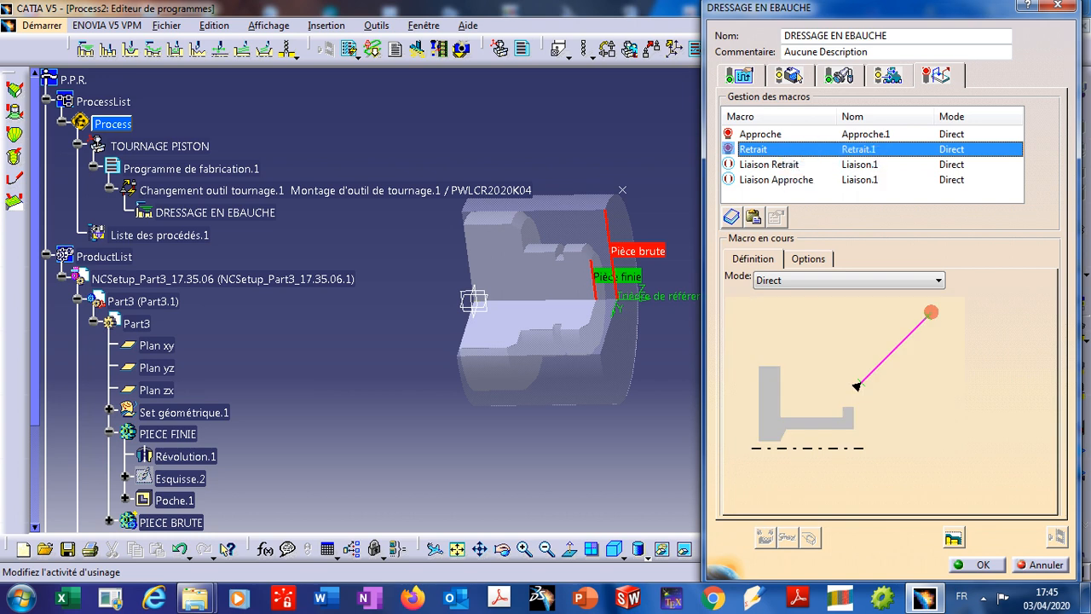
Assign the new reference point as the start point of the Approche macro and the end point of the Retrait macro.
left_click(760, 134)
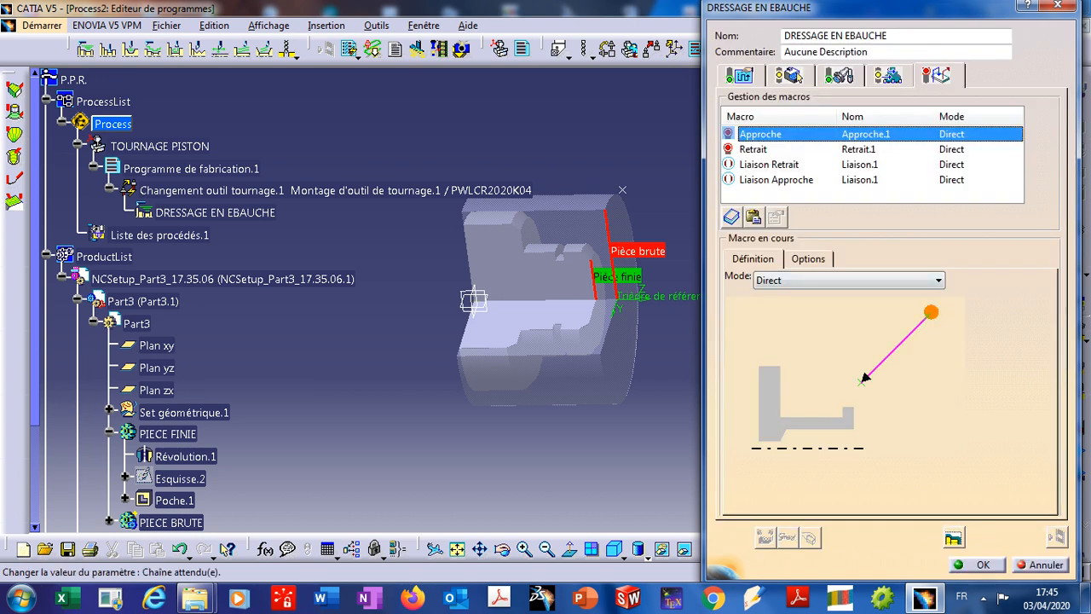
left_click(931, 312)
left_click(622, 189)
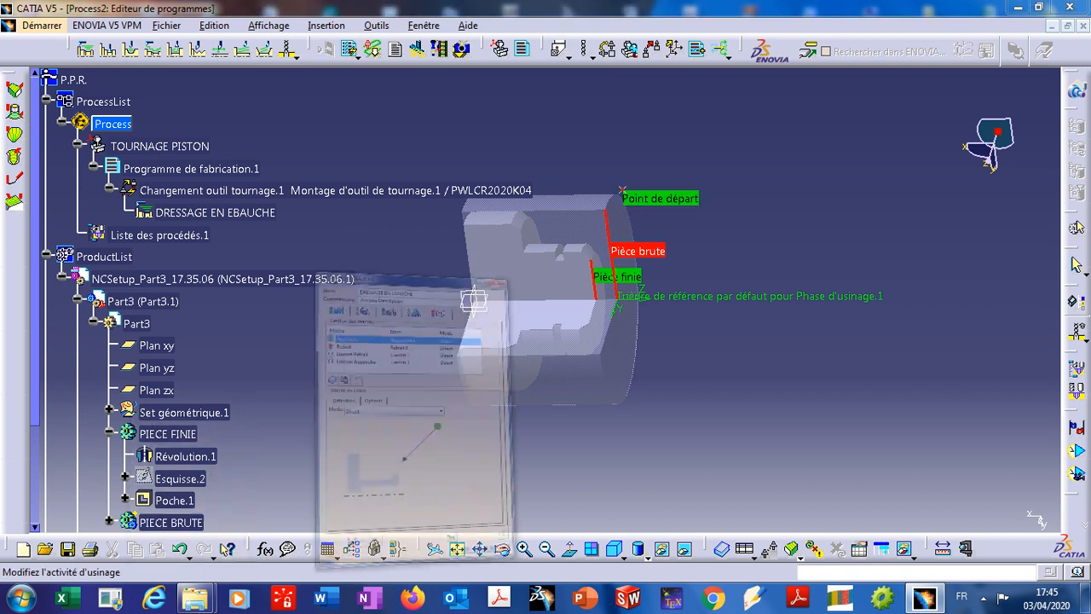
left_click(752, 149)
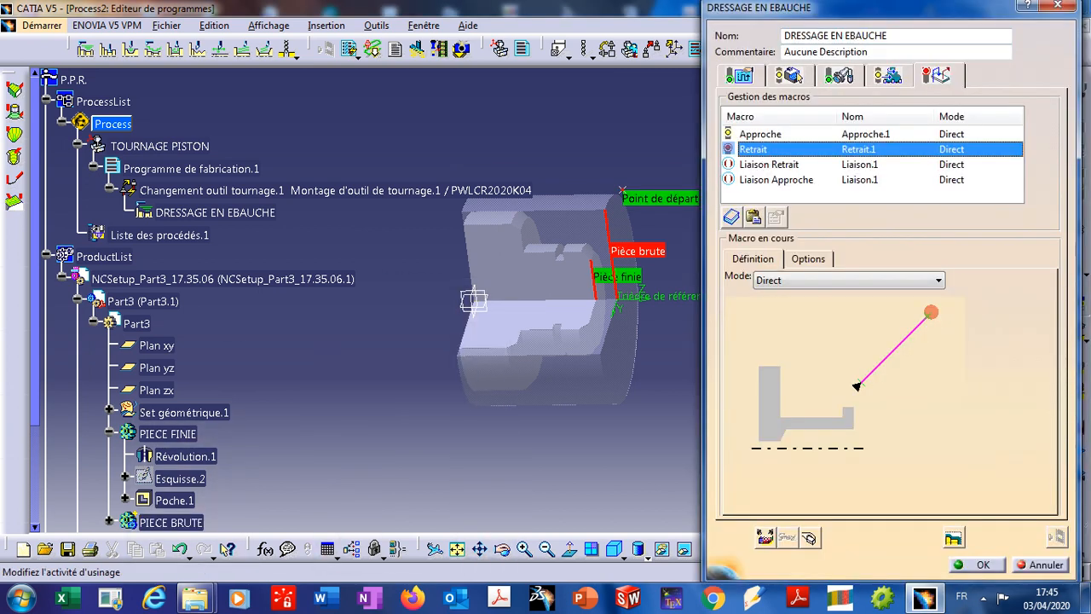
left_click(930, 312)
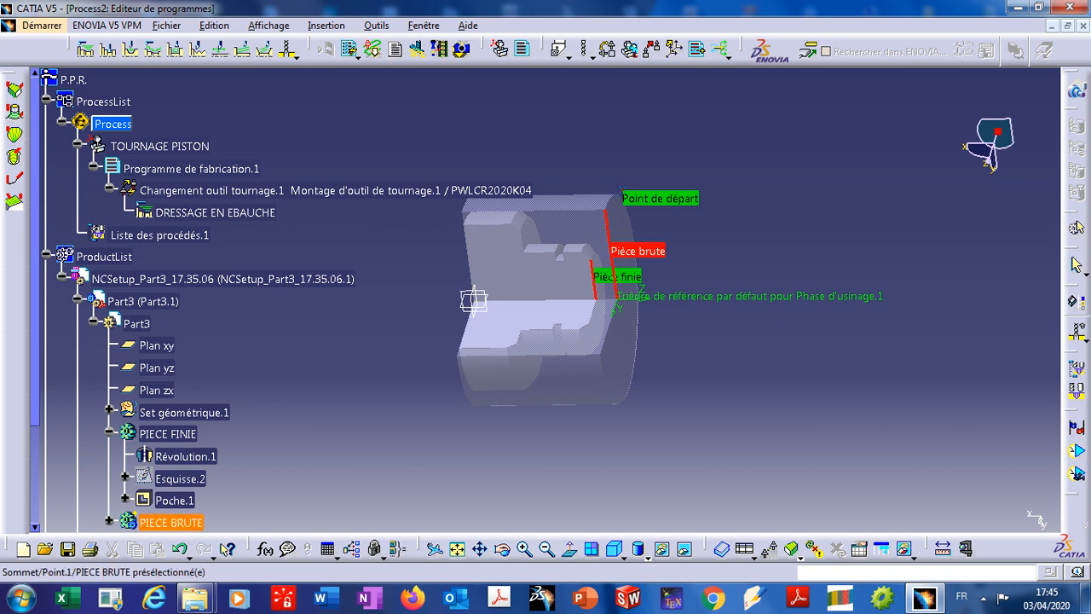
left_click(622, 186)
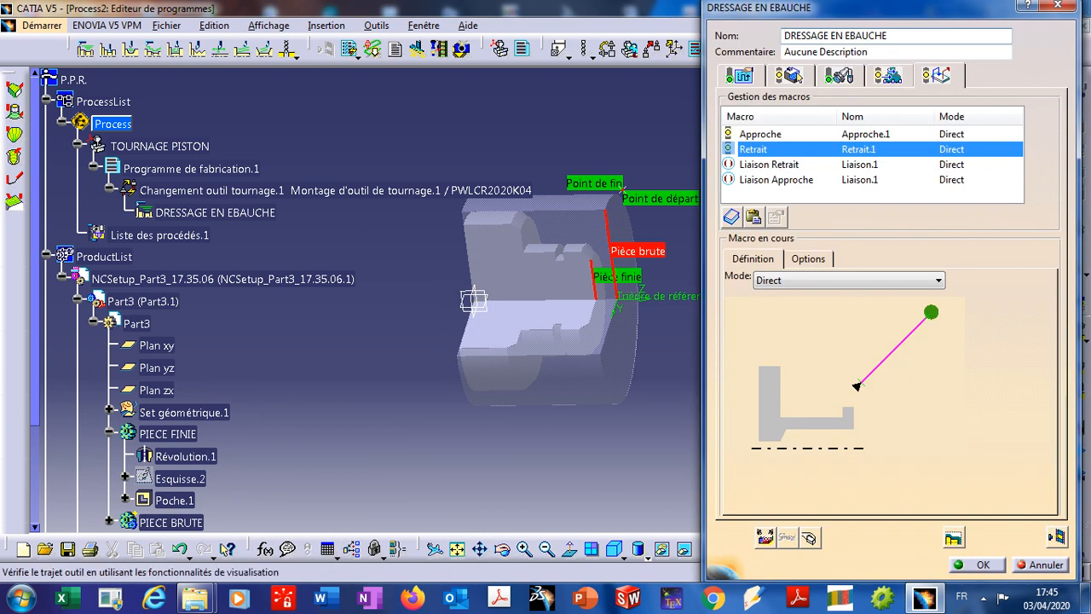
Compute and replay the facing tool path backward and forward, then validate the DRESSAGE EN EBAUCHE operation.
left_click(1057, 537)
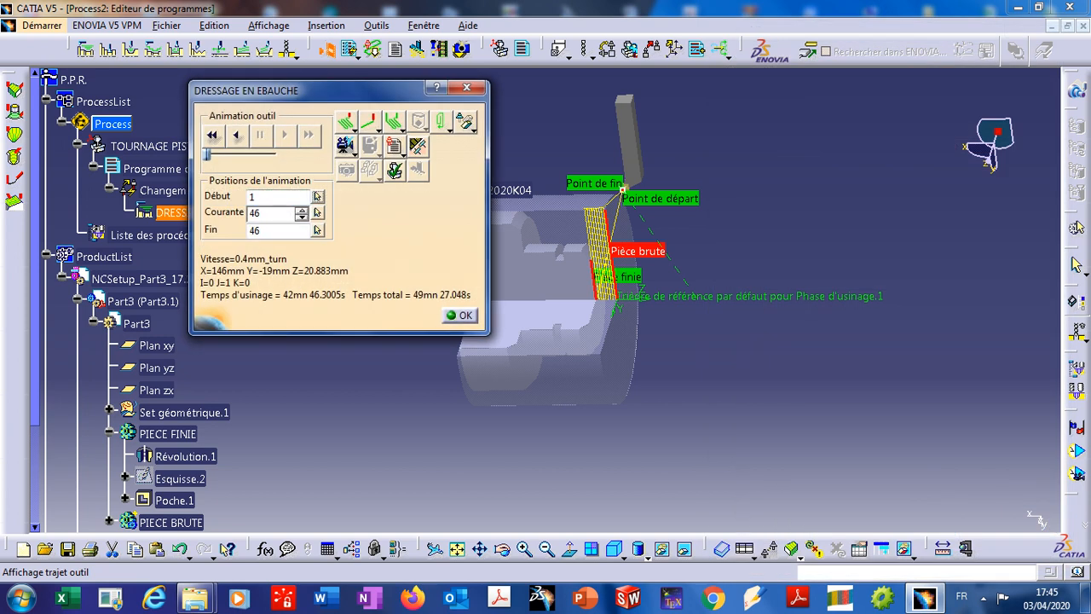
left_click(236, 134)
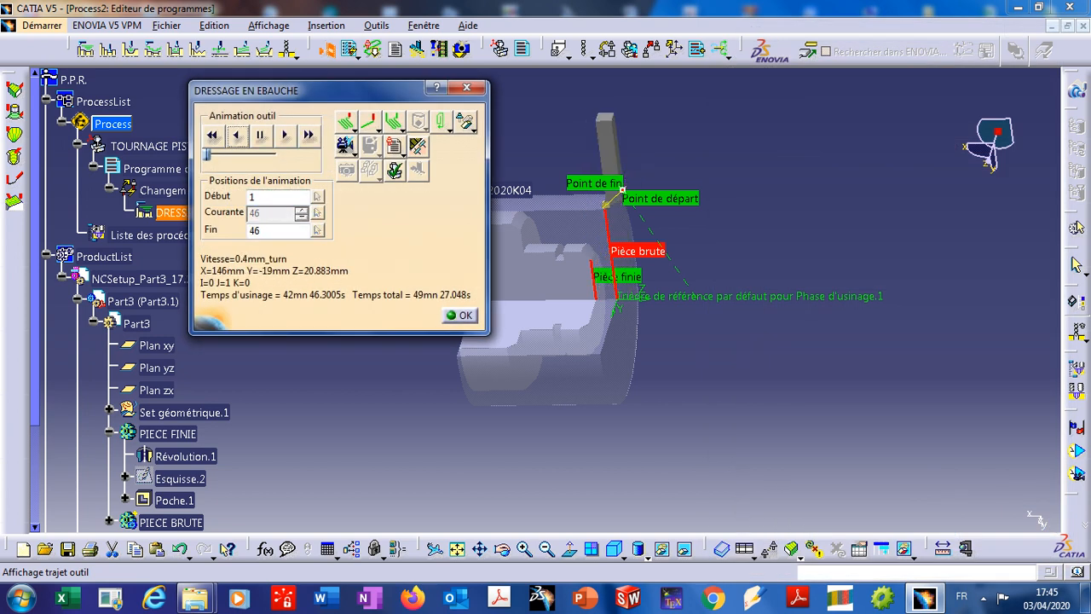
left_click(285, 135)
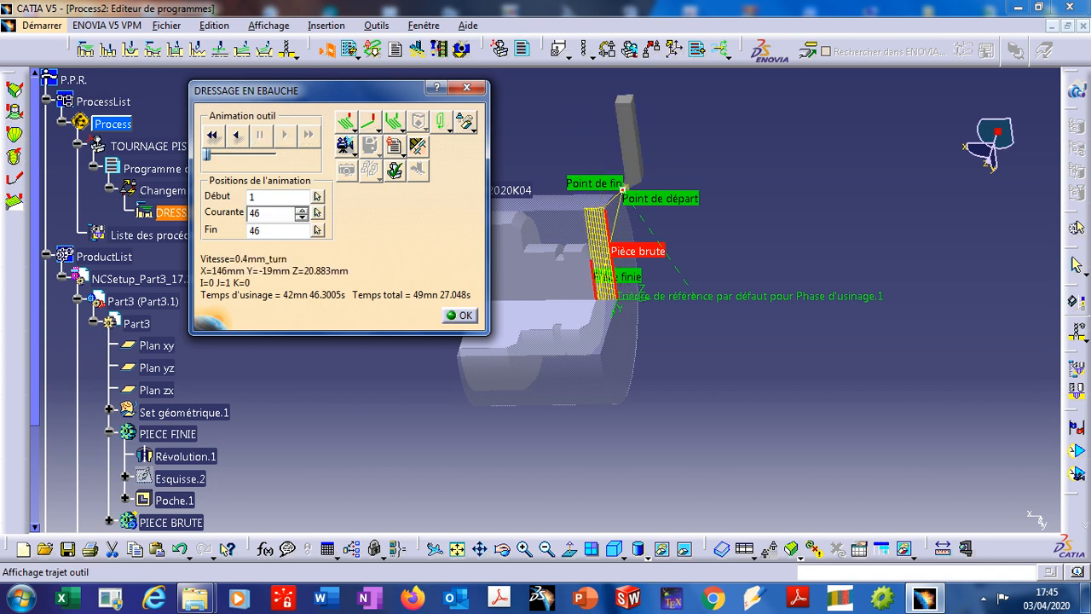
left_click(460, 314)
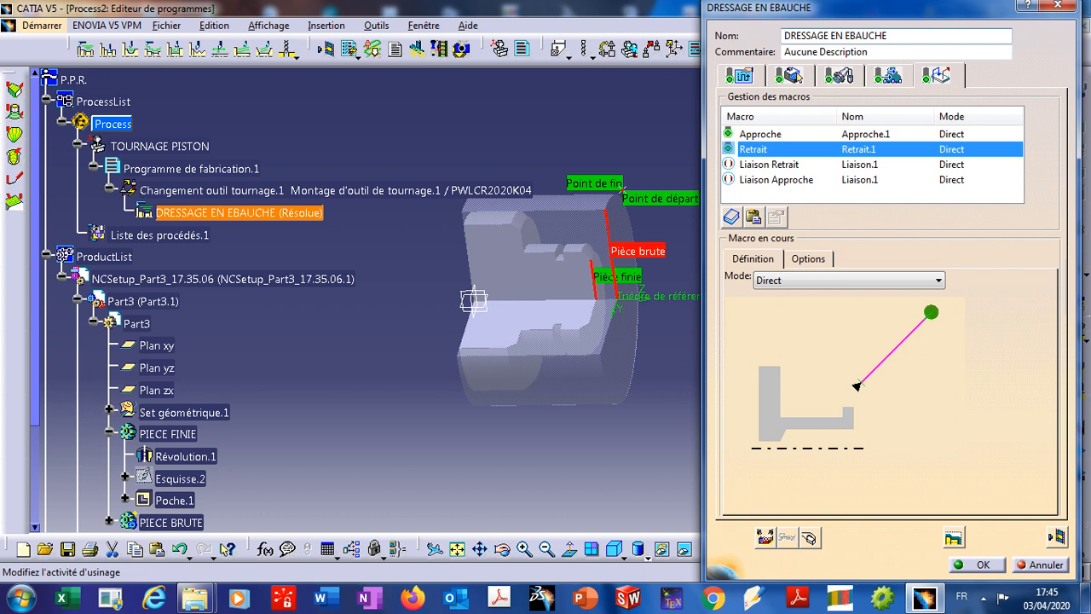
left_click(972, 565)
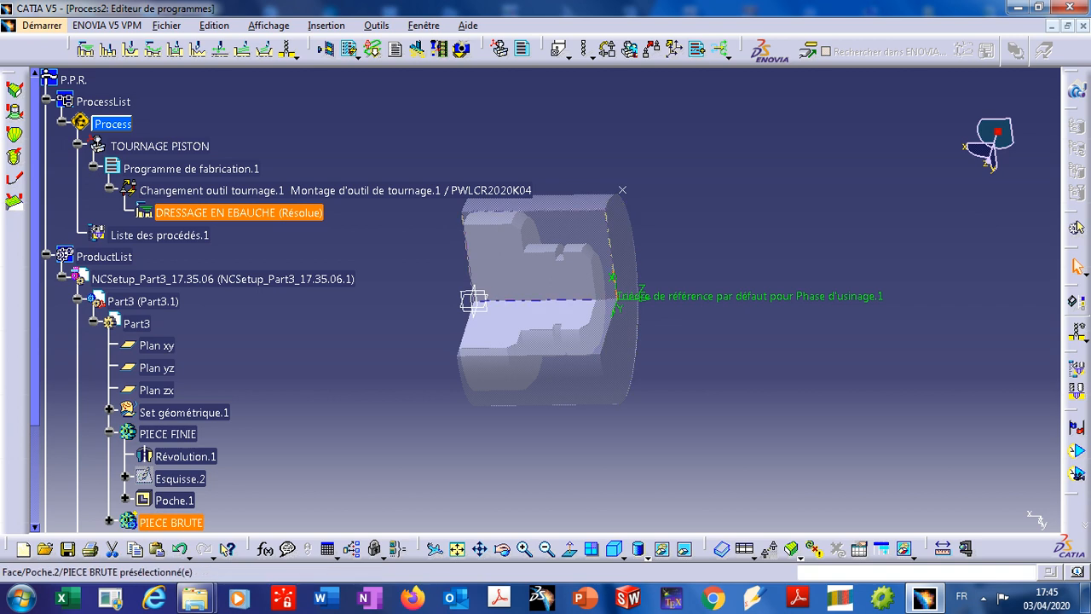
Add a second rough turning operation after DRESSAGE EN EBAUCHE and name it CHARIOTAGE EN EBAUCHE.
left_click(569, 232)
left_click(86, 50)
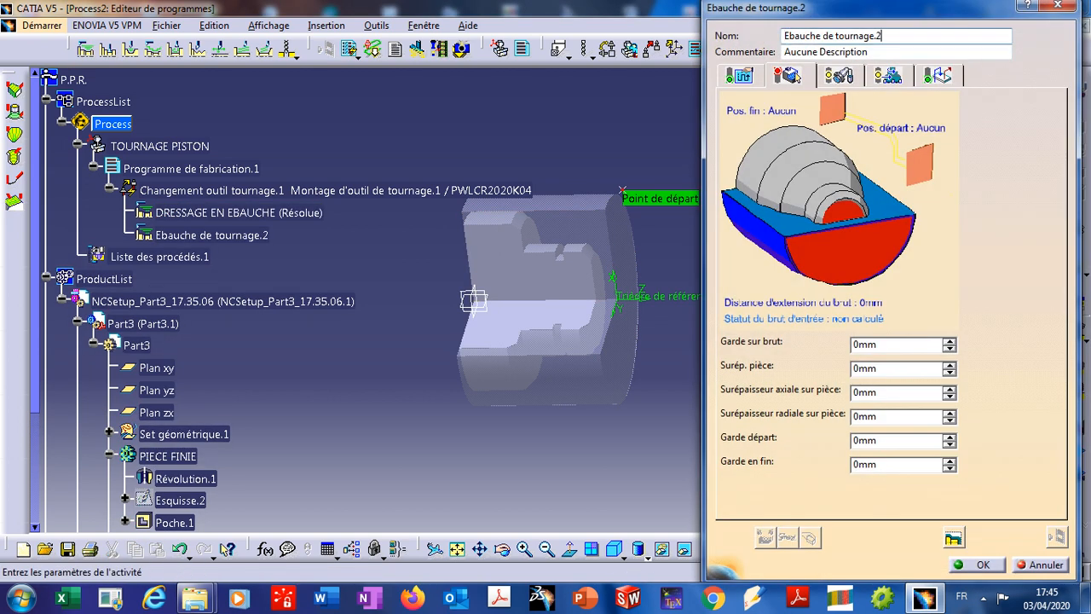
type("CH")
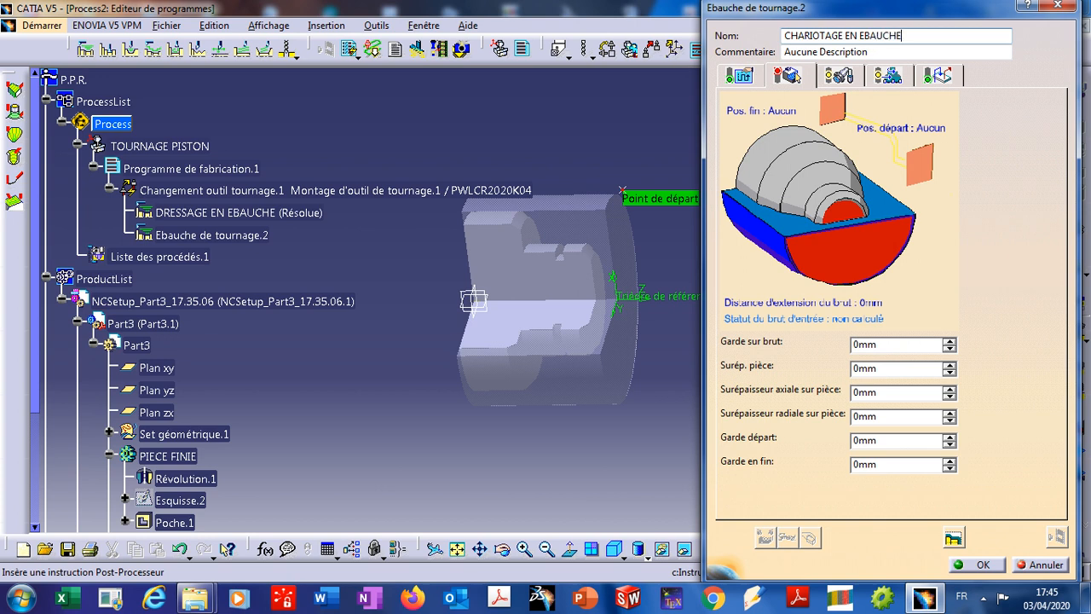
type("ARIOTAGE EN EBAUCHE")
Set the roughing mode of CHARIOTAGE EN EBAUCHE to Chariotage in its machining strategy.
left_click(739, 76)
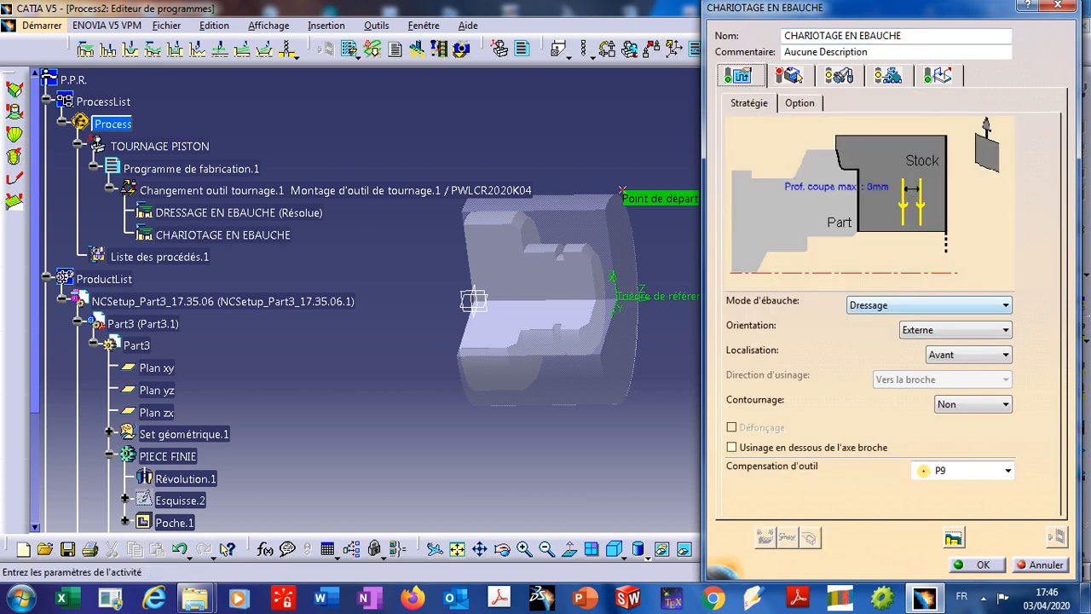
left_click(929, 305)
left_click(887, 318)
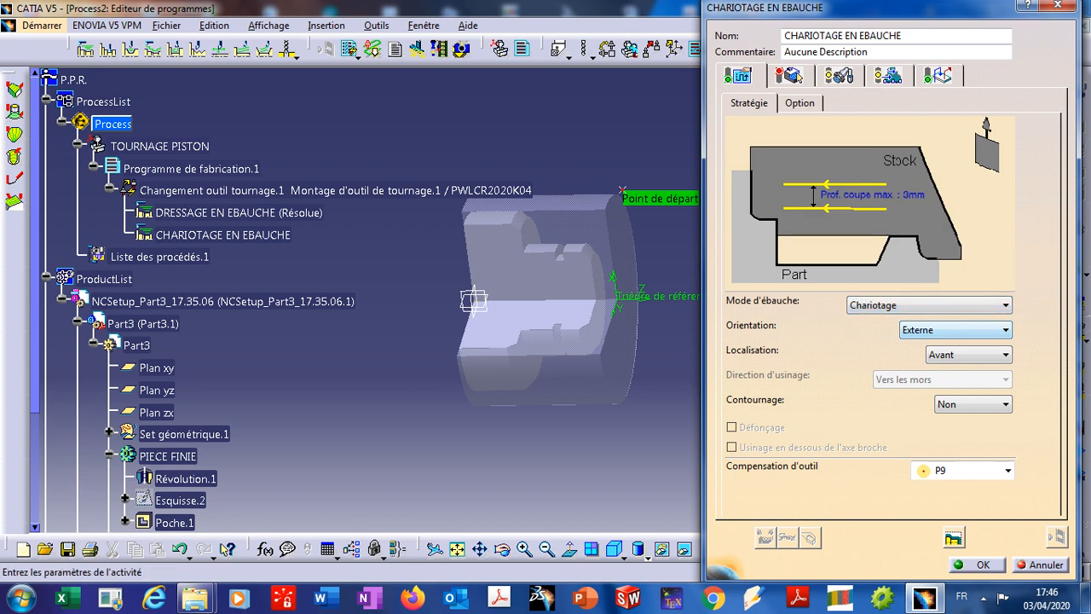
Define the stock contour of CHARIOTAGE EN EBAUCHE from the outer longitudinal edge of the raw part.
left_click(788, 76)
left_click(849, 251)
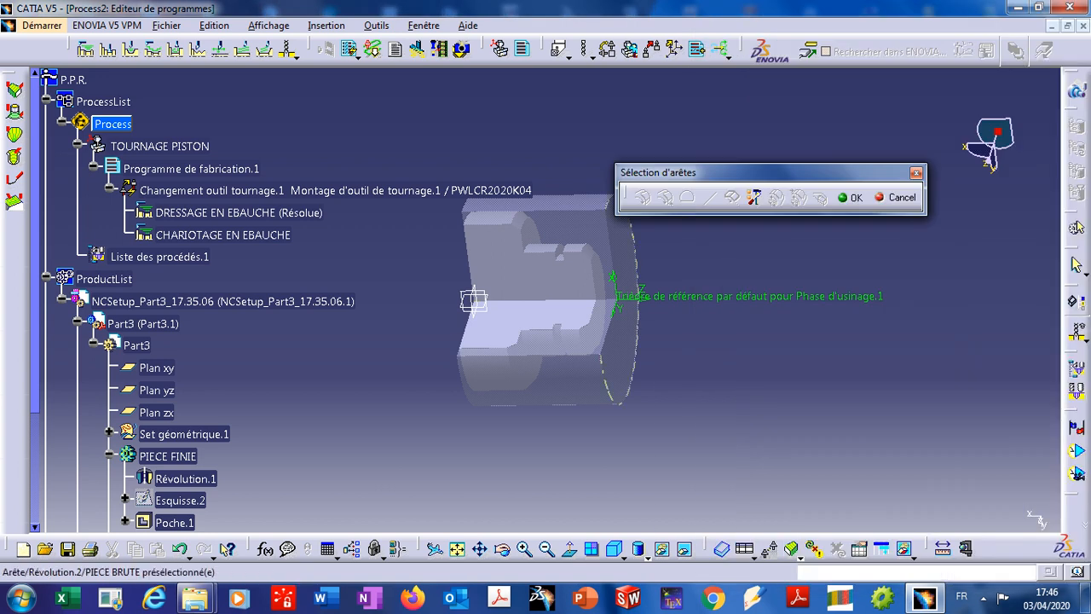
left_click(535, 209)
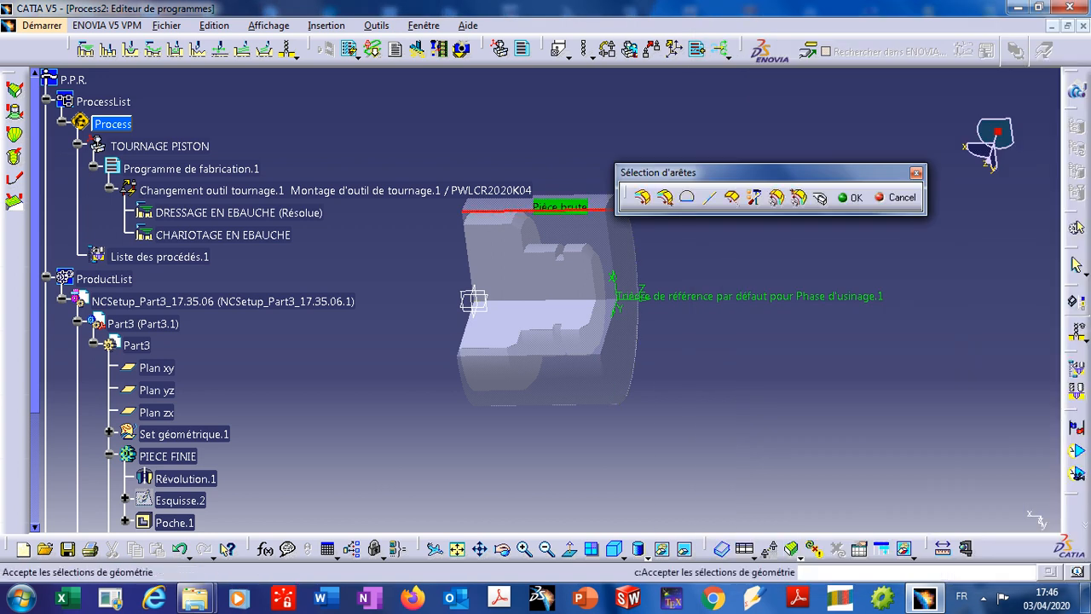
left_click(849, 197)
Define the finished-part contour of CHARIOTAGE EN EBAUCHE from the front chamfer through the groove and shoulder to the flange chamfer.
left_click(848, 243)
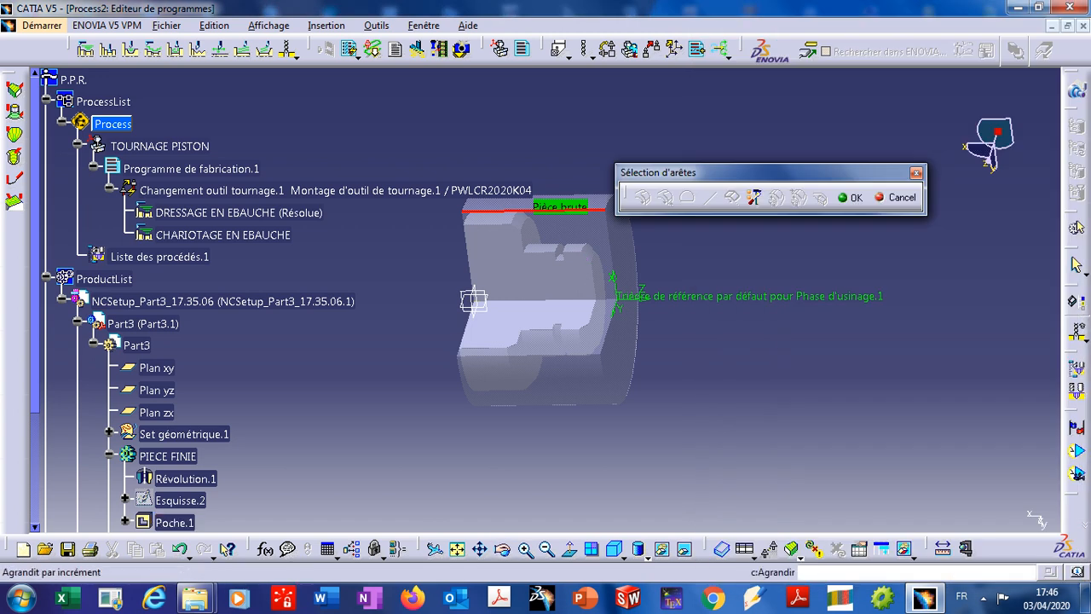
left_click(524, 548)
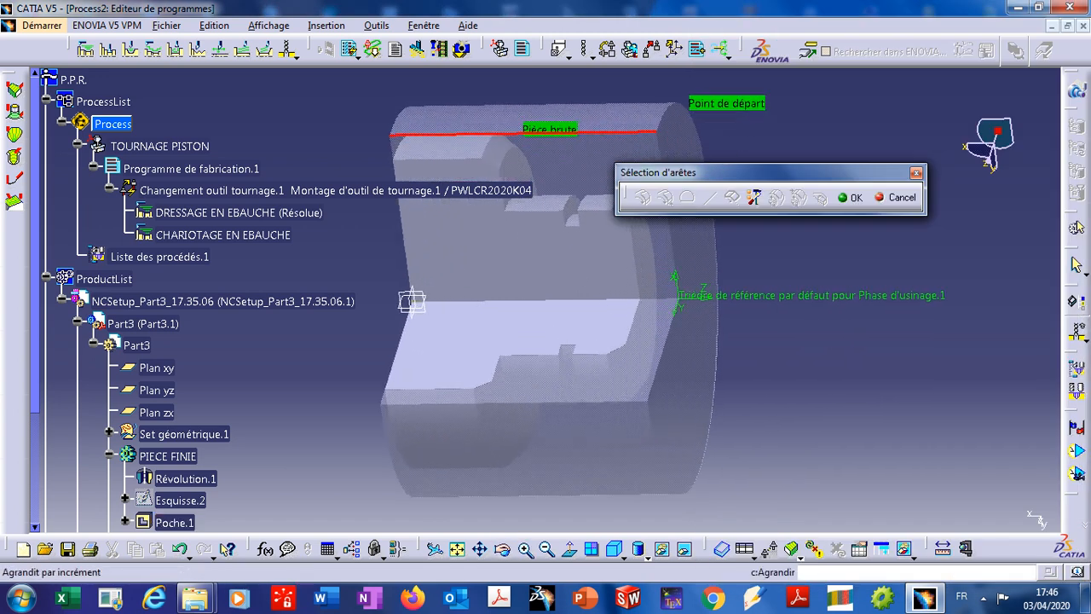
left_click_drag(750, 172, 841, 93)
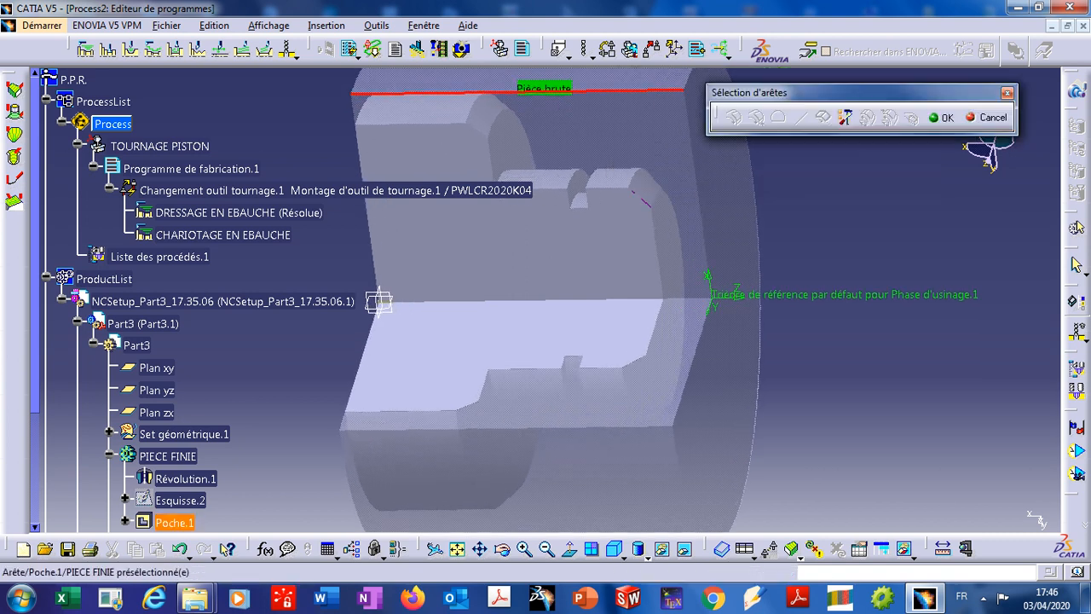
left_click(639, 197)
left_click(607, 187)
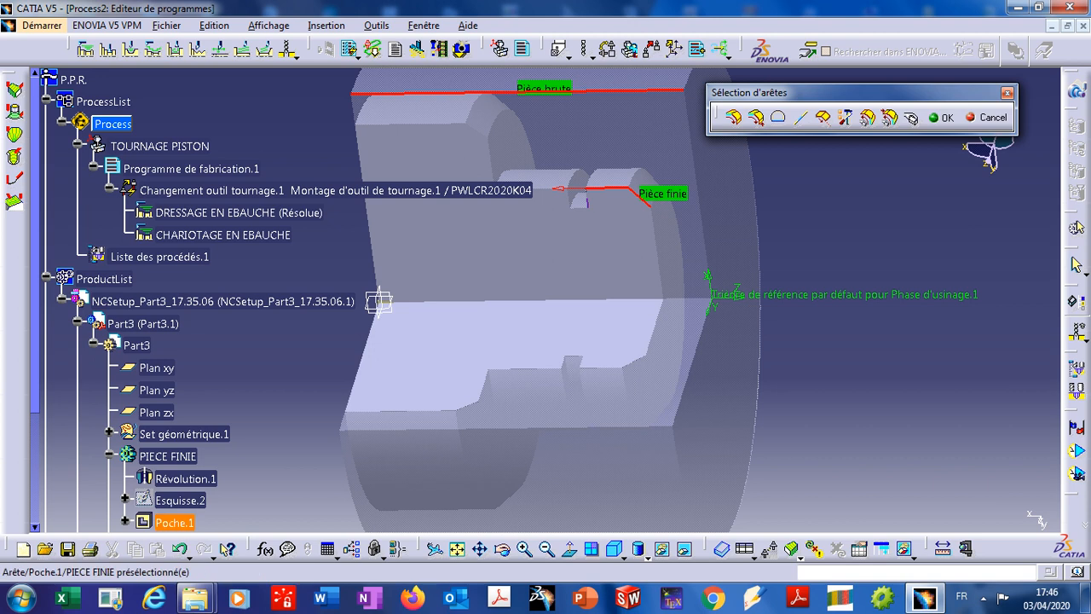
left_click(587, 205)
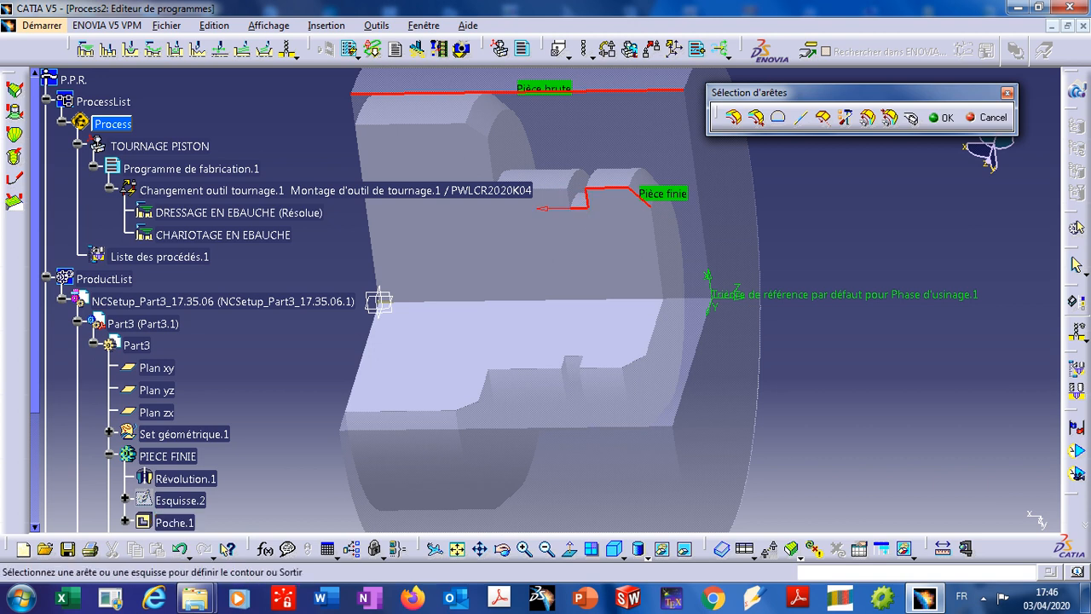
left_click(549, 188)
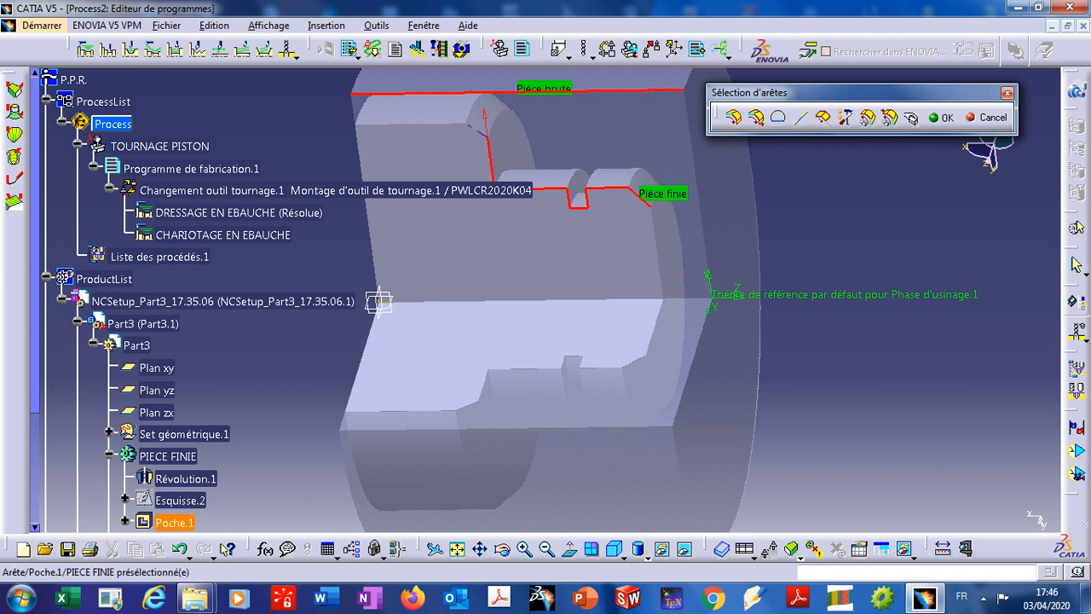
left_click(941, 118)
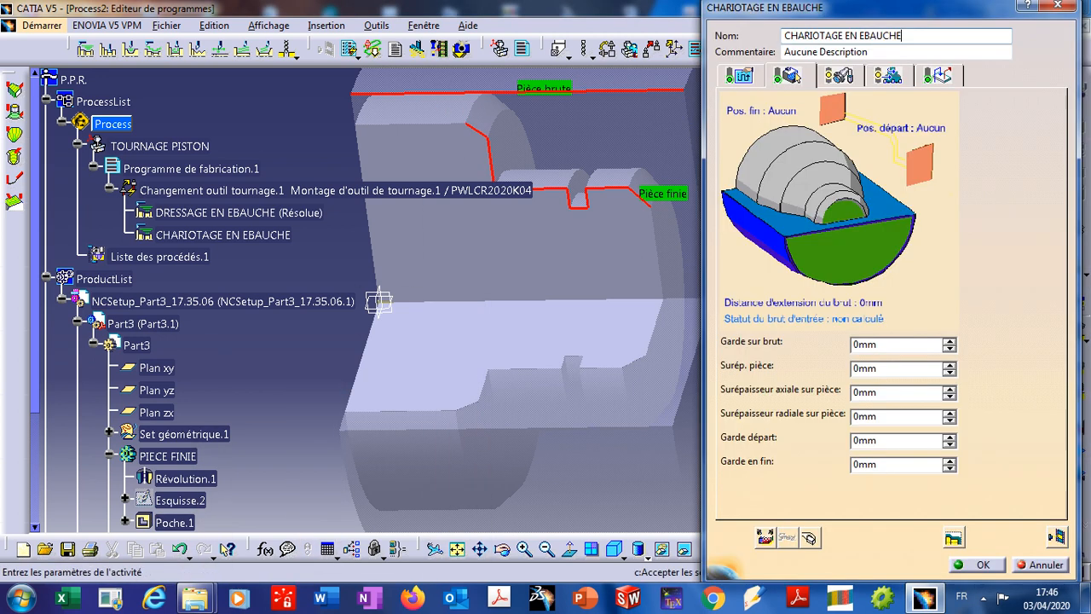
Check the tool, feed and macro settings of CHARIOTAGE EN EBAUCHE and compute its tool path.
left_click(838, 75)
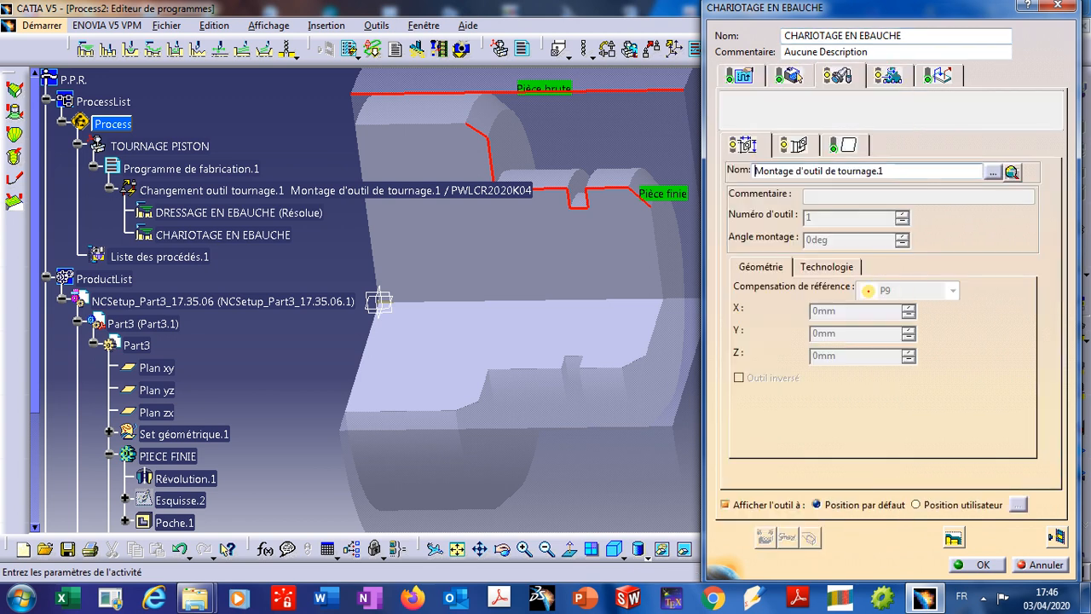
left_click(793, 145)
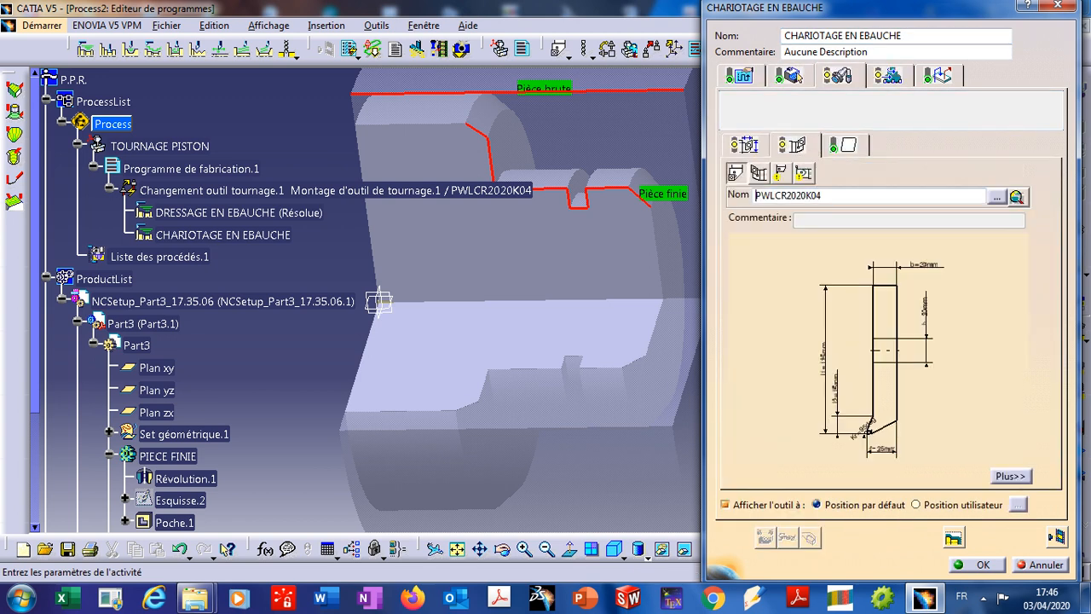
left_click(844, 145)
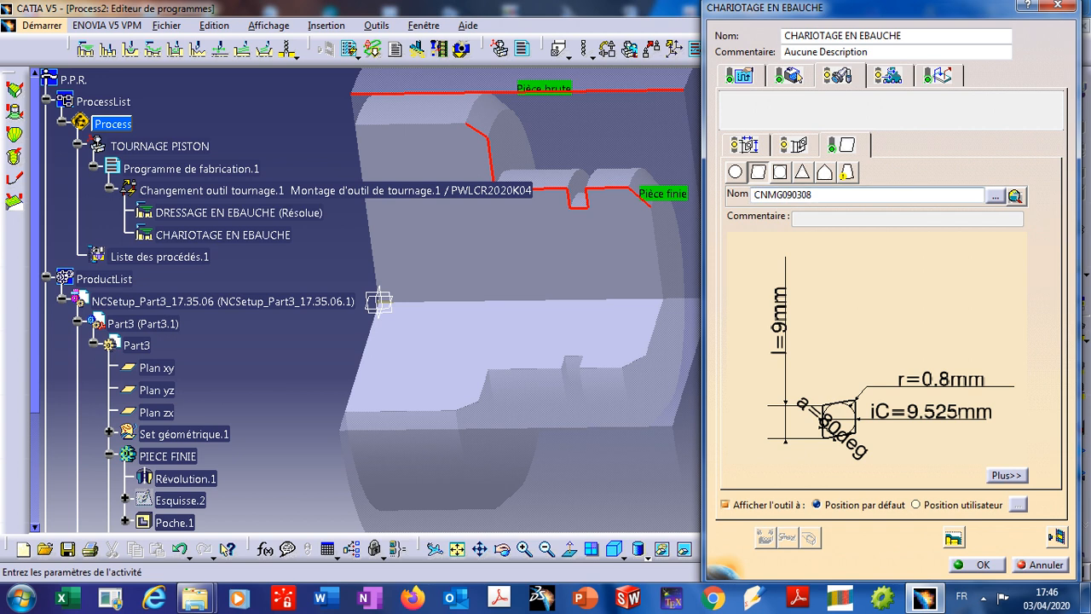
left_click(888, 75)
left_click(937, 75)
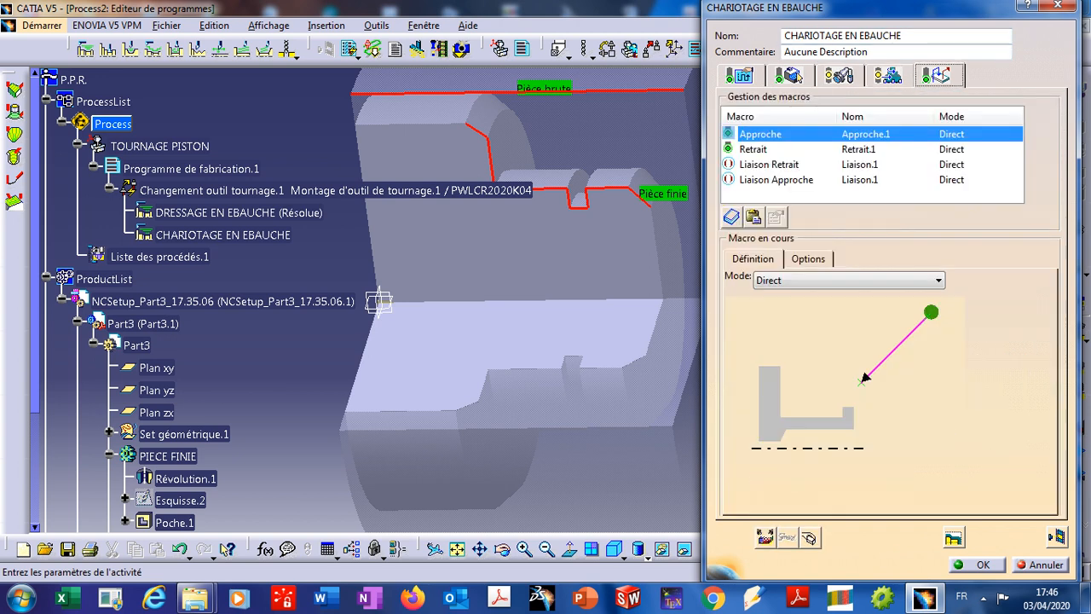
left_click(1055, 536)
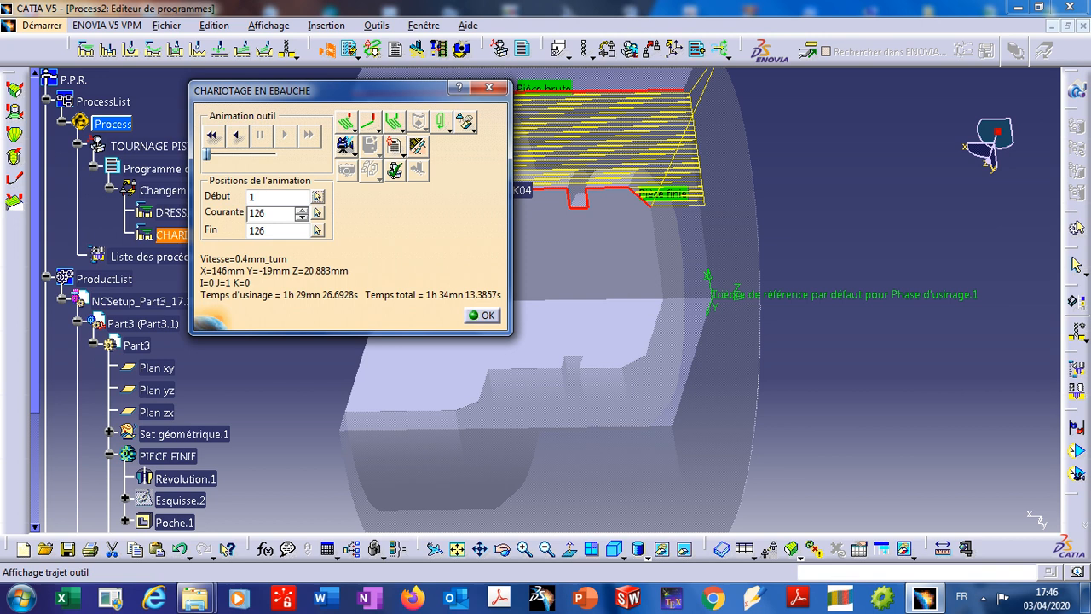
Replay the rough turning tool path backward and validate the CHARIOTAGE EN EBAUCHE operation.
left_click(547, 548)
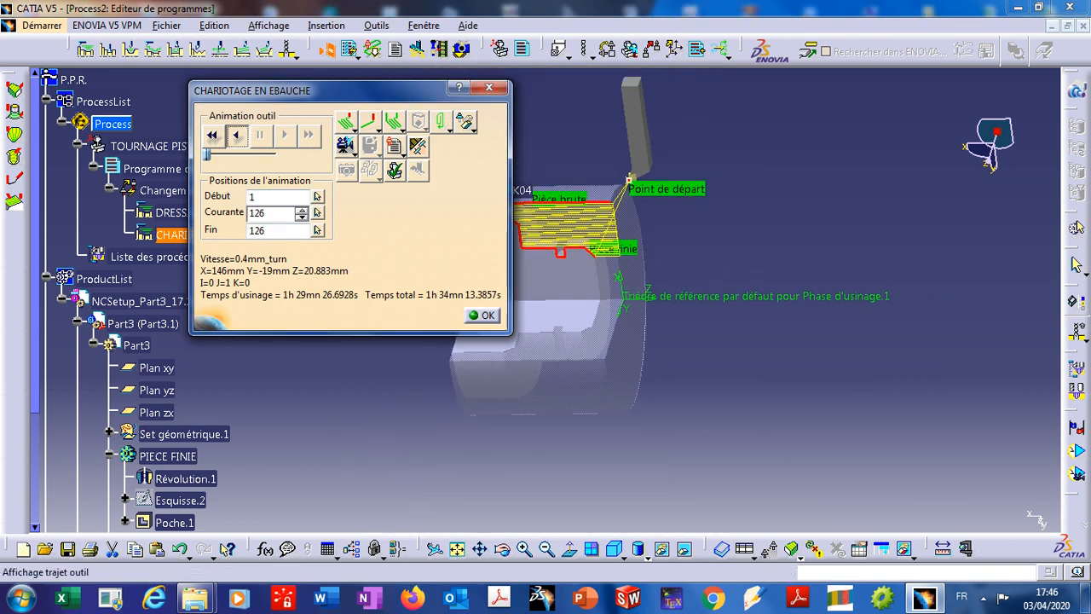
left_click(236, 134)
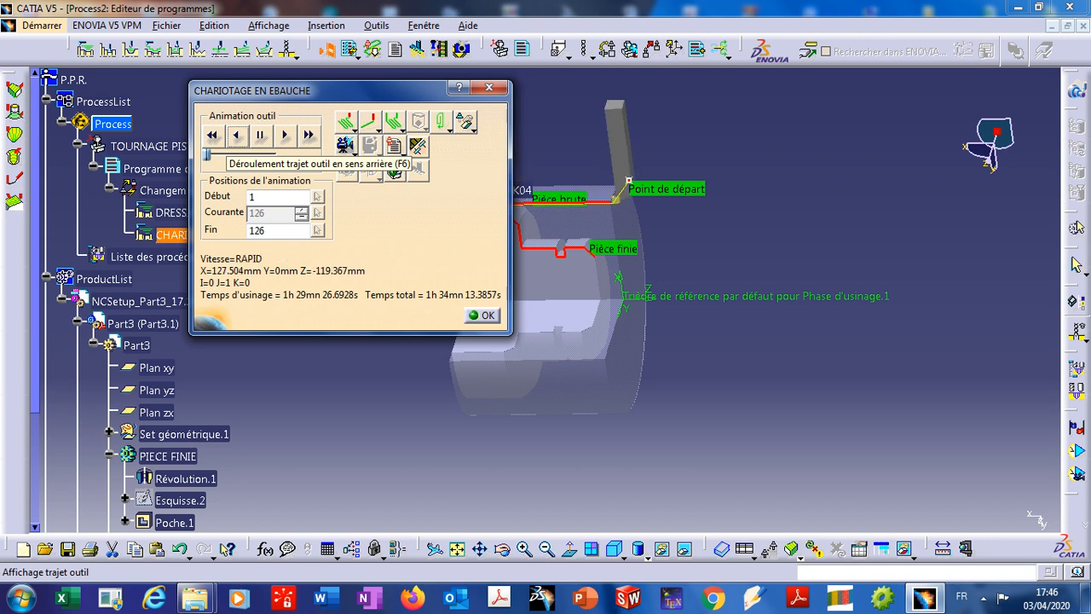
left_click(483, 314)
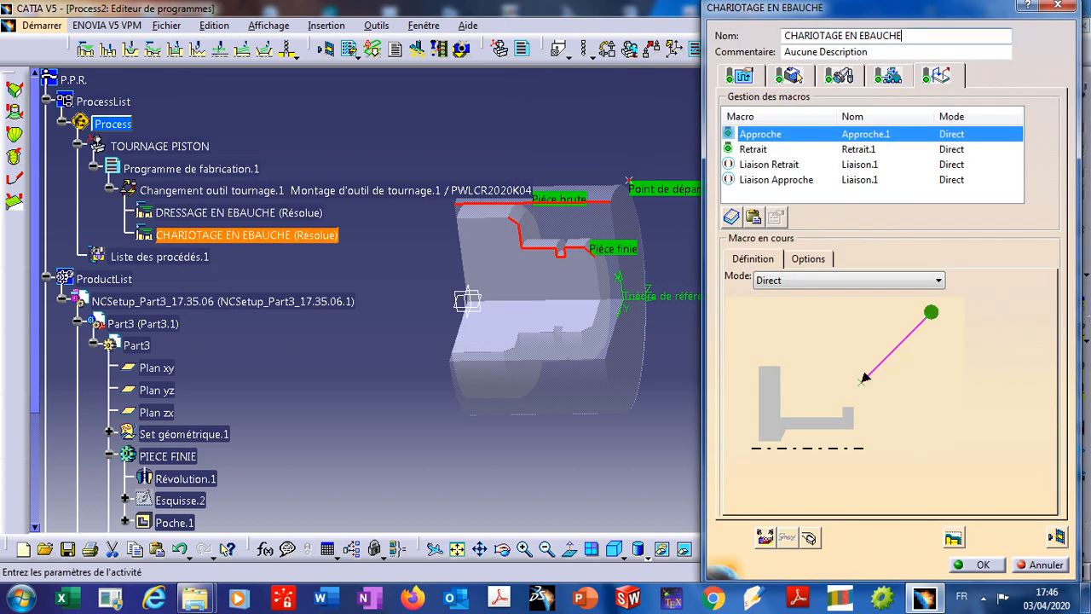
left_click(976, 564)
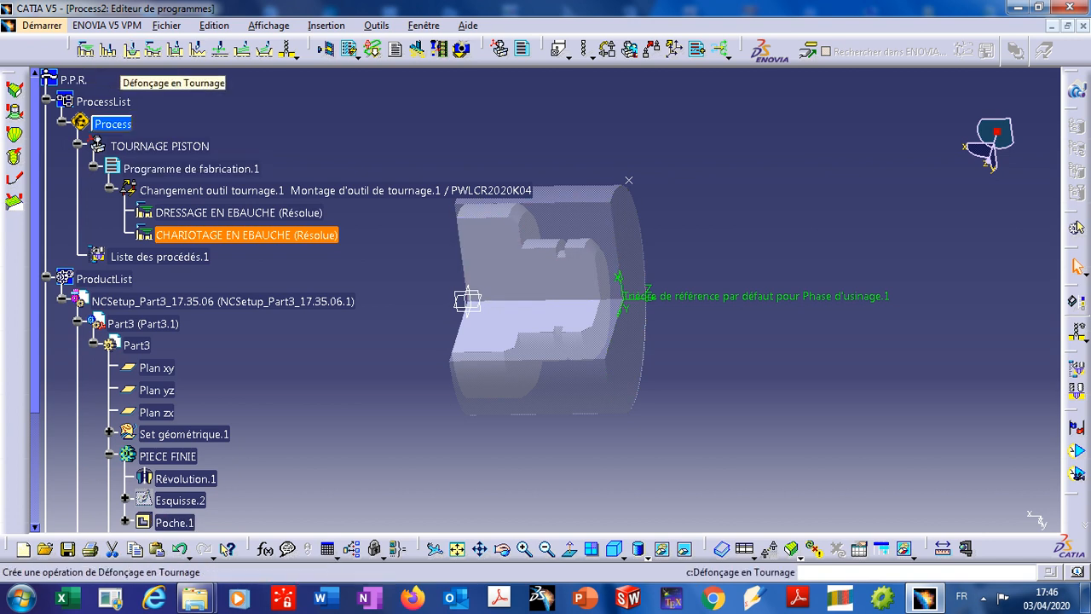
Add a profile finish turning operation after CHARIOTAGE EN EBAUCHE and hide the raw stock body.
left_click(154, 50)
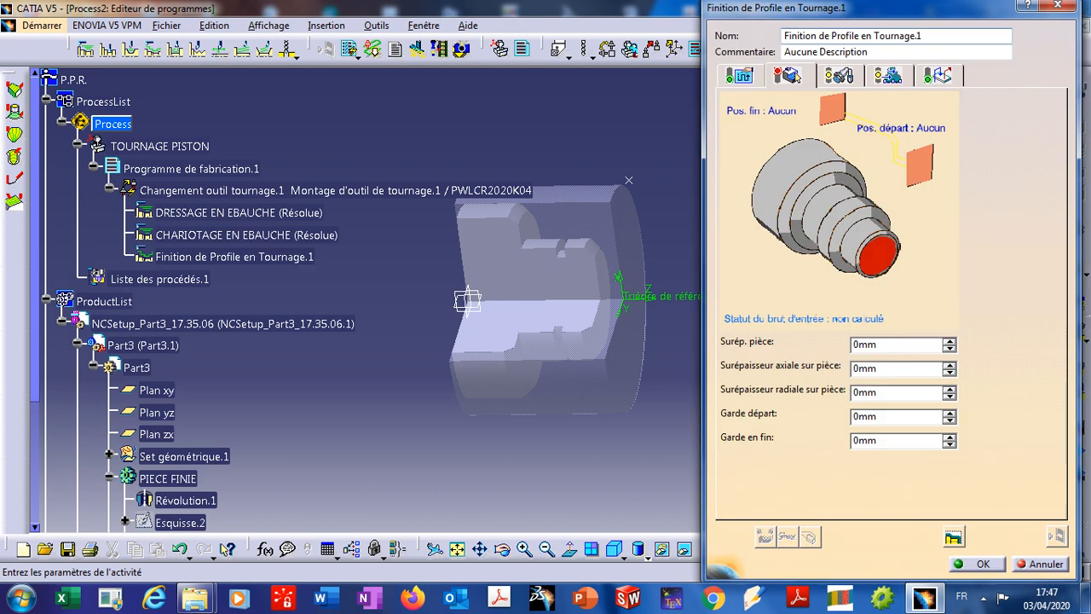
right_click(563, 215)
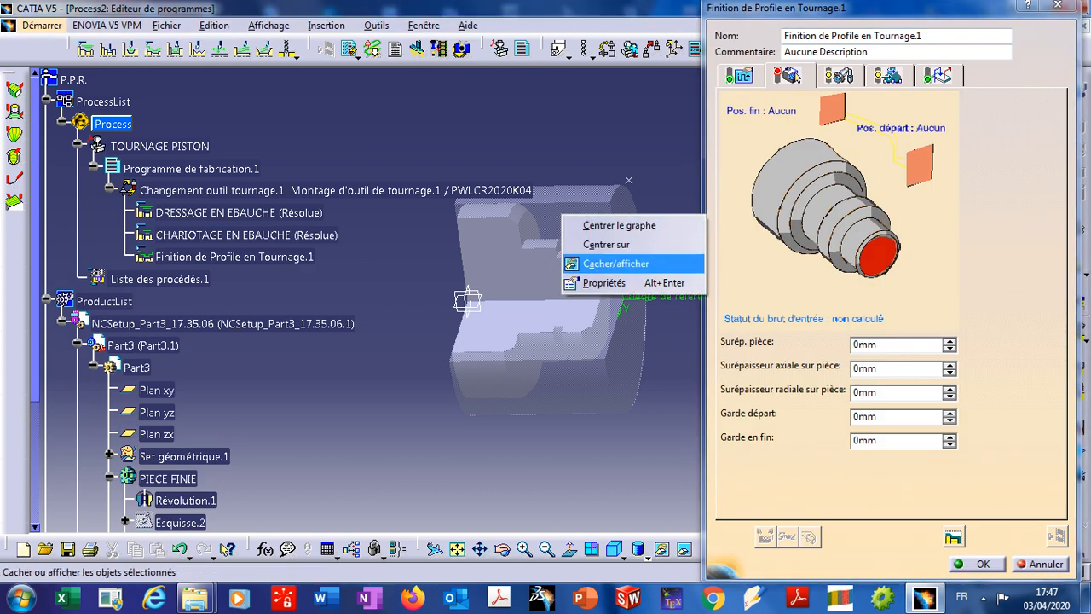
left_click(632, 264)
Define the finishing operation's part contour from the front face through the chamfer, cylinder, groove and shoulder to the flange chamfer.
left_click(739, 75)
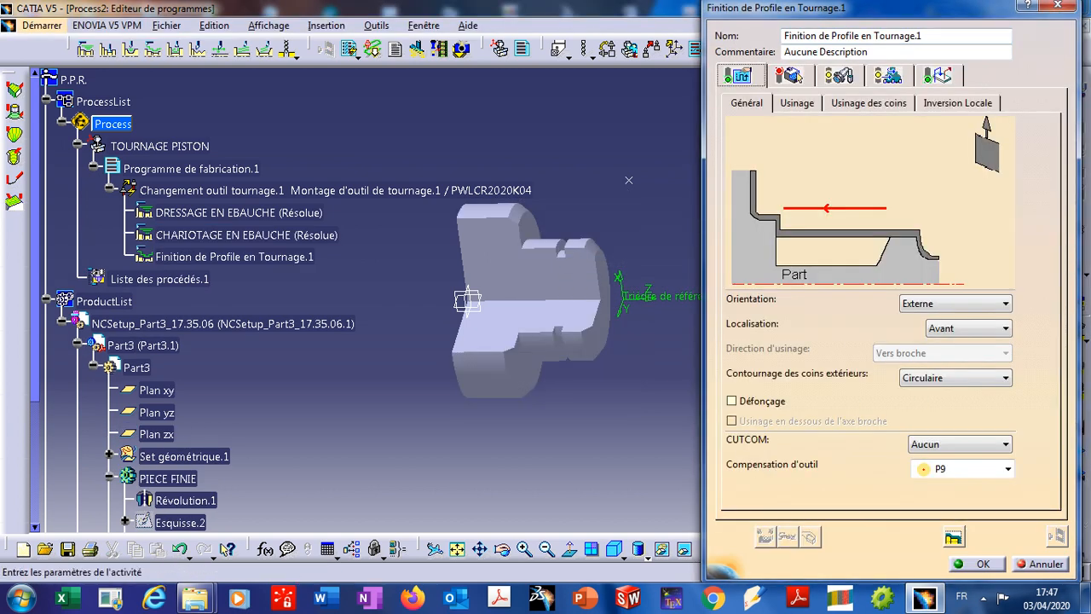
left_click(788, 75)
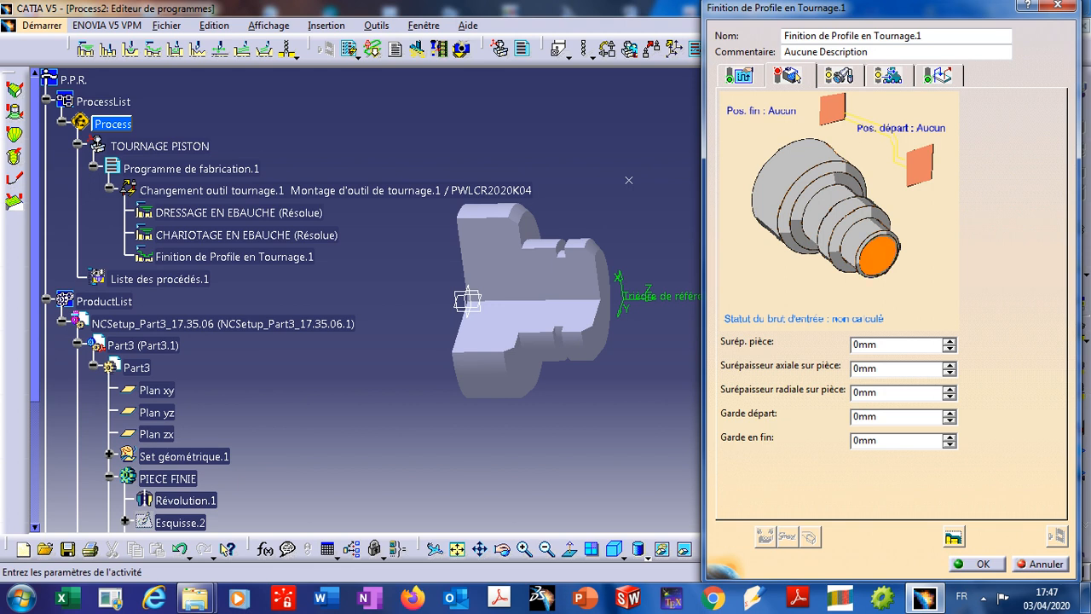
left_click(878, 256)
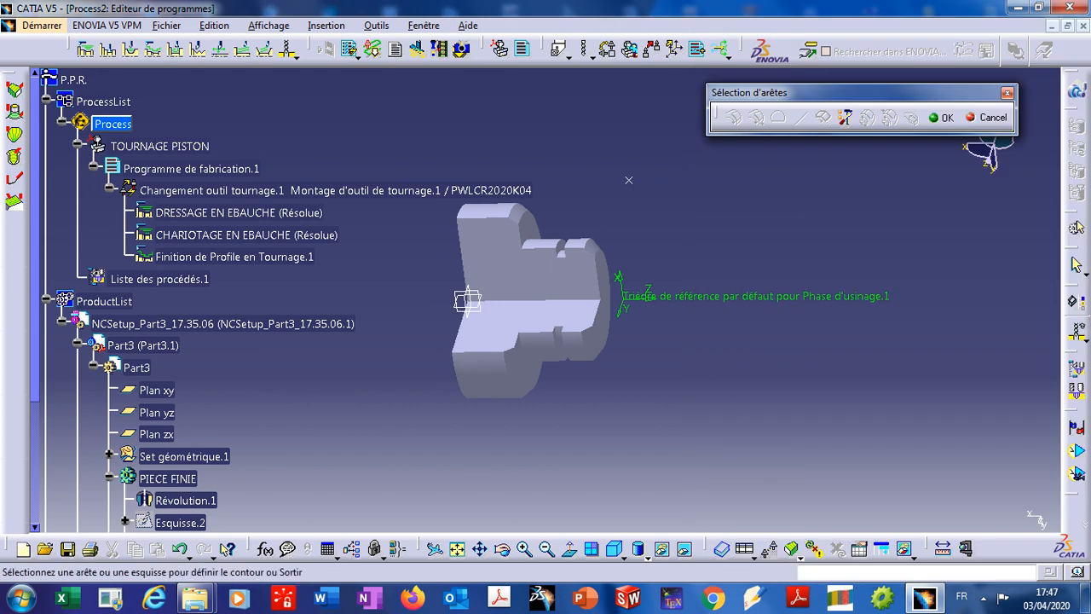
left_click(590, 248)
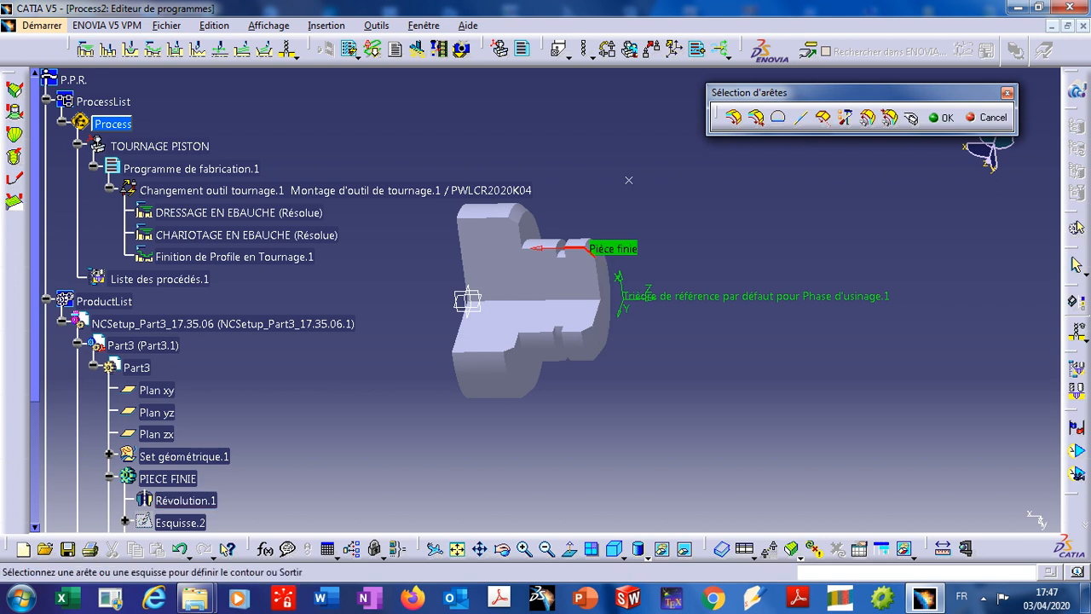
left_click(598, 280)
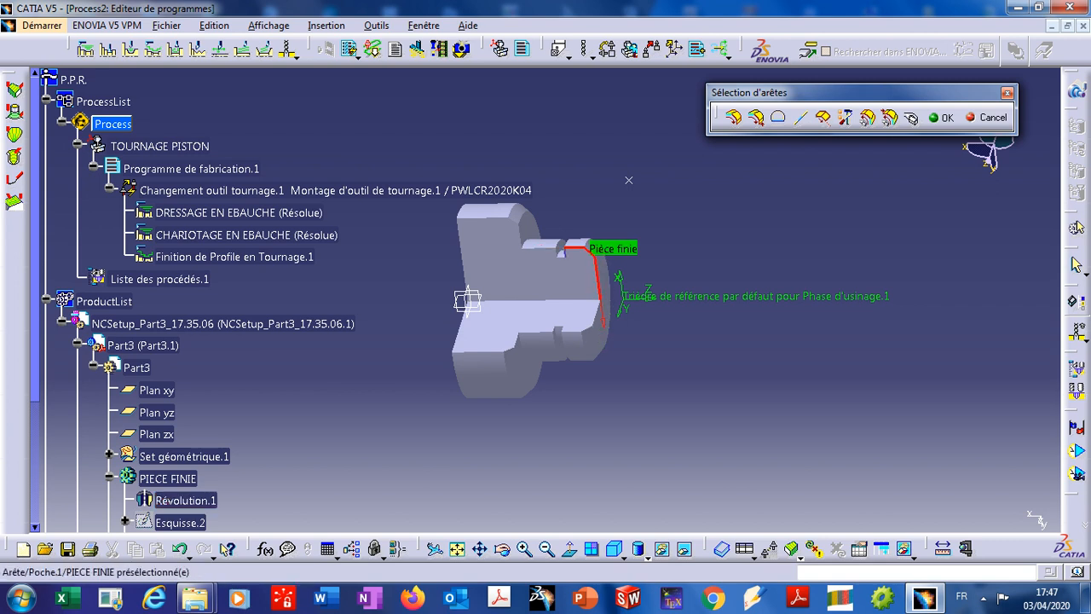
left_click(564, 253)
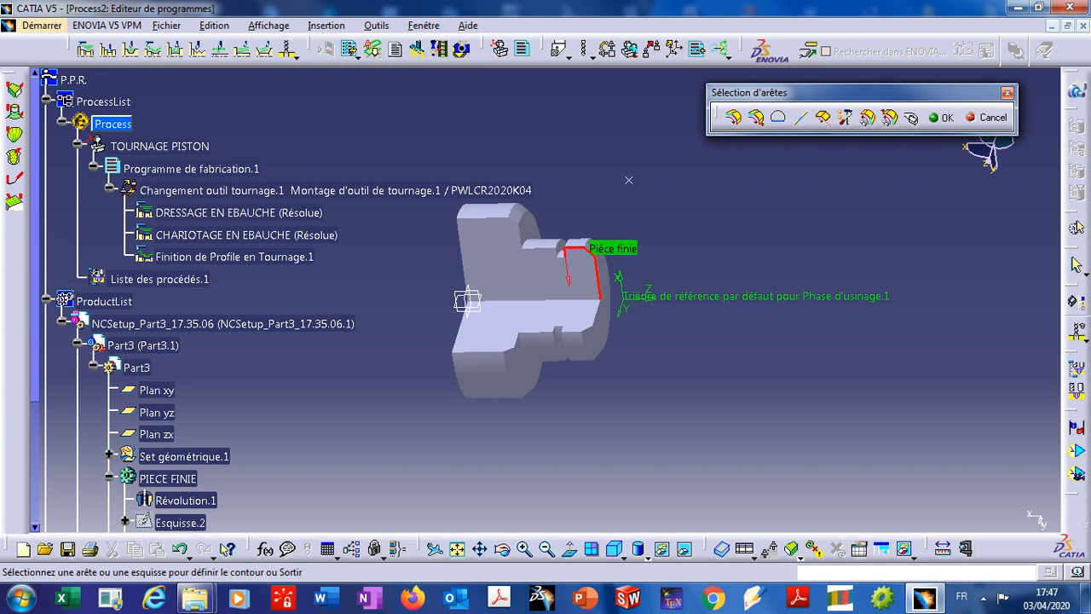
left_click(523, 548)
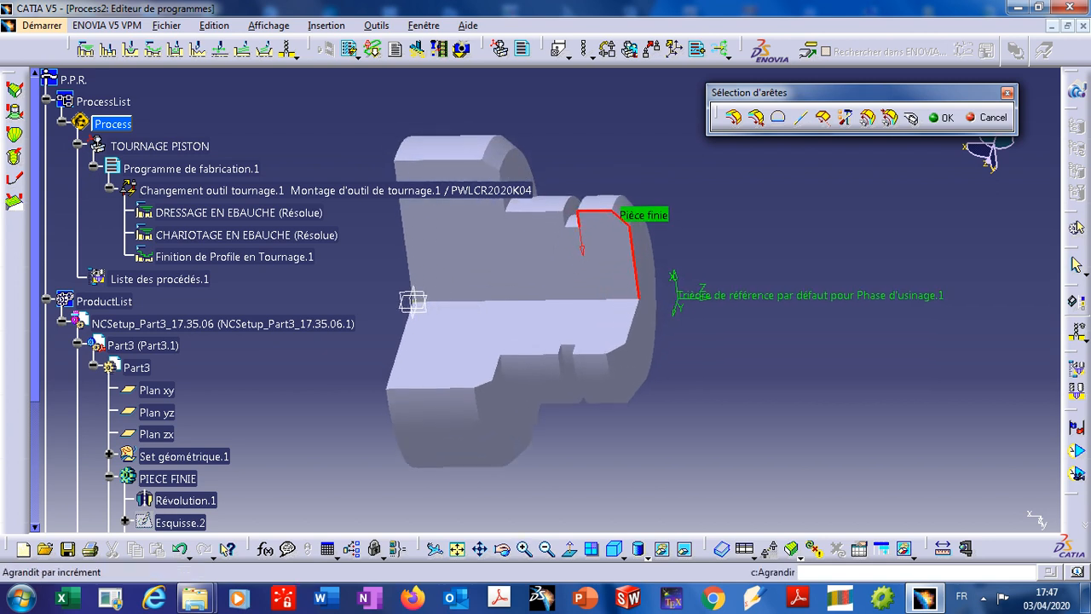
left_click(574, 223)
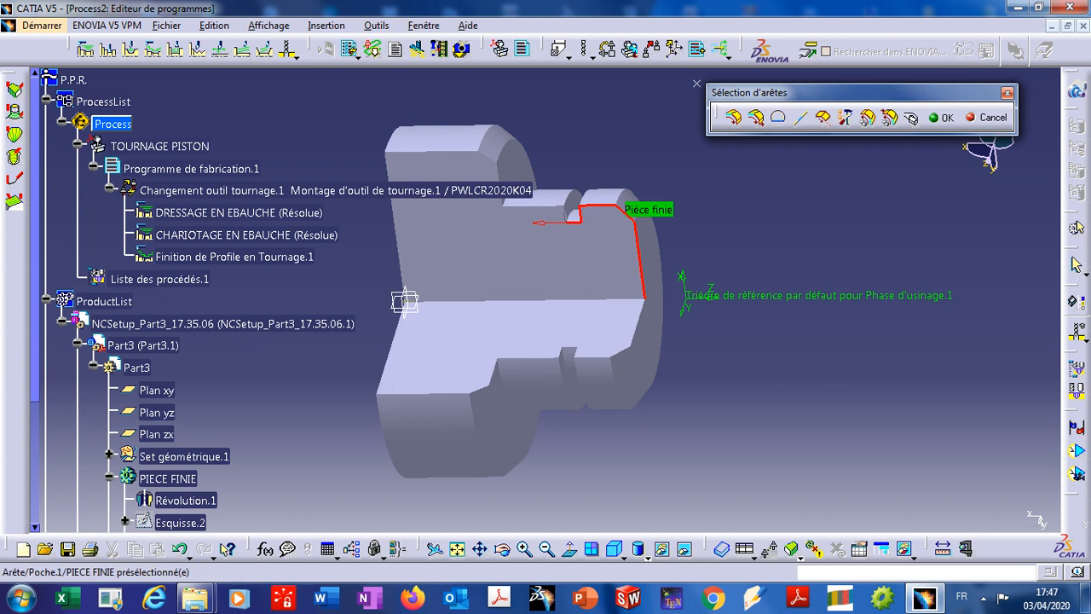
left_click(566, 214)
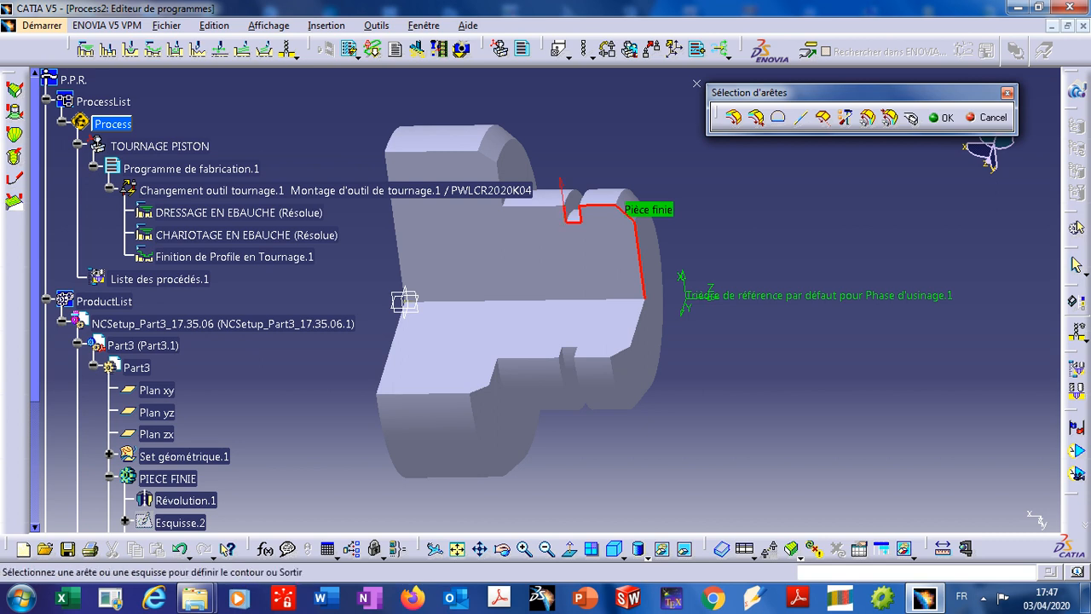
left_click(533, 207)
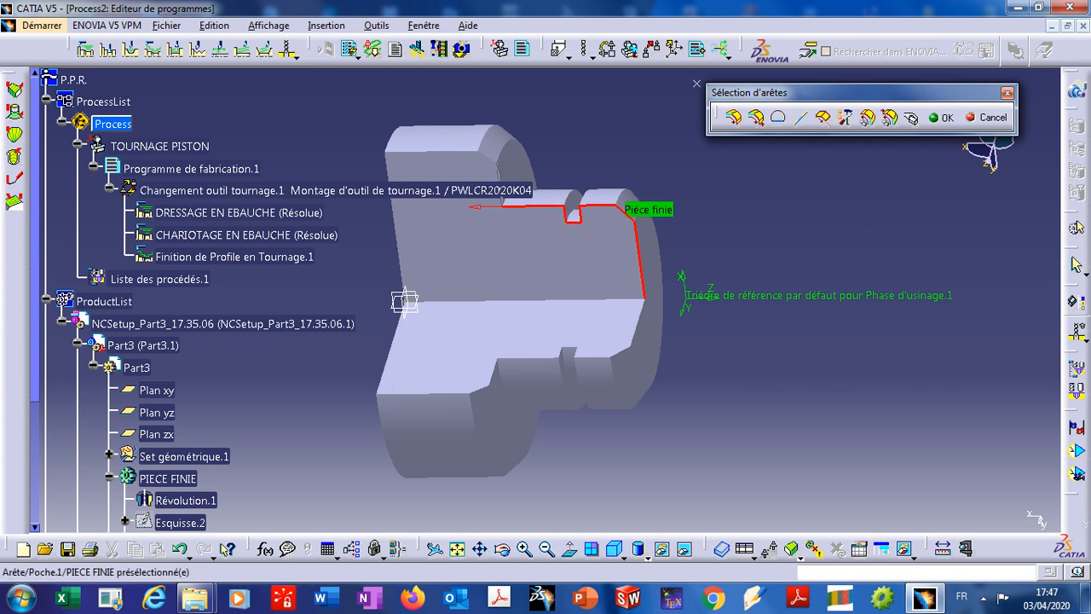
left_click(496, 167)
left_click(487, 157)
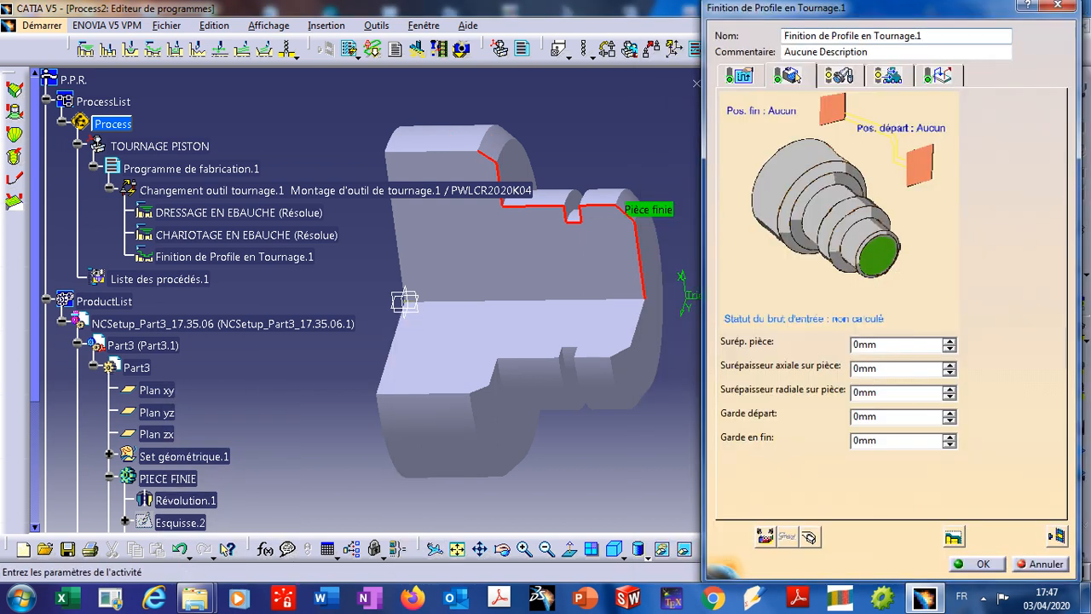
Review the tool assembly, holder, insert, feeds and speeds, and macros of the profile finishing operation.
left_click(838, 75)
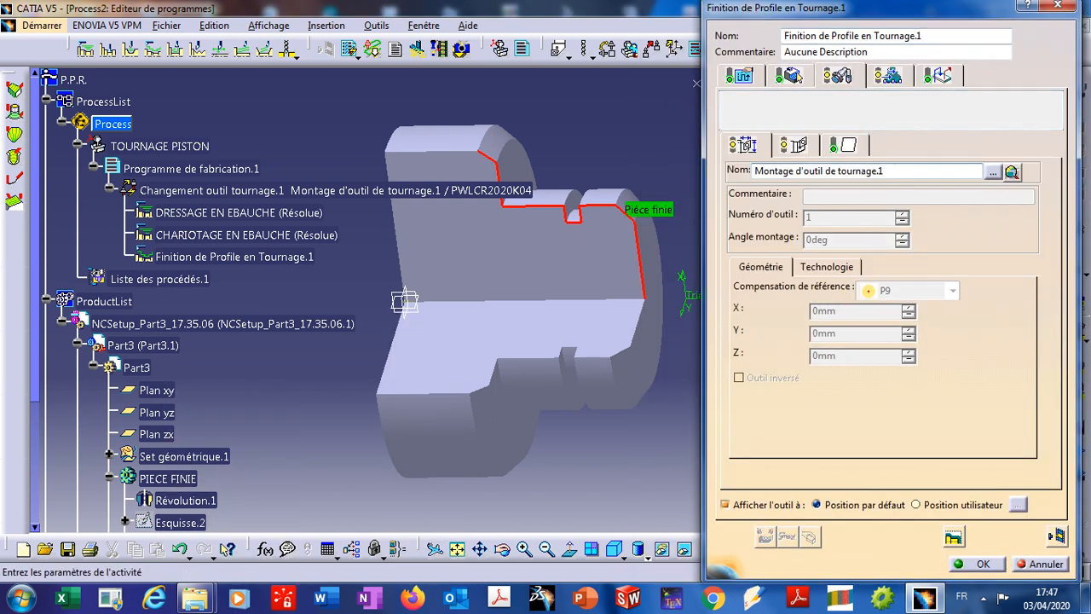
left_click(791, 145)
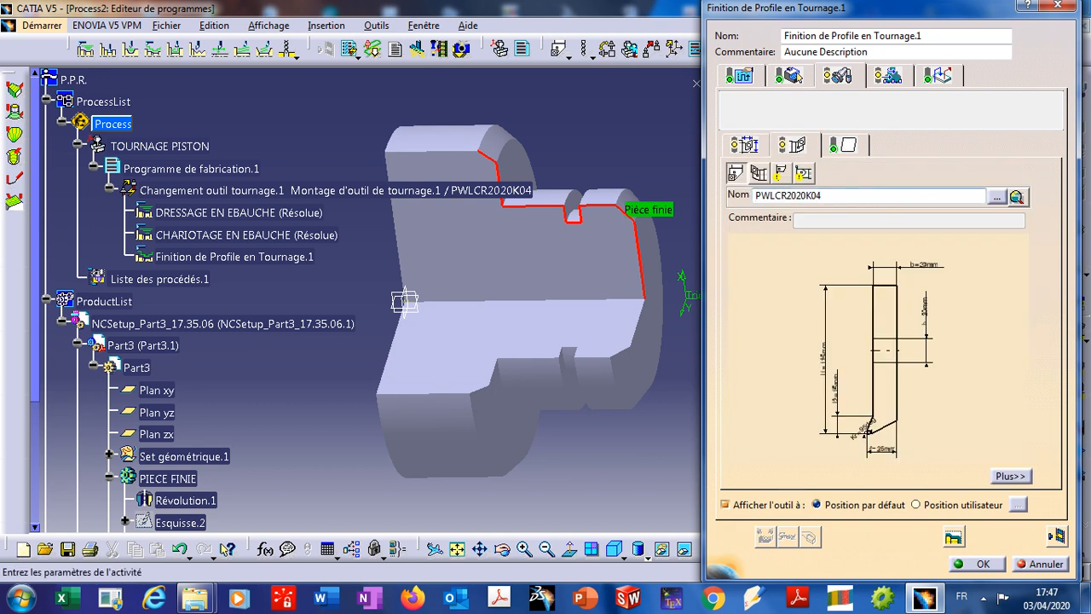
left_click(846, 145)
left_click(888, 75)
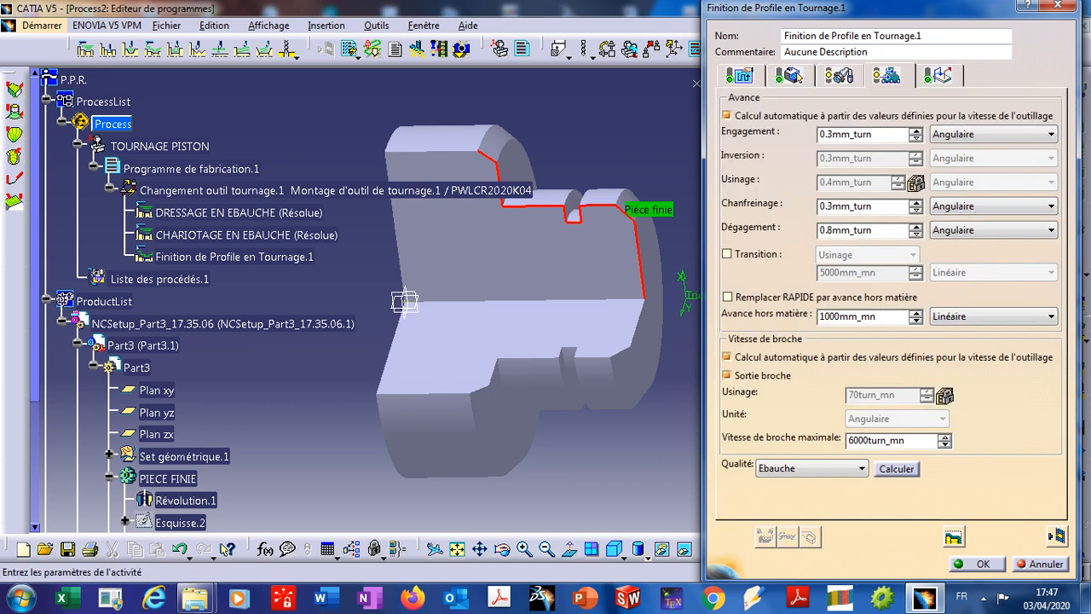
left_click(937, 75)
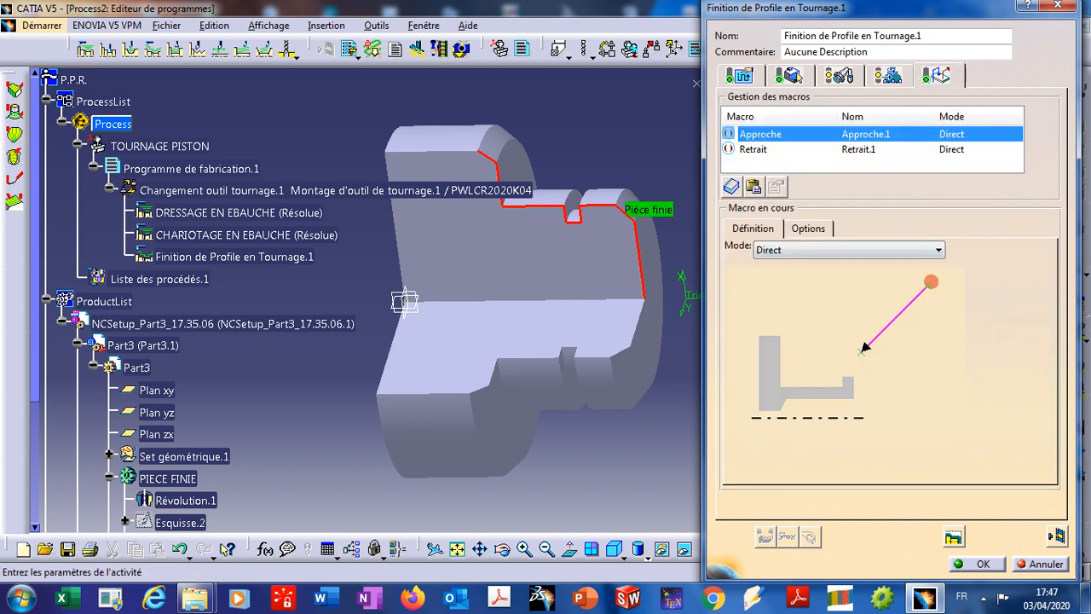
Activate the finishing operation's approach and retract macros in Direct mode, using the standalone point outside the part as retract end and approach start.
right_click(794, 135)
left_click(833, 147)
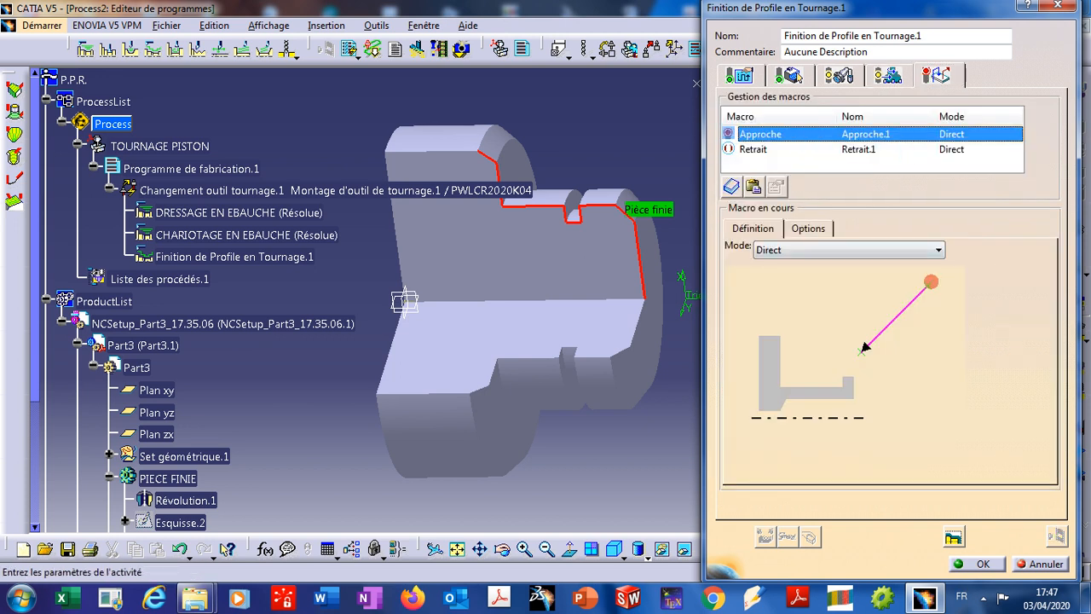
right_click(852, 150)
left_click(868, 160)
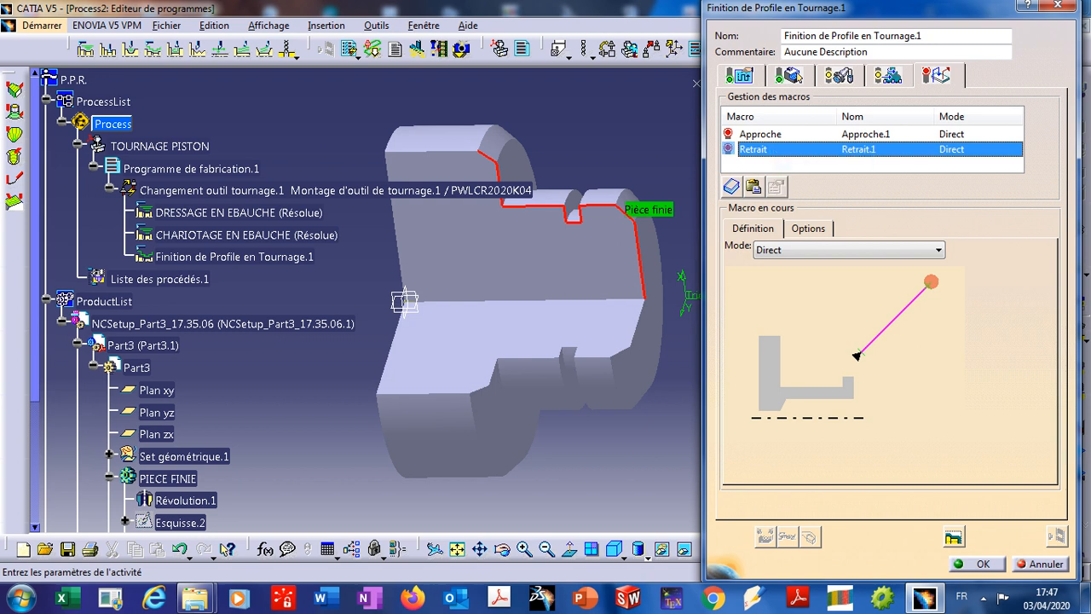
left_click(931, 281)
left_click(696, 83)
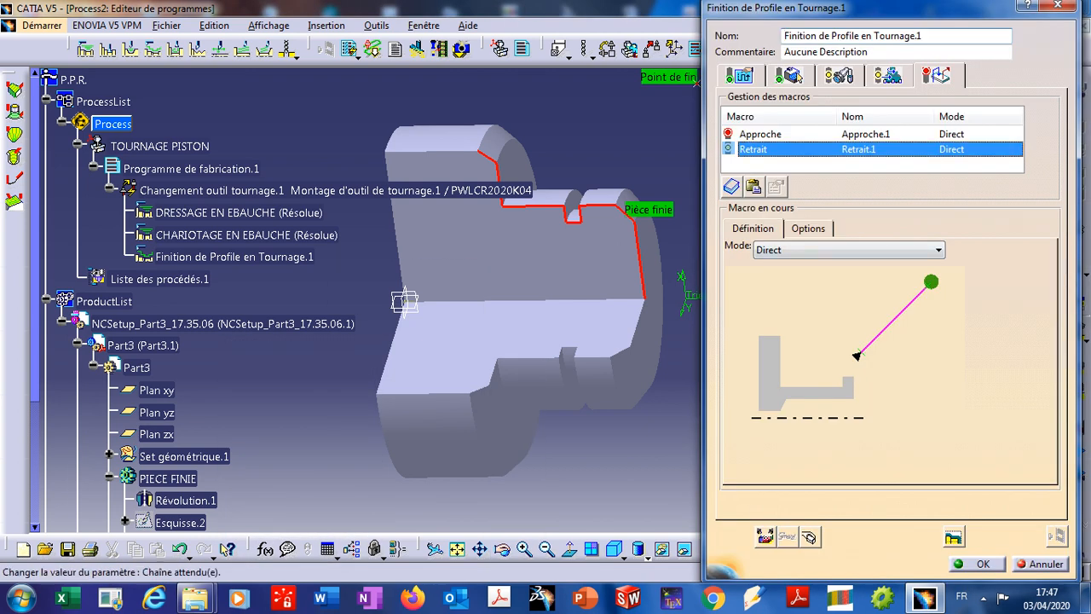
left_click(852, 133)
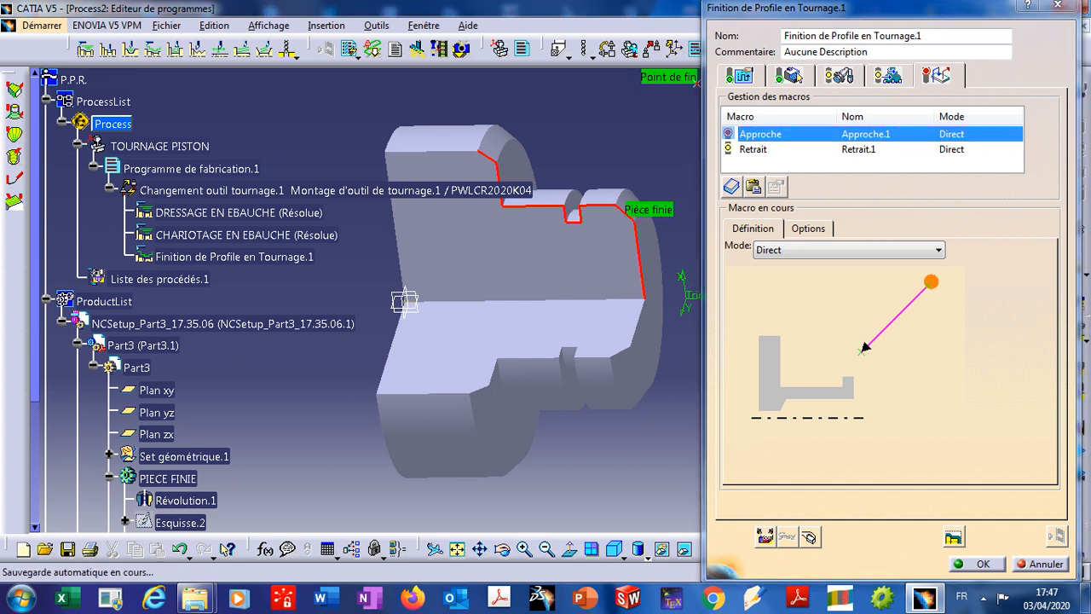
left_click(931, 282)
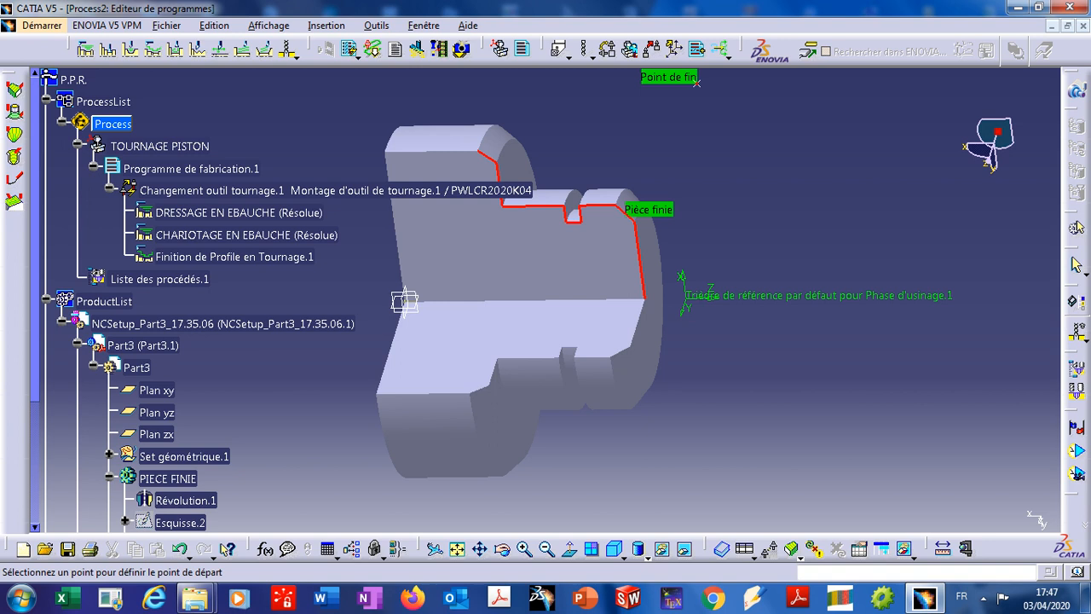
left_click(696, 83)
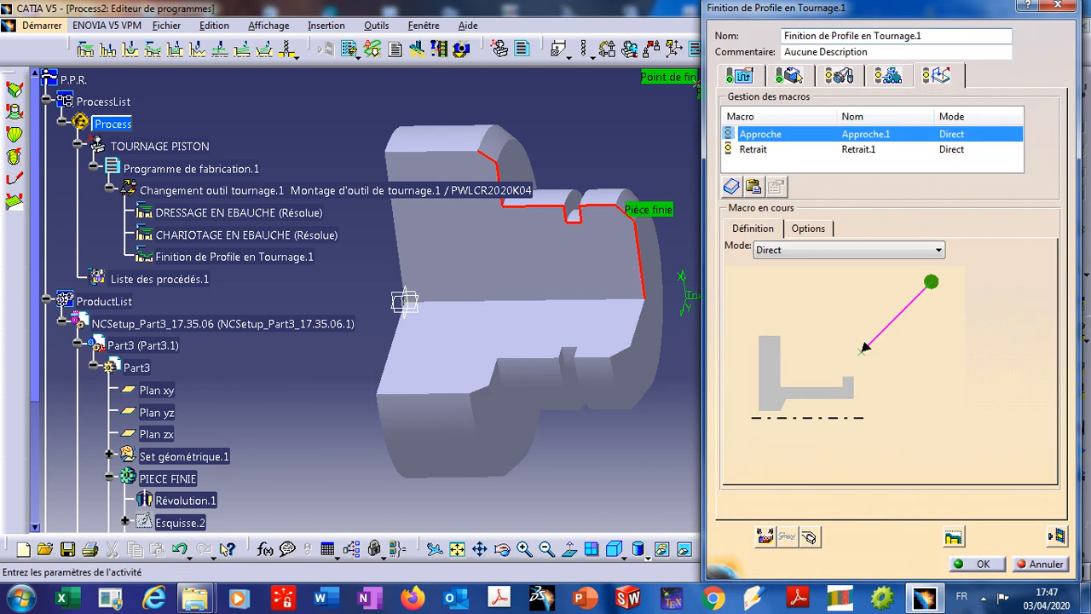
Compute and display the profile finishing tool path, then validate the operation.
left_click(952, 537)
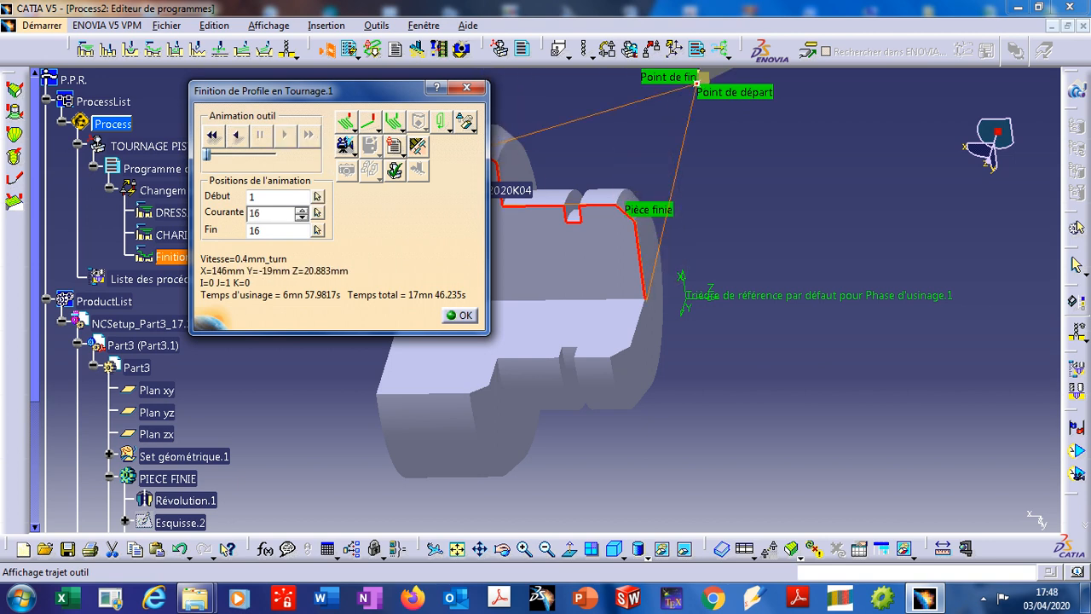
left_click(459, 314)
left_click(974, 564)
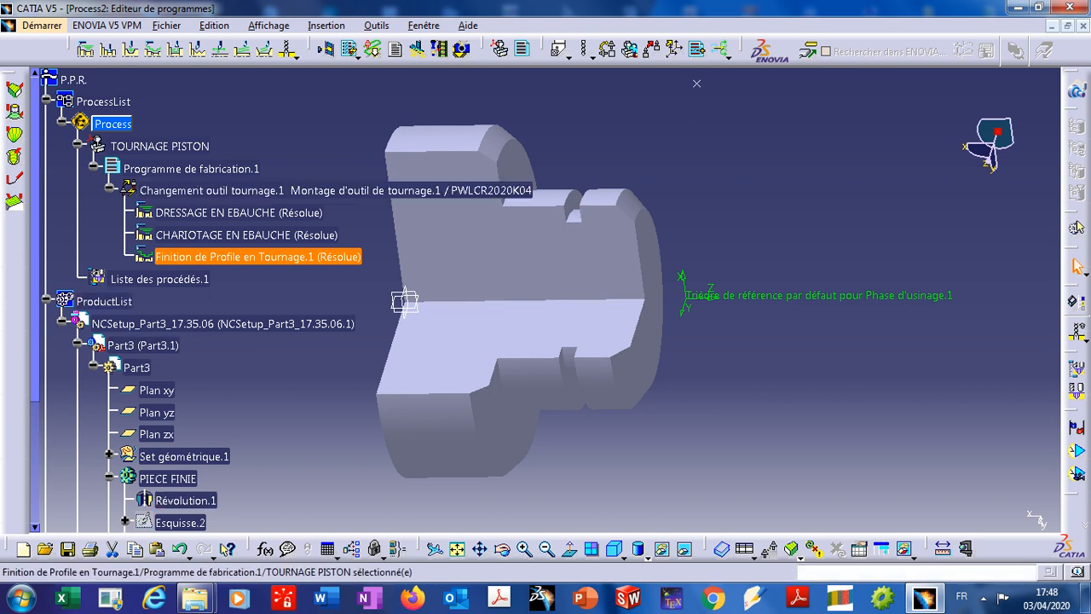
Through save management, create a PROJET30 folder on the desktop as the save location for Process2.CATProcess.
left_click(167, 25)
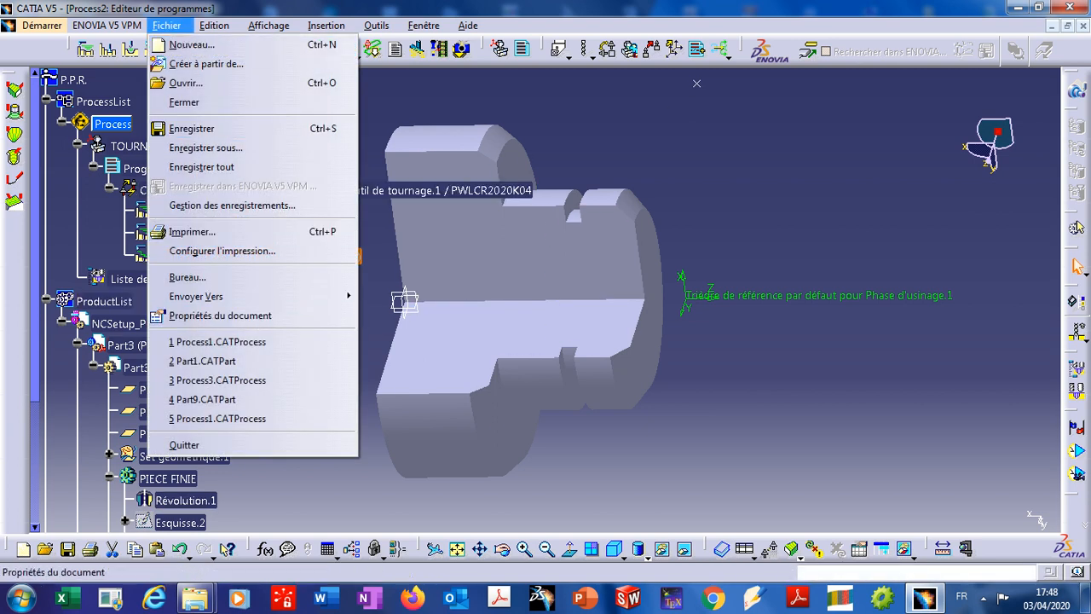
left_click(232, 206)
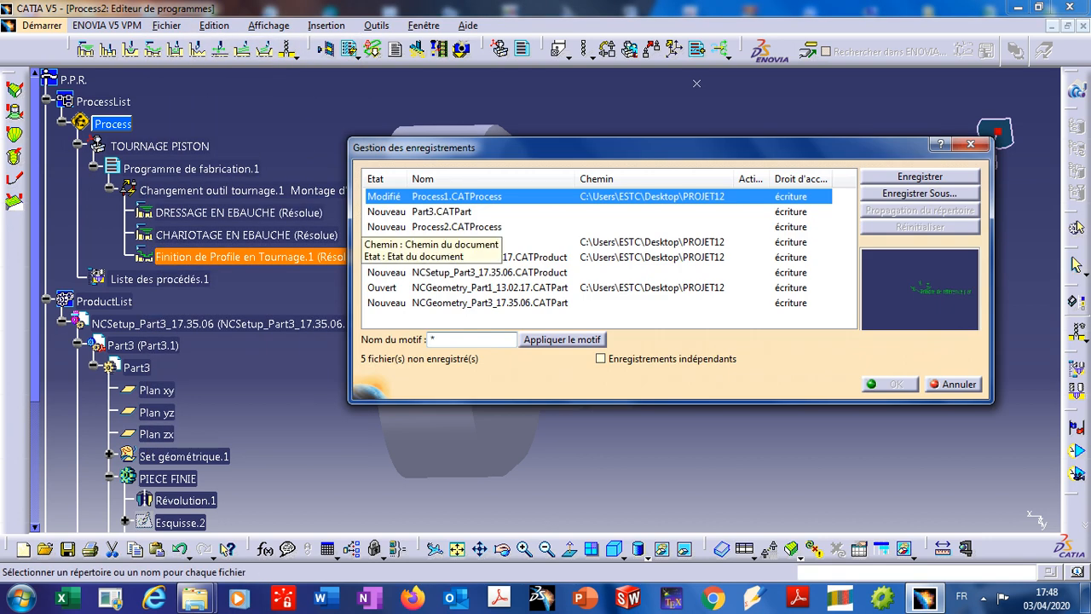
left_click(456, 227)
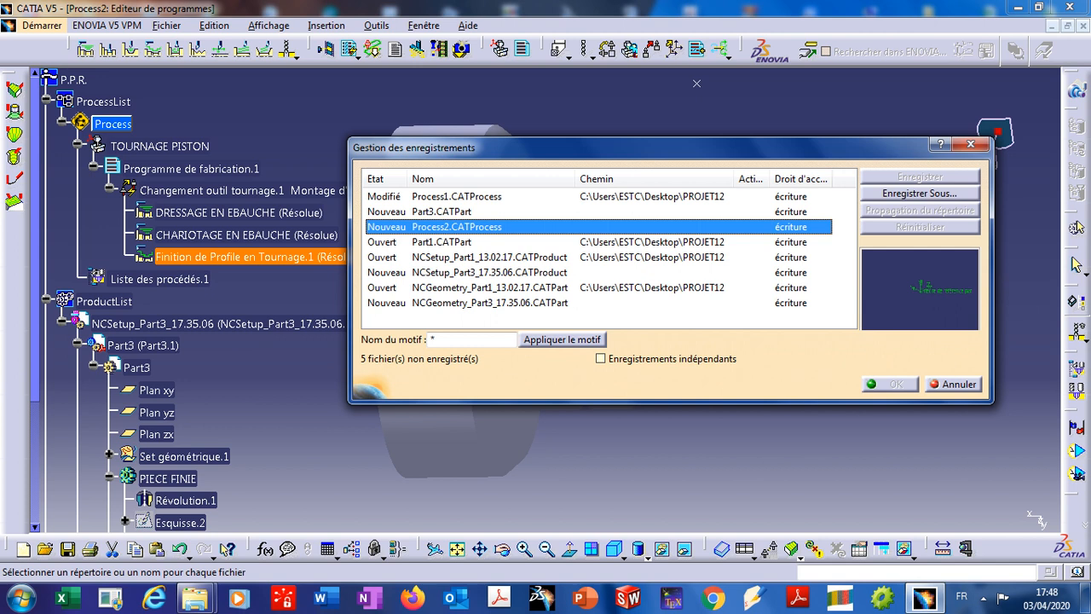
left_click(920, 193)
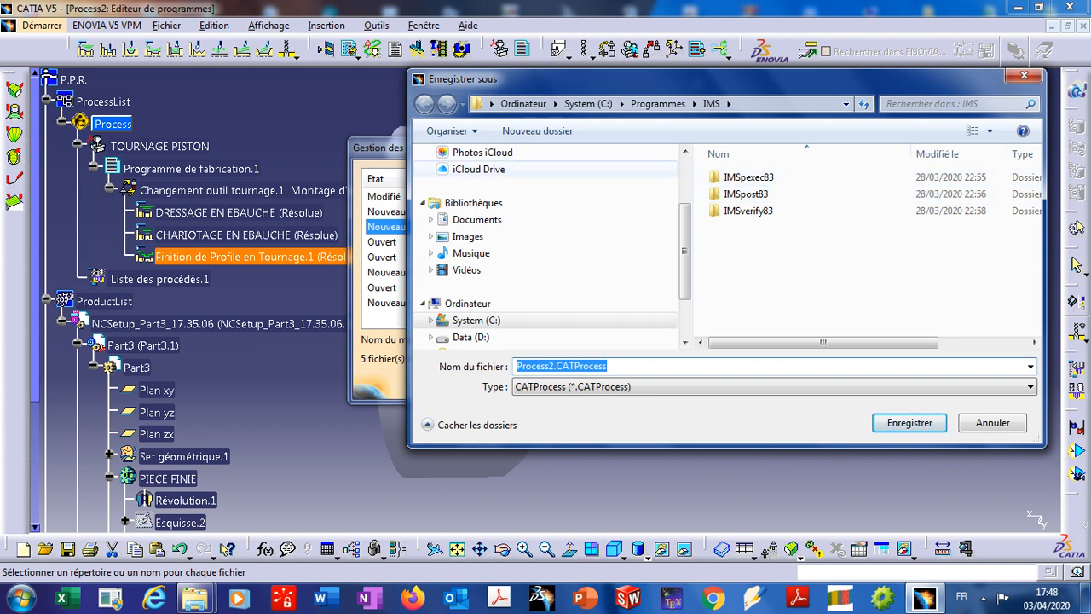
left_click_drag(685, 252, 685, 207)
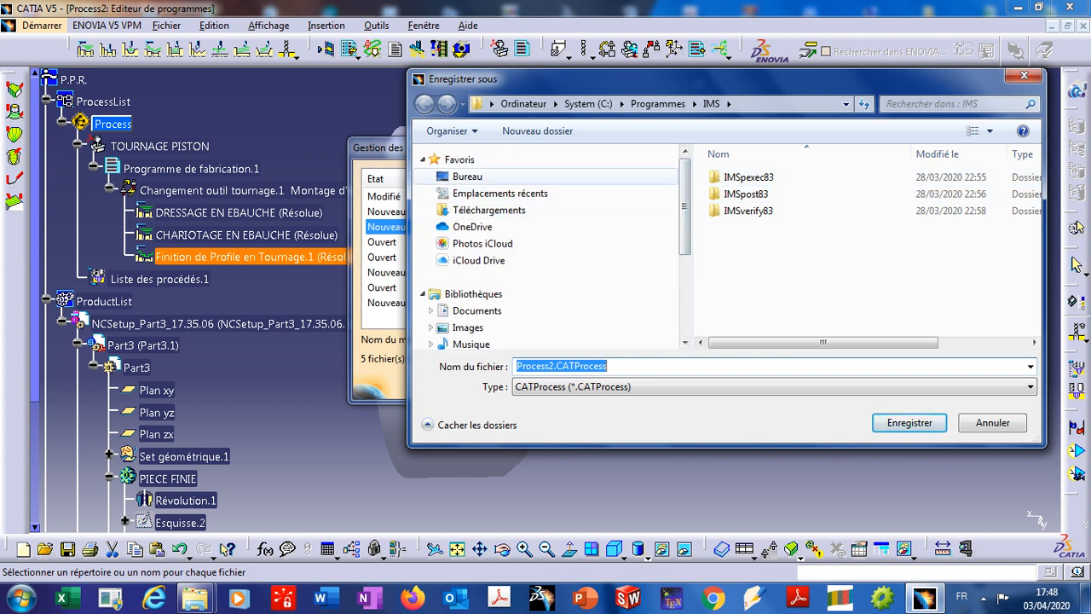
left_click(467, 176)
left_click(537, 130)
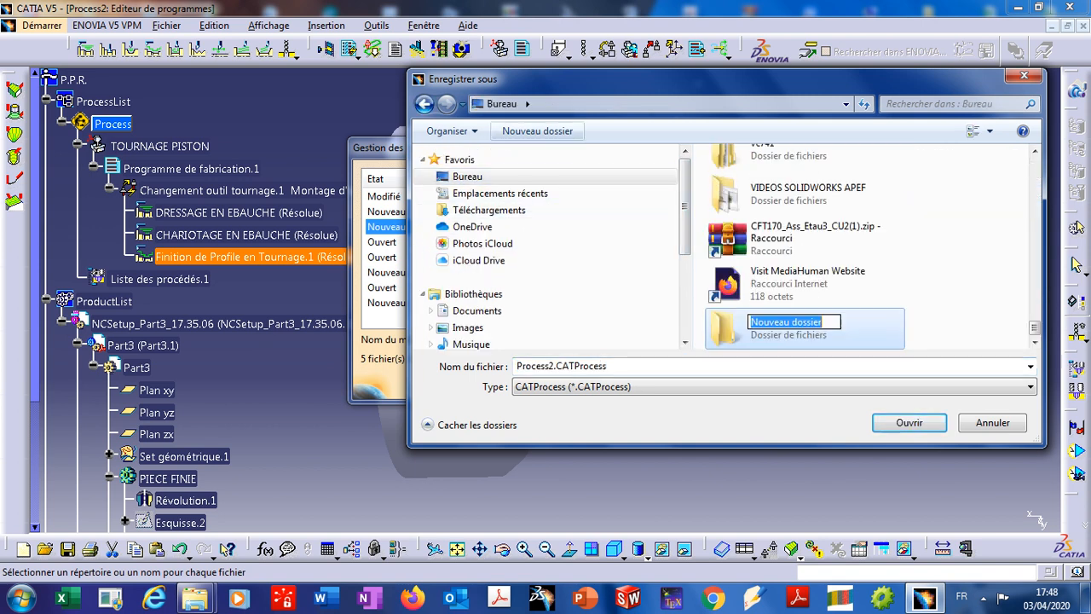
type("PRO")
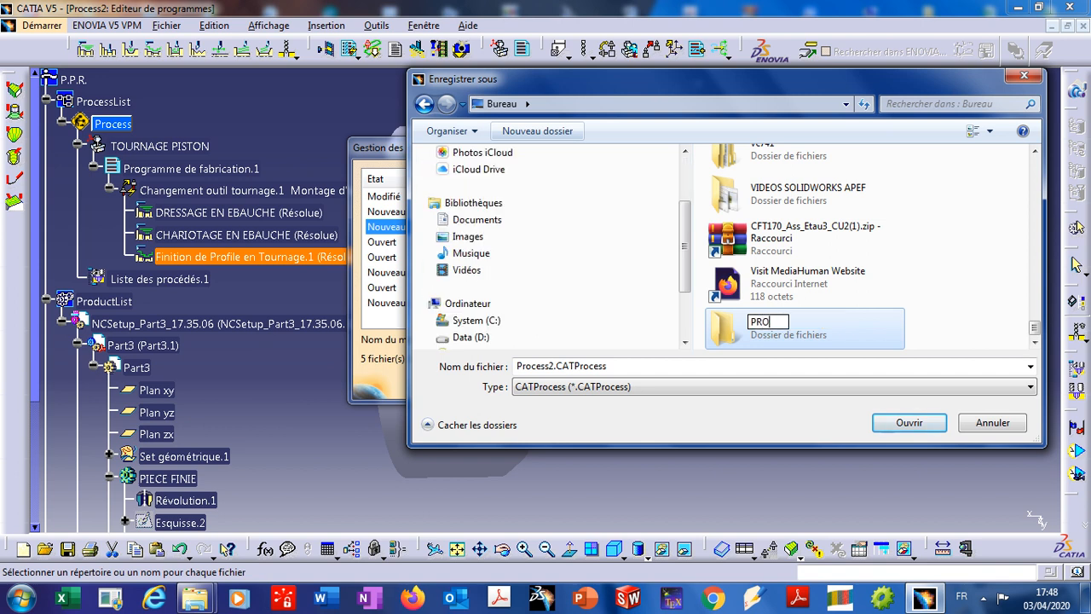
type("JET30")
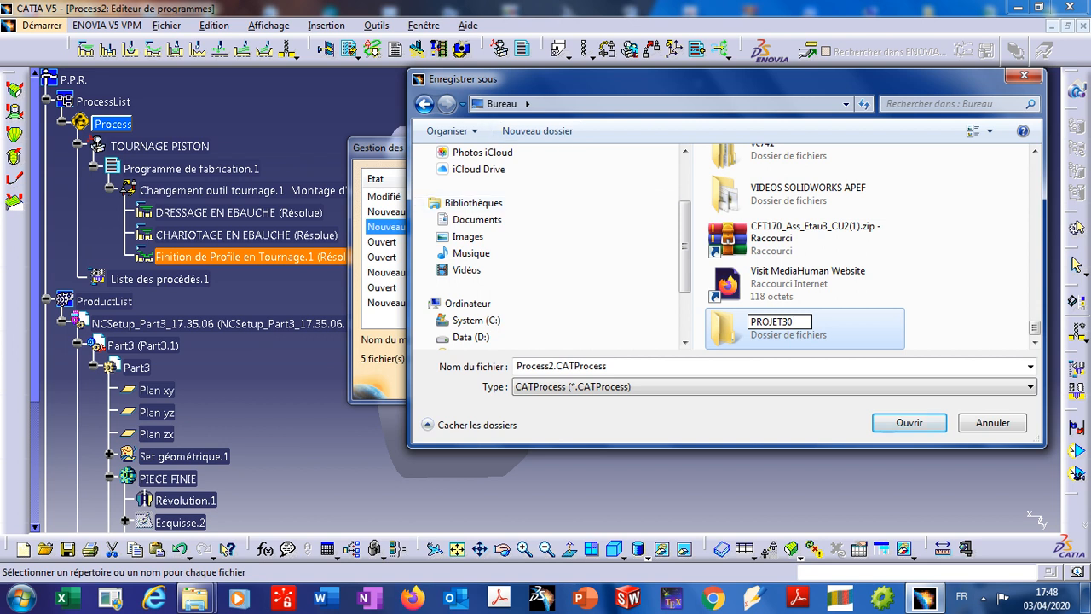
key("Return")
Save Process2.CATProcess in PROJET30 and propagate that directory to its linked documents.
key("Return")
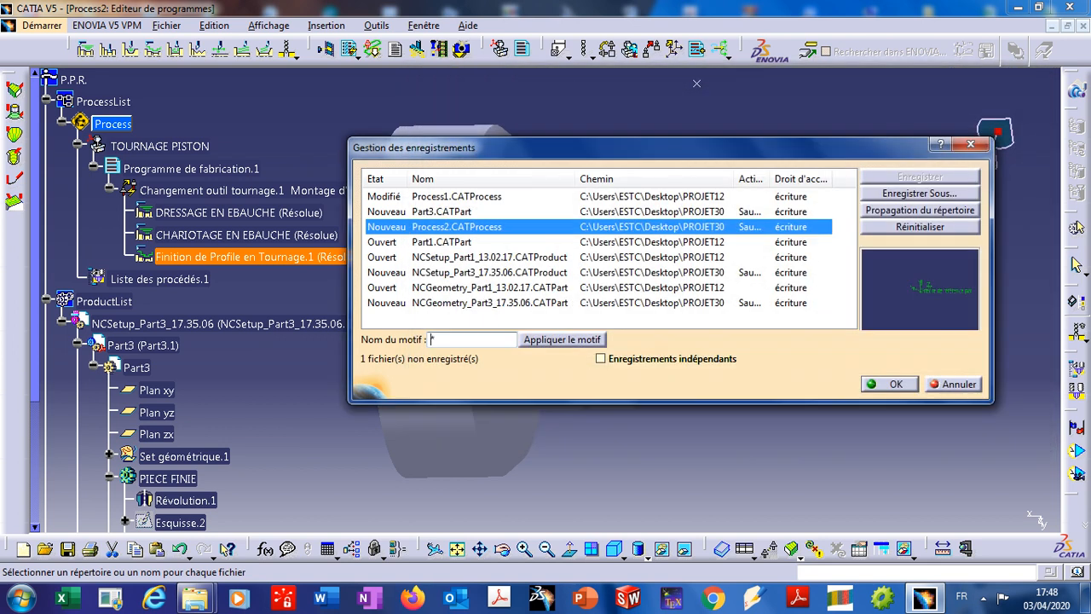
left_click(920, 210)
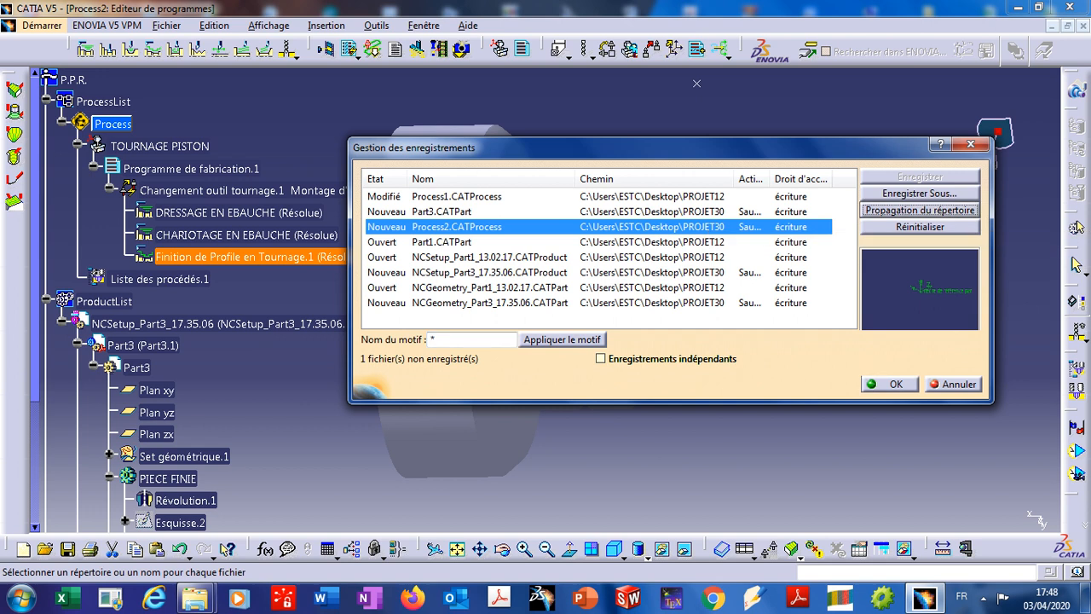
left_click(889, 384)
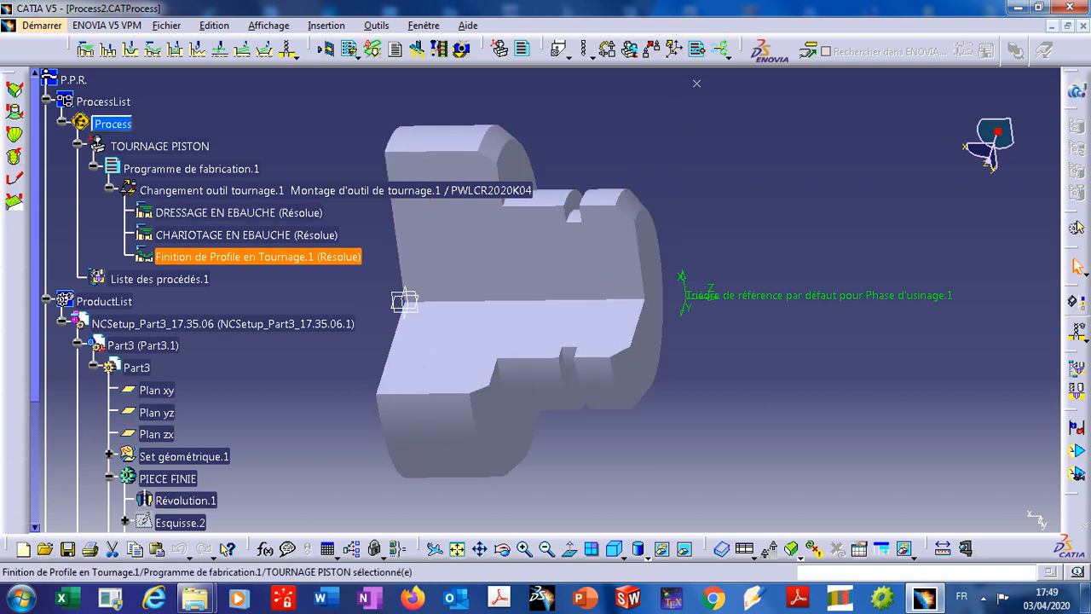
Generate NC code interactively for Programme de fabrication.1, one file per program, accepting the default turning data and part number 1000.
scroll(405, 300, "down", 5)
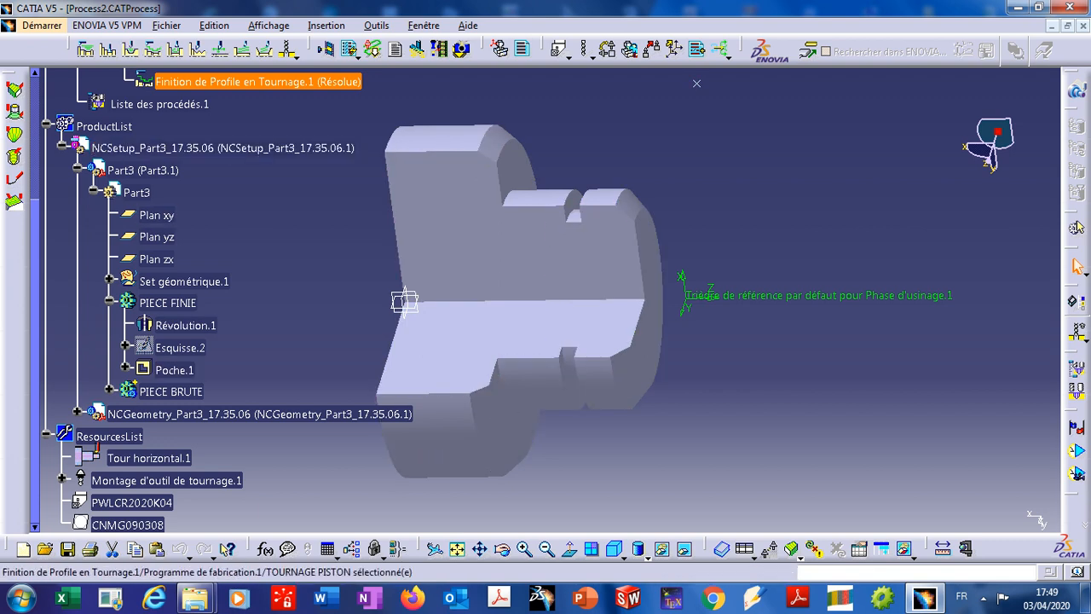
scroll(196, 298, "up", 5)
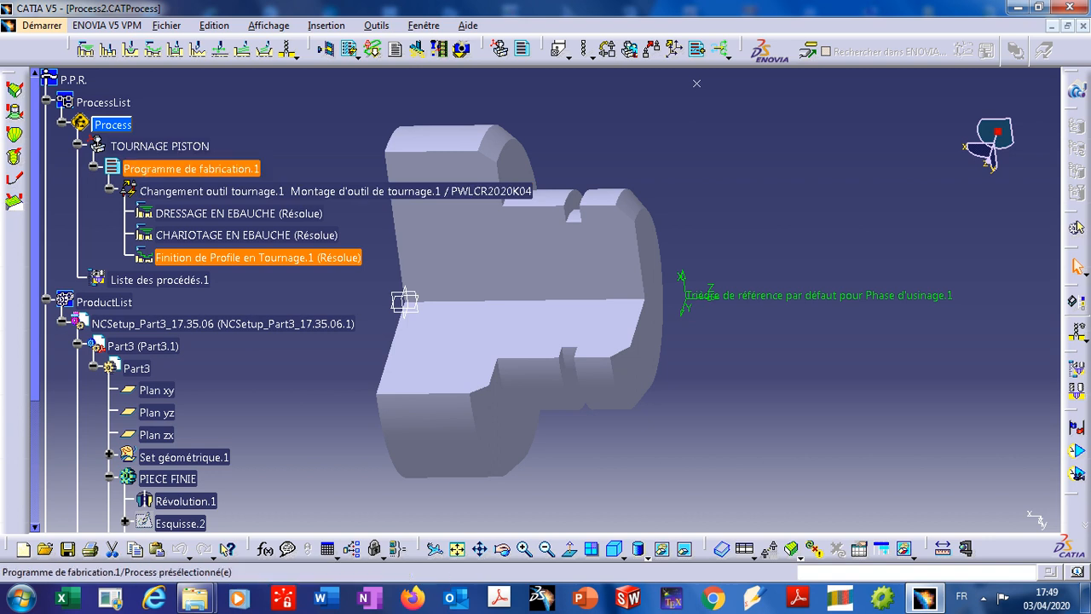
right_click(208, 169)
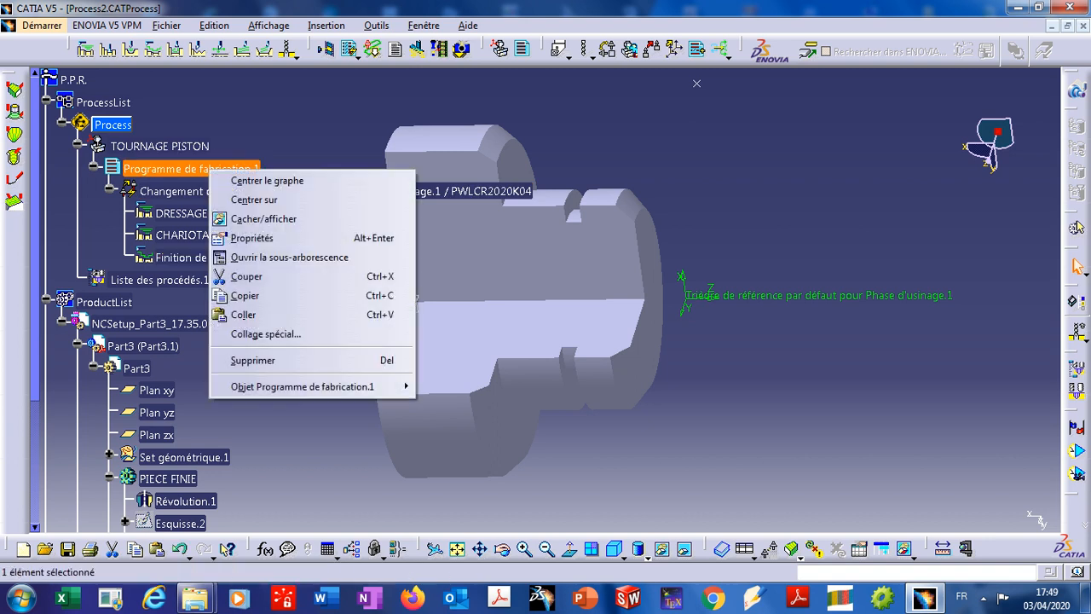
mouse_move(375, 386)
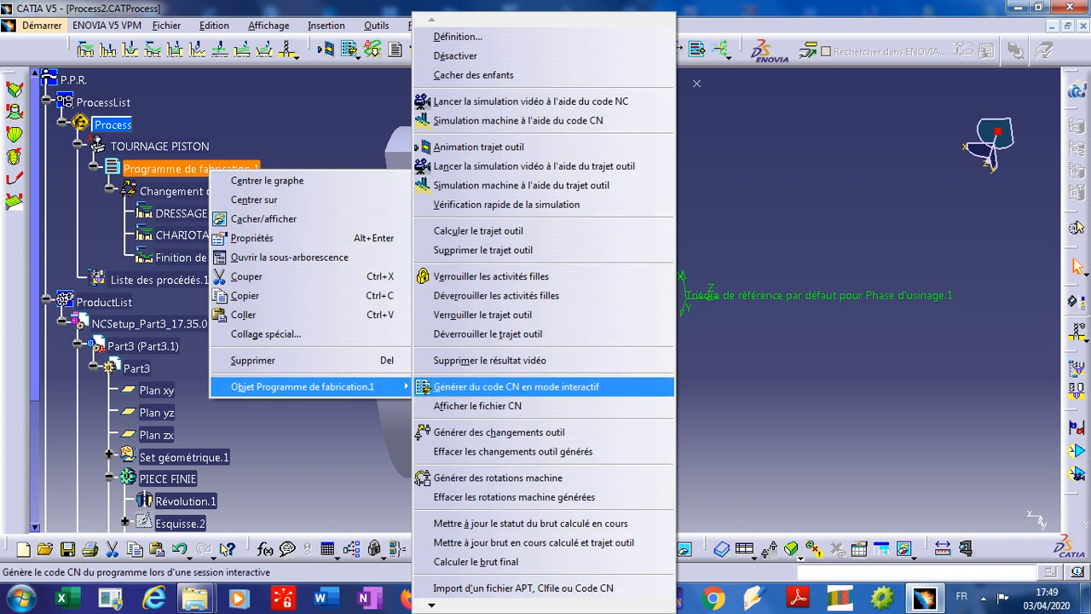
left_click(511, 386)
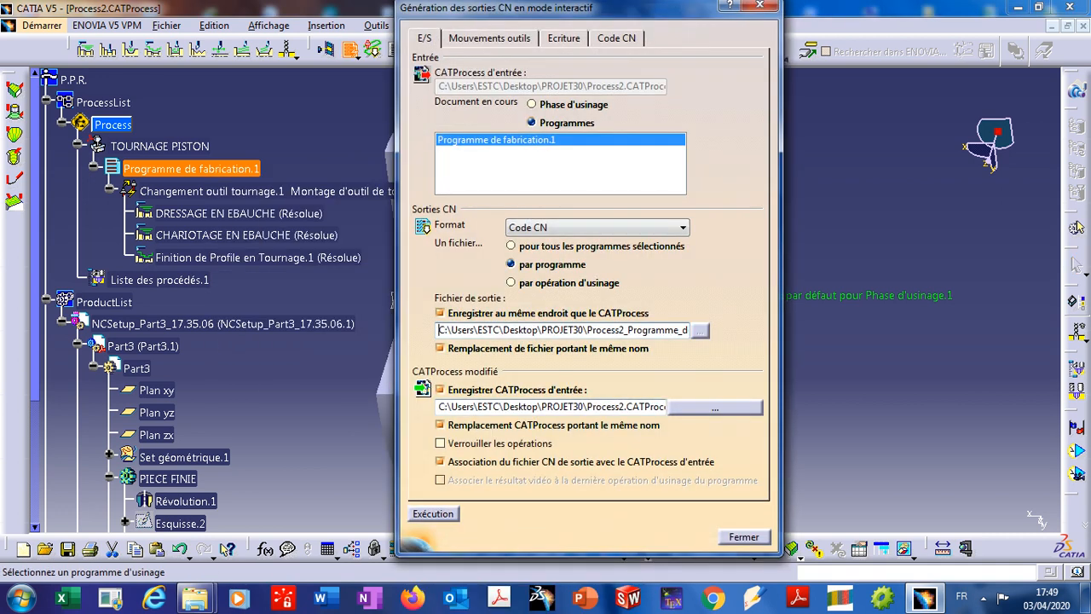
left_click(433, 513)
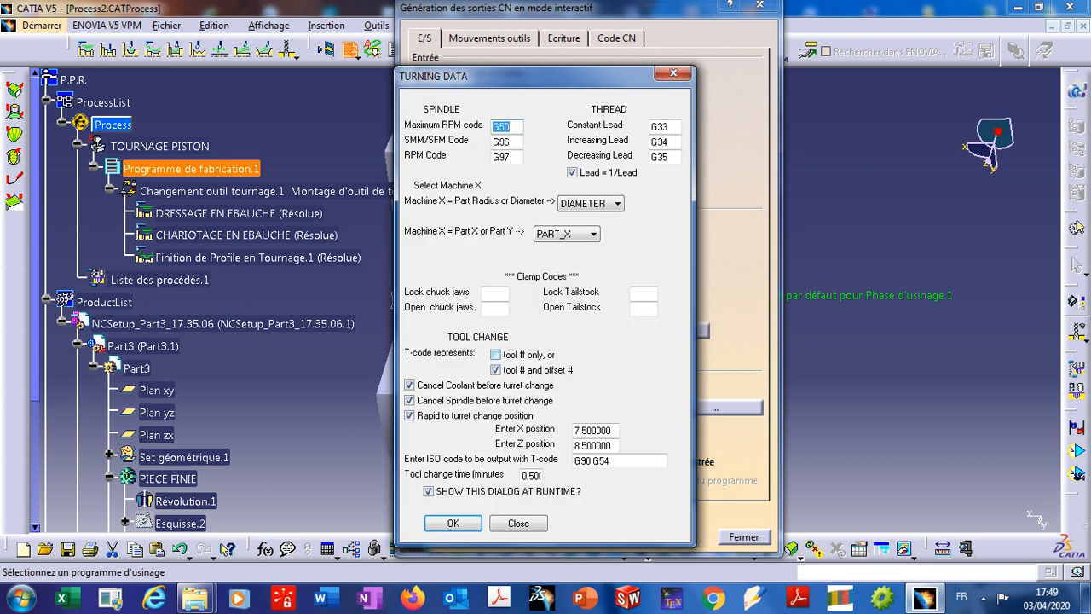
key("Return")
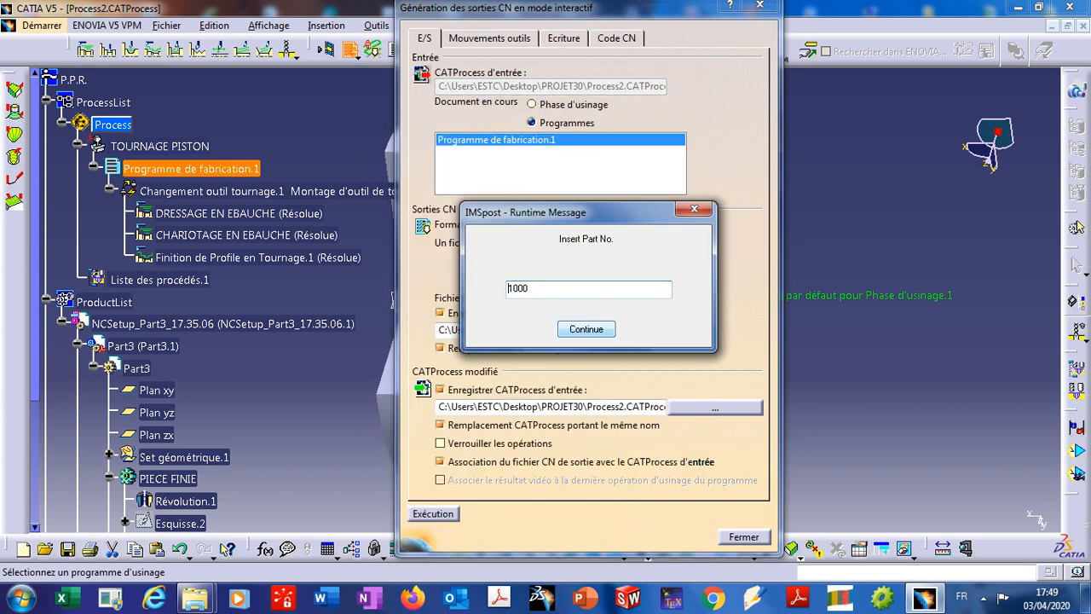
key("Return")
key("Return")
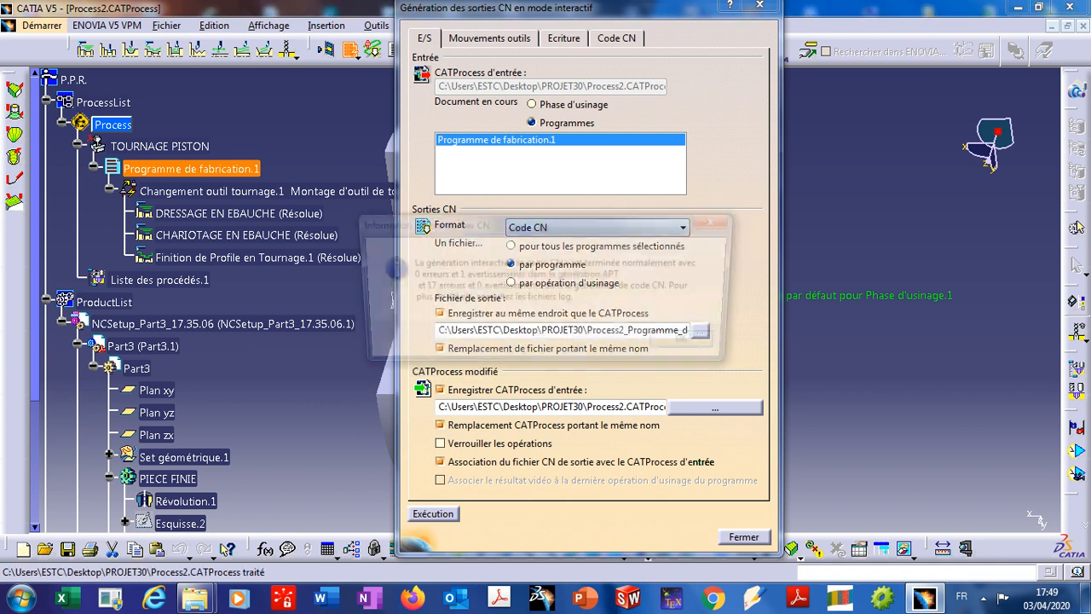
key("Return")
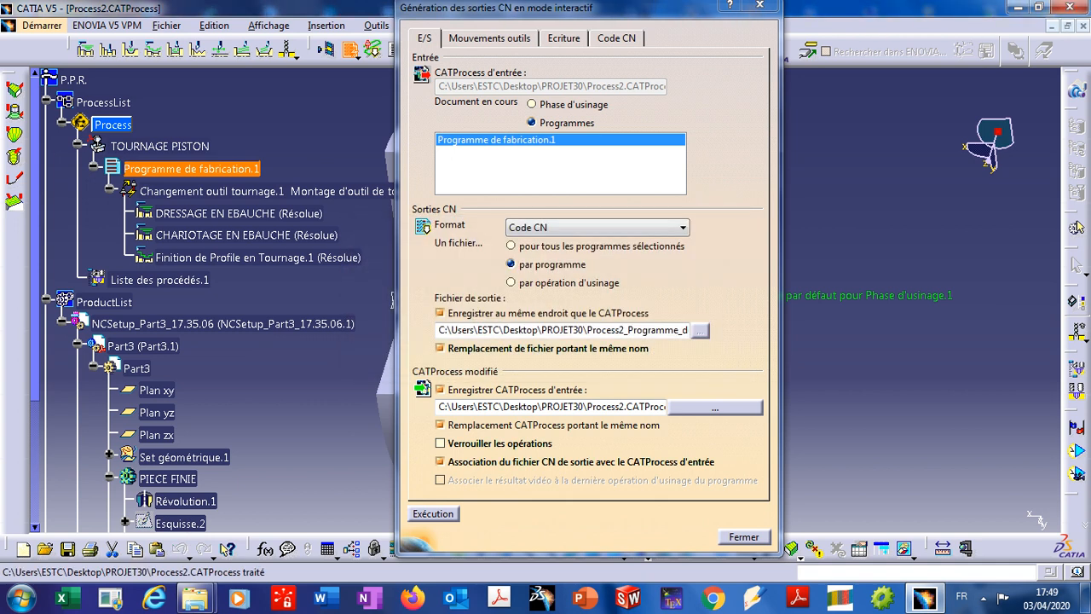
key("Escape")
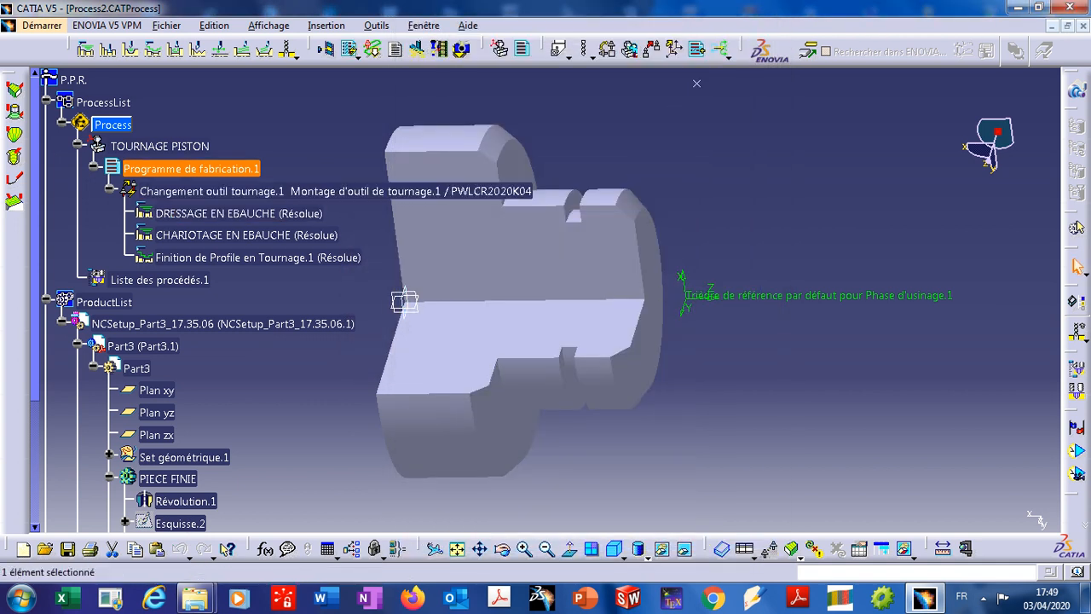
Display the NC file of Programme de fabrication.1, examine its code from start to end, and close it.
right_click(236, 169)
mouse_move(341, 385)
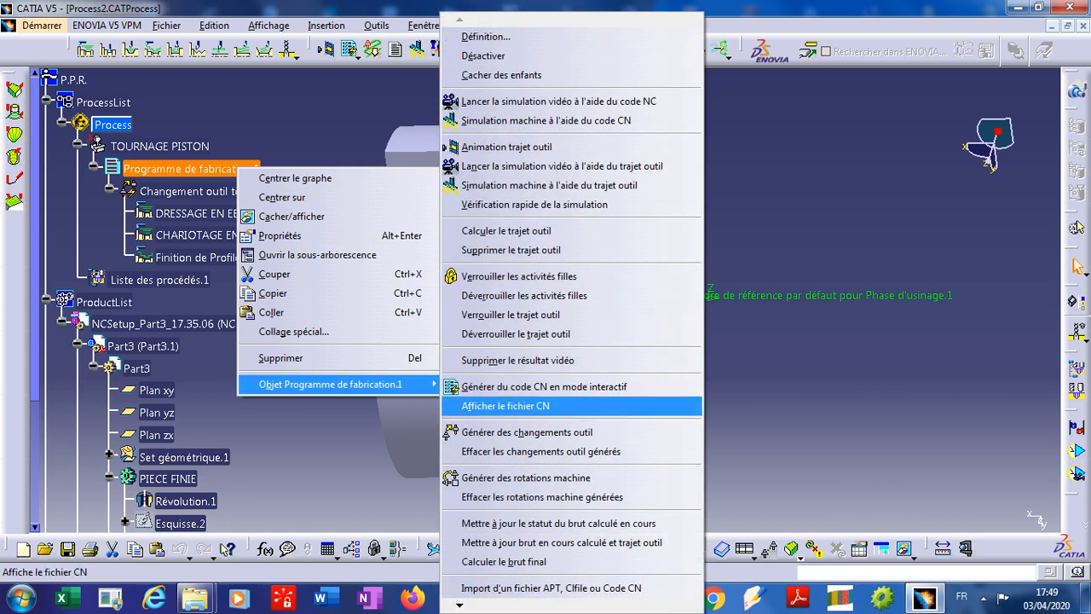
left_click(506, 406)
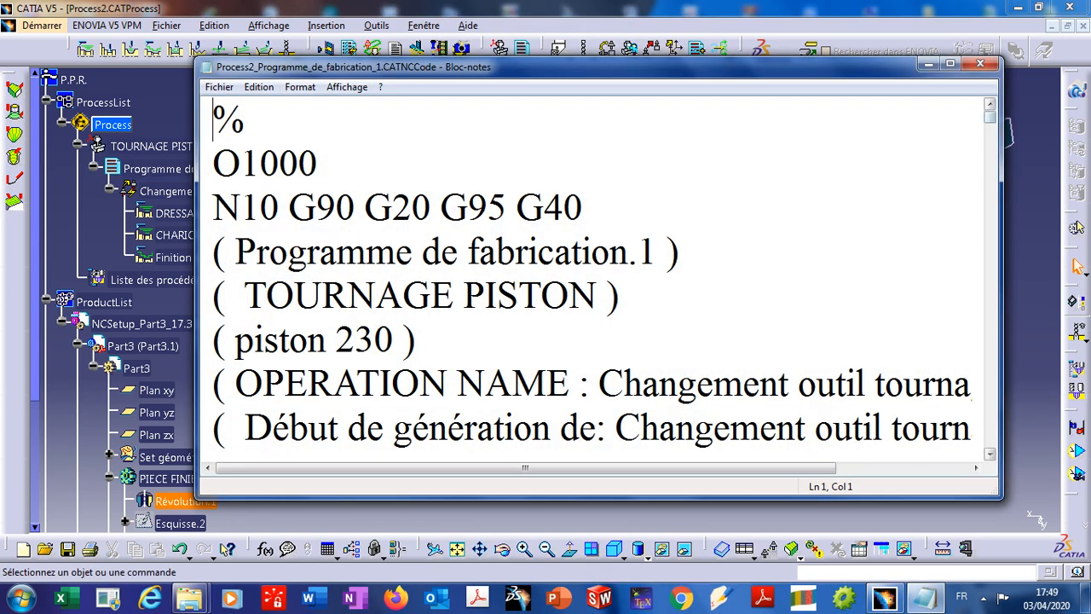
scroll(593, 281, "down", 20)
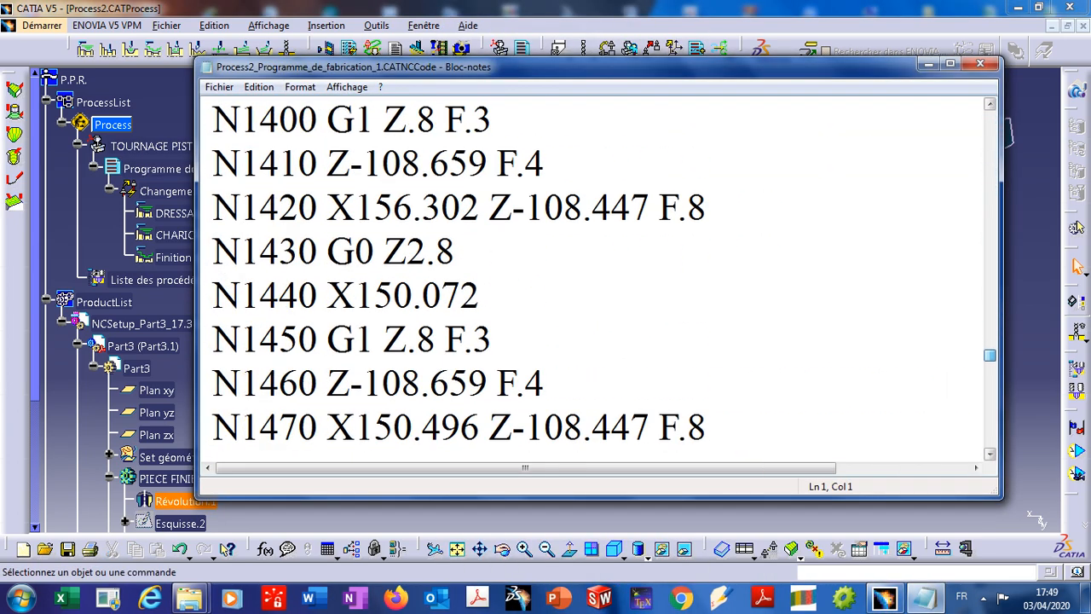
scroll(592, 281, "down", 17)
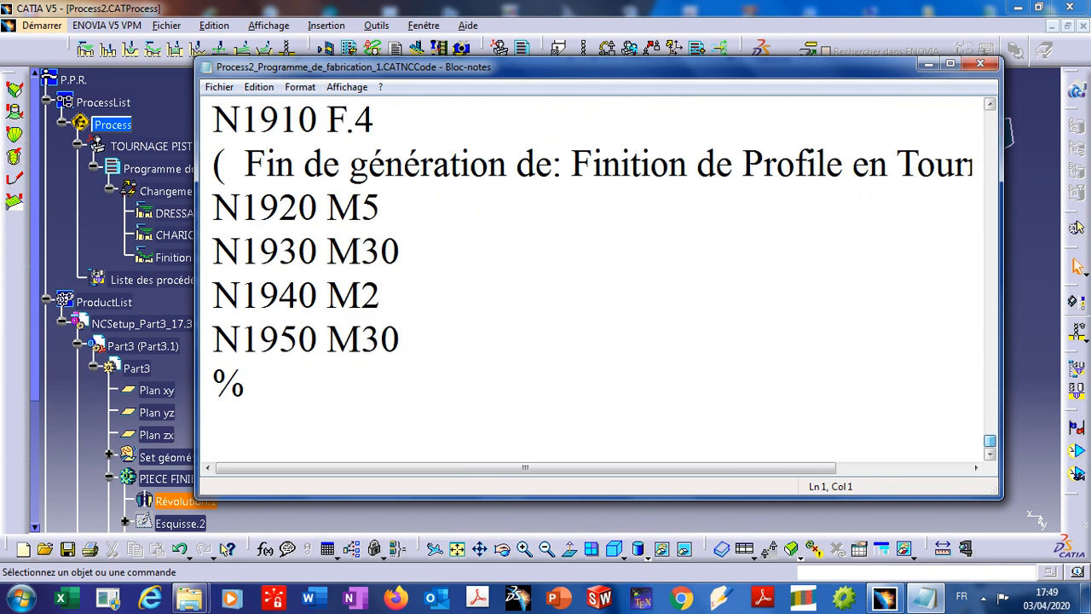
scroll(593, 282, "up", 20)
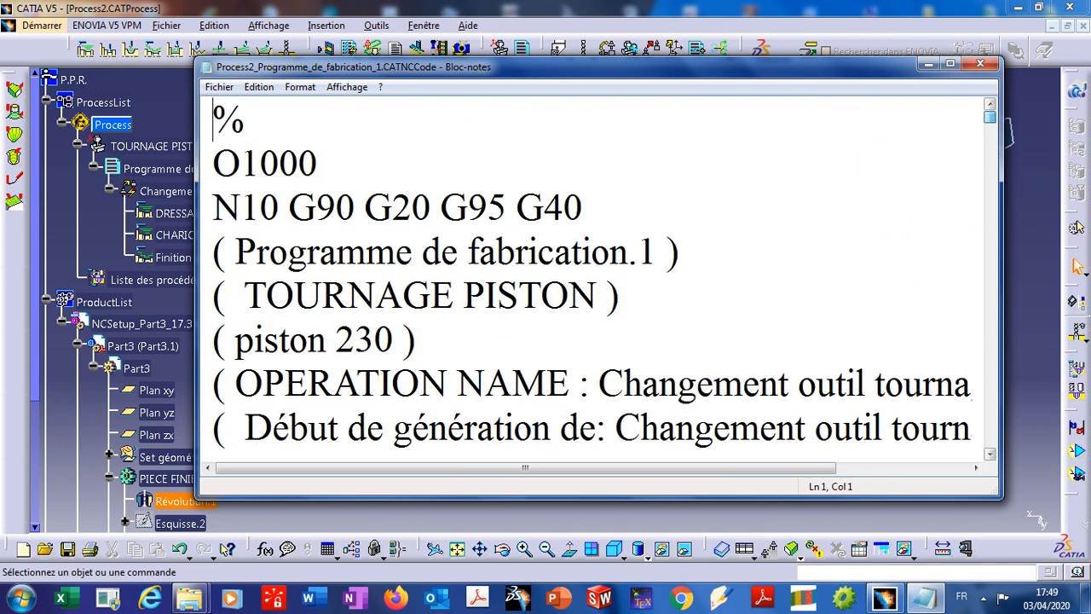
scroll(593, 282, "down", 20)
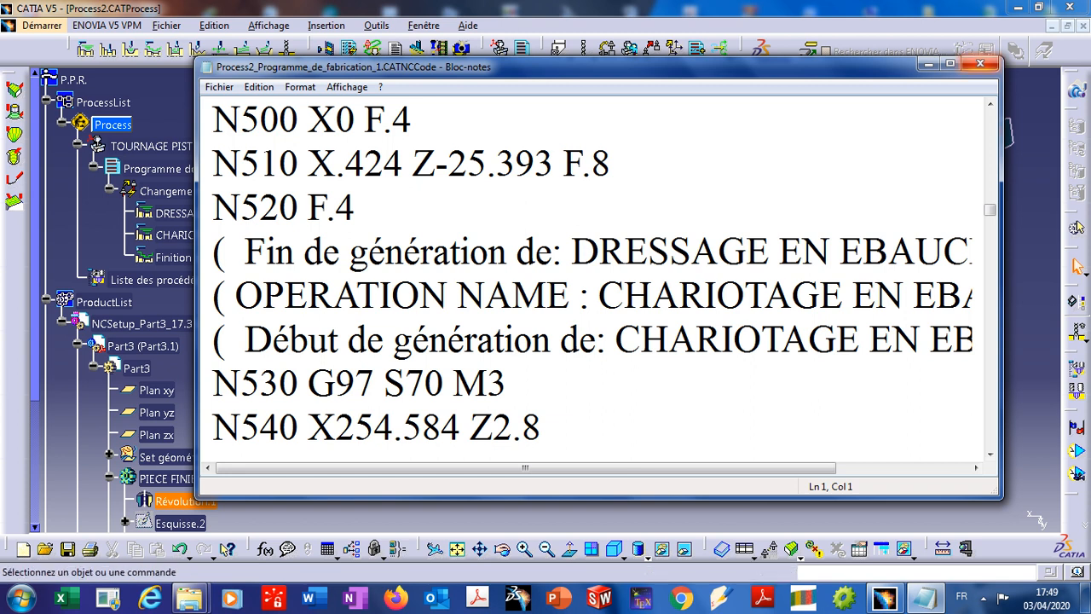
left_click(980, 64)
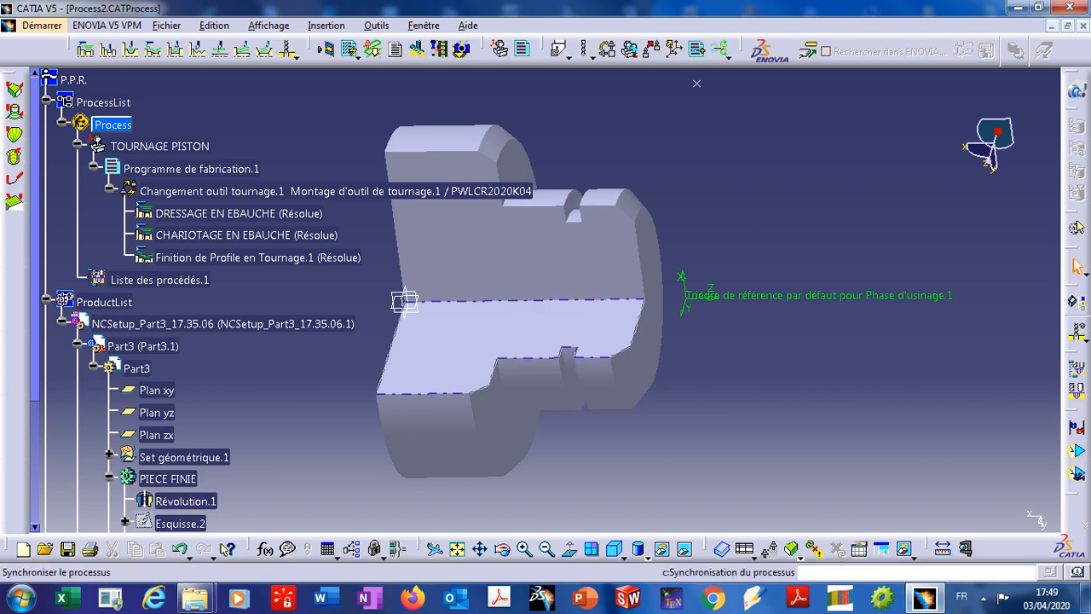
left_click(983, 598)
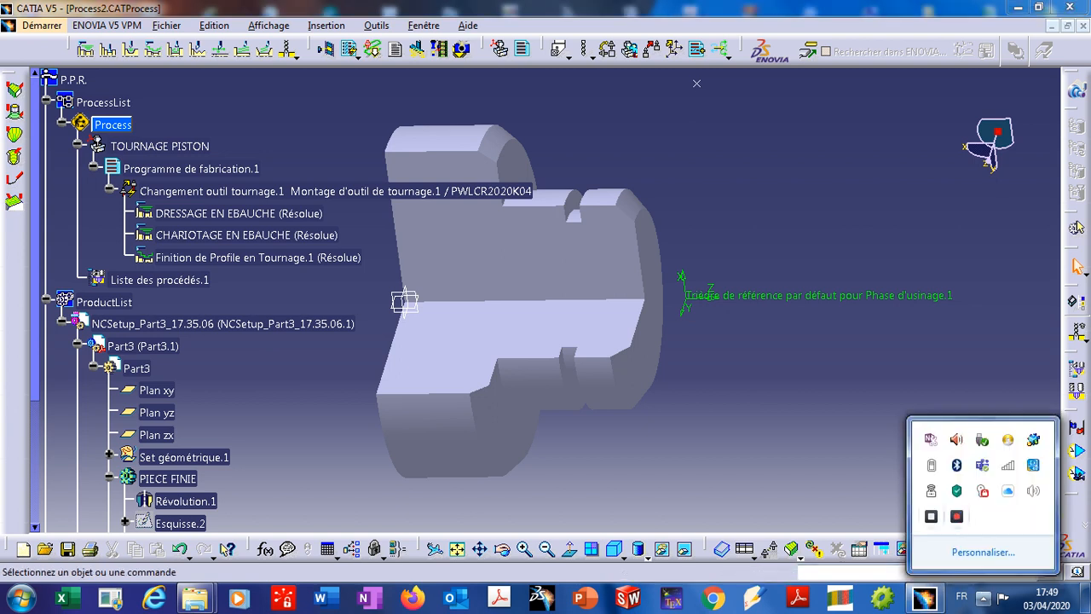